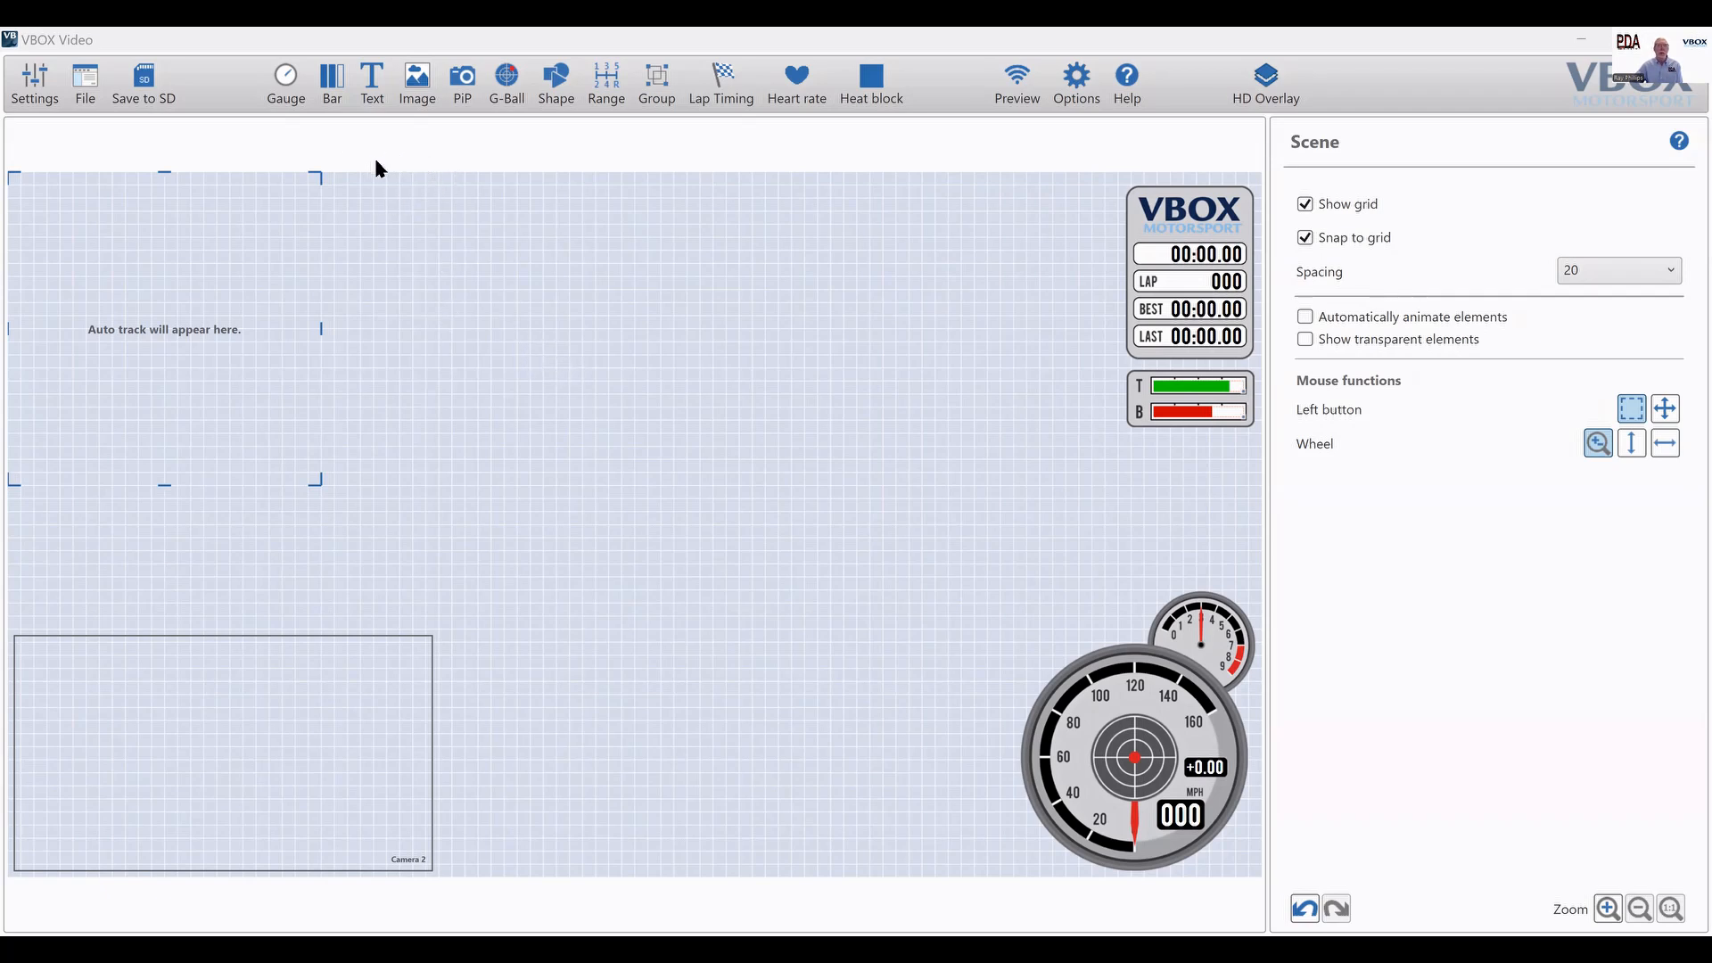
left_click(660, 90)
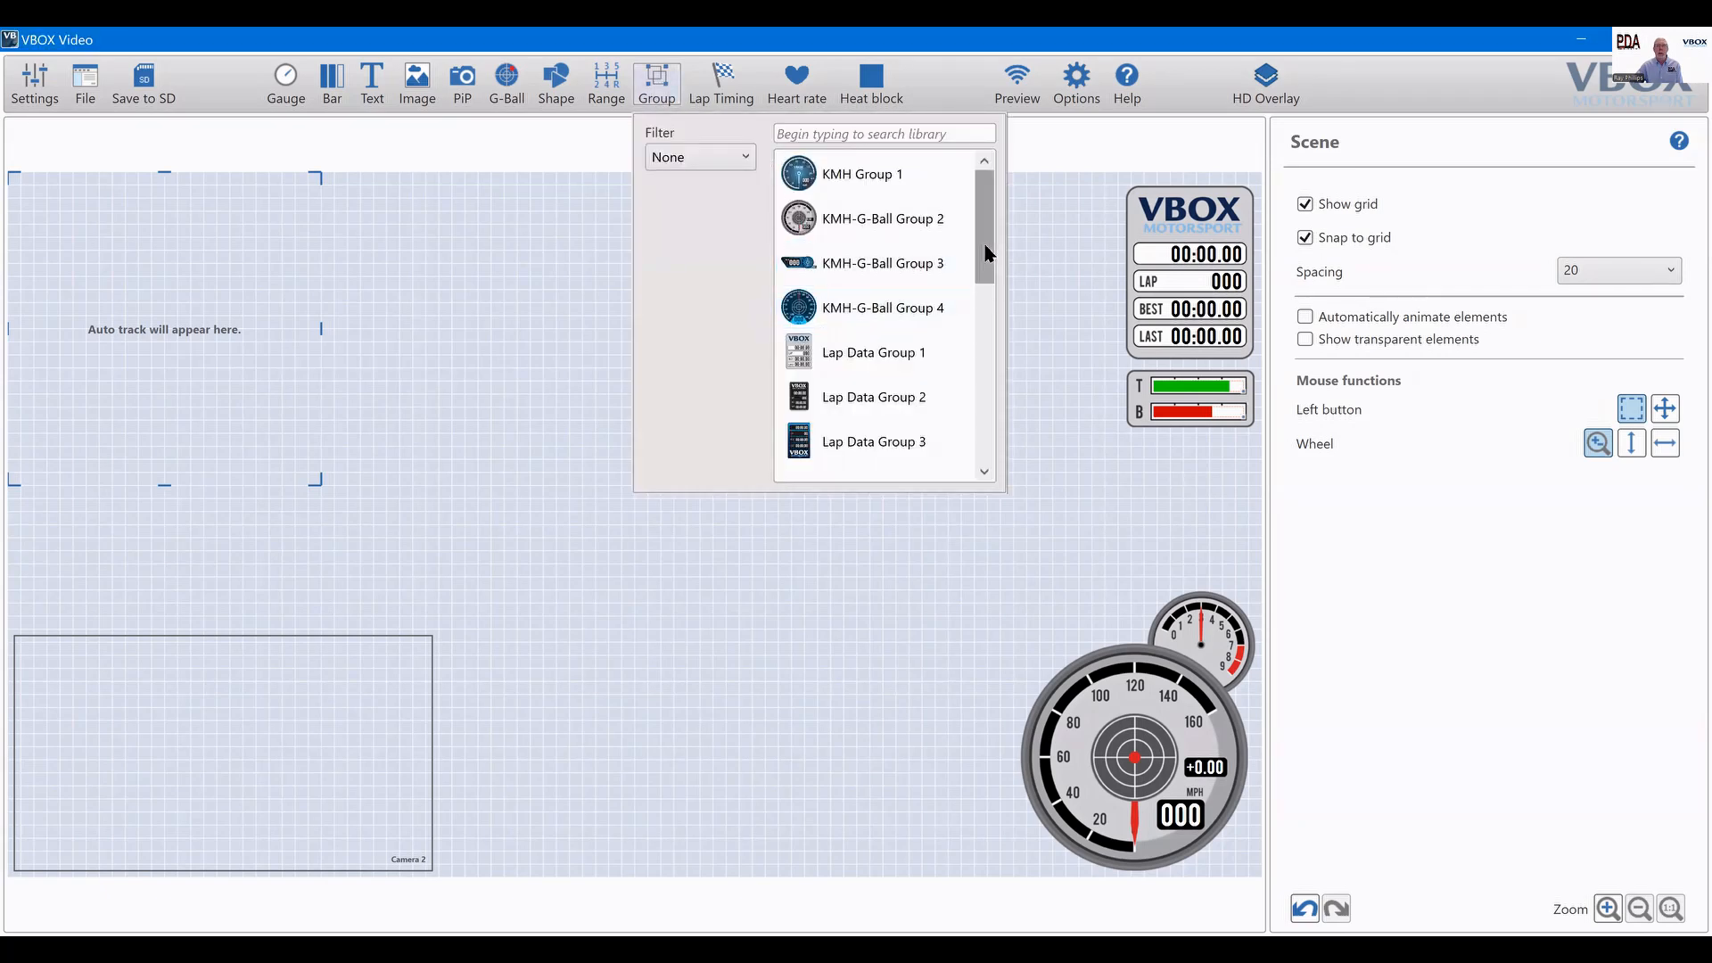
scroll(990, 286, "down", 2)
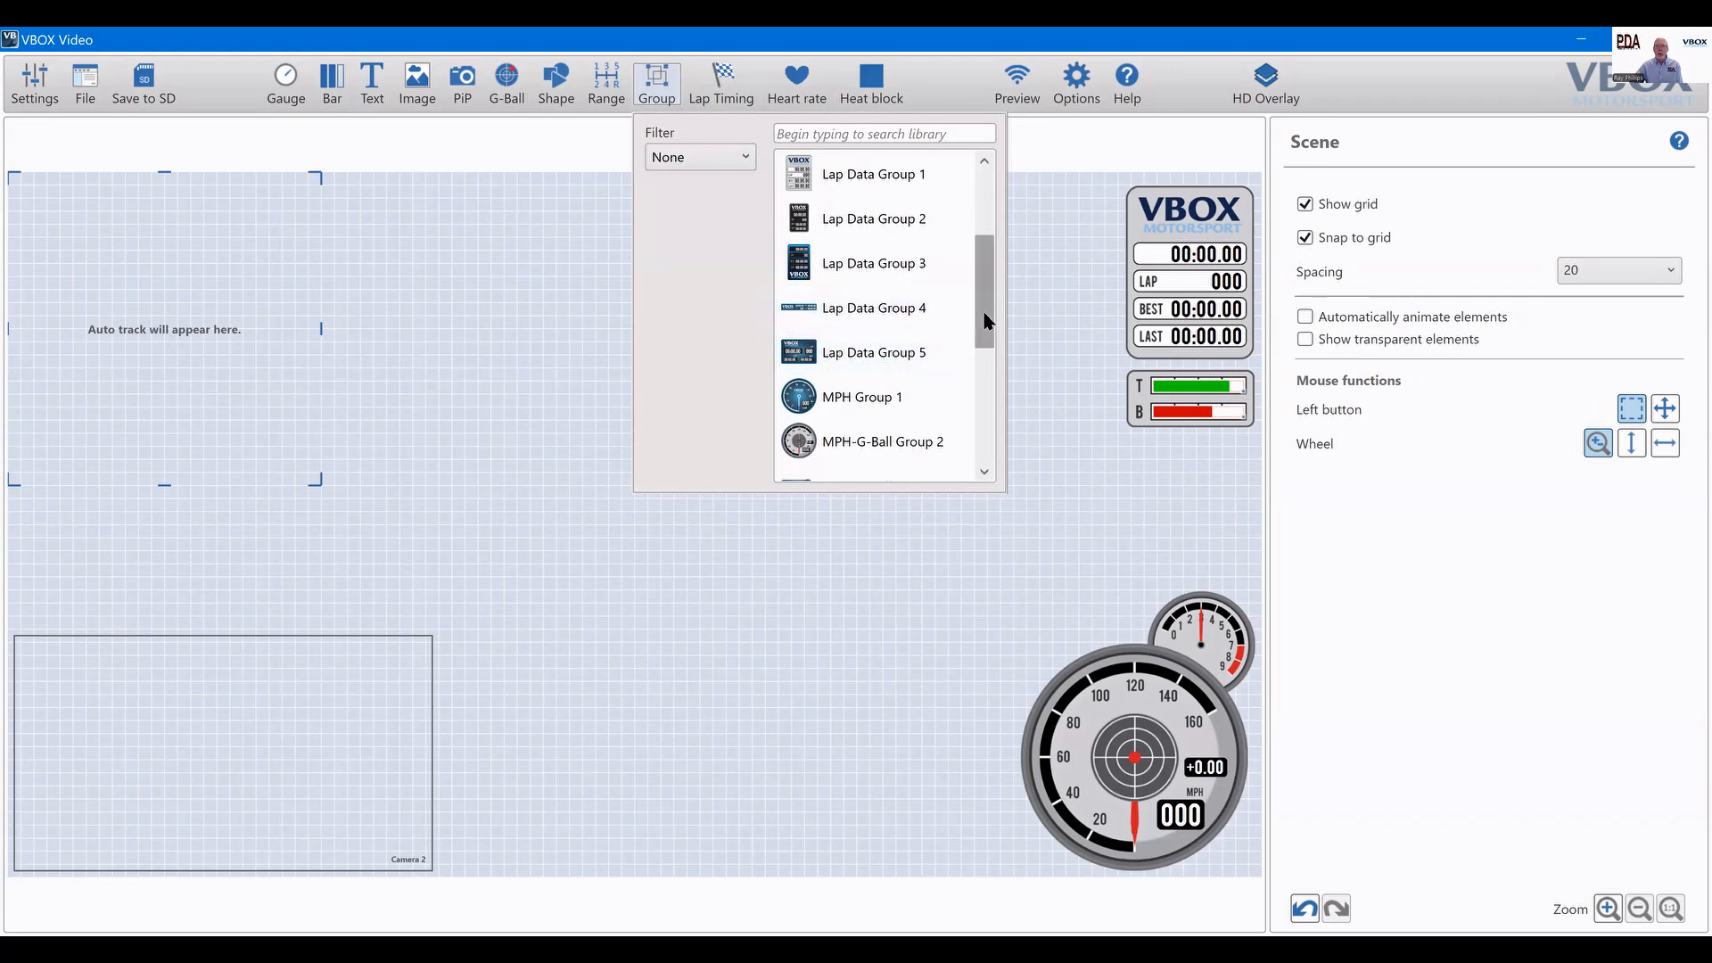
left_click_drag(984, 316, 972, 249)
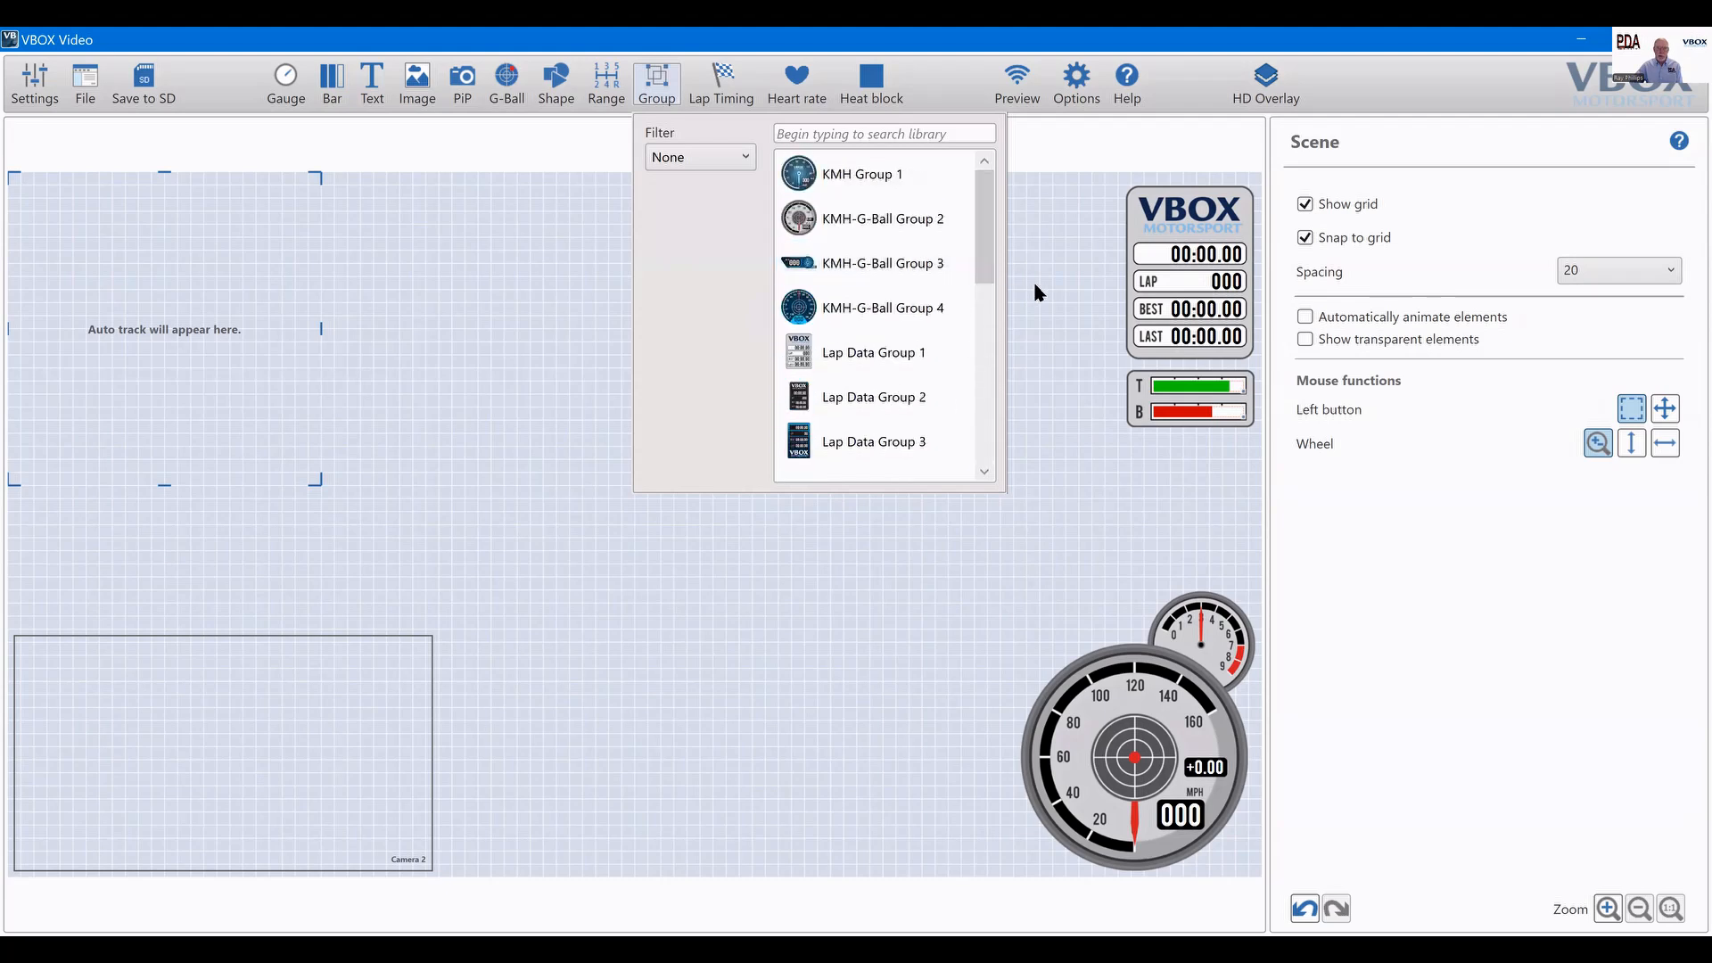
left_click(999, 308)
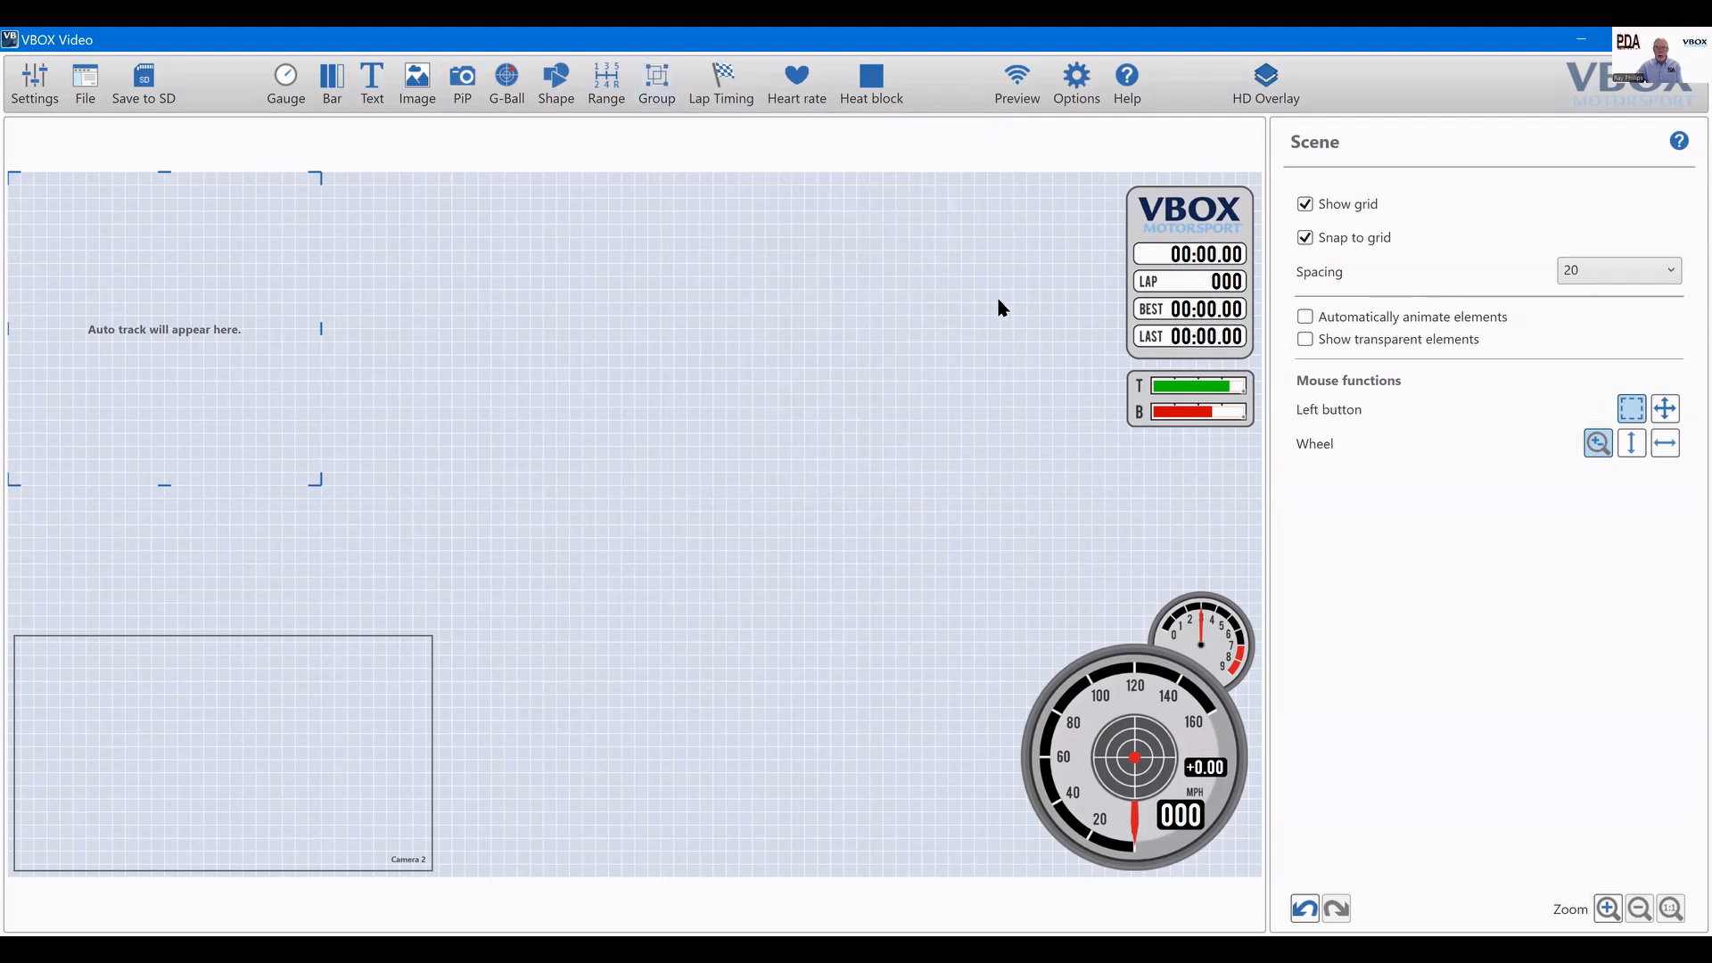
Insert a rectangle shape, place it at location 900, 20 and resize it to about 202 by 275.
left_click(556, 89)
left_click(577, 165)
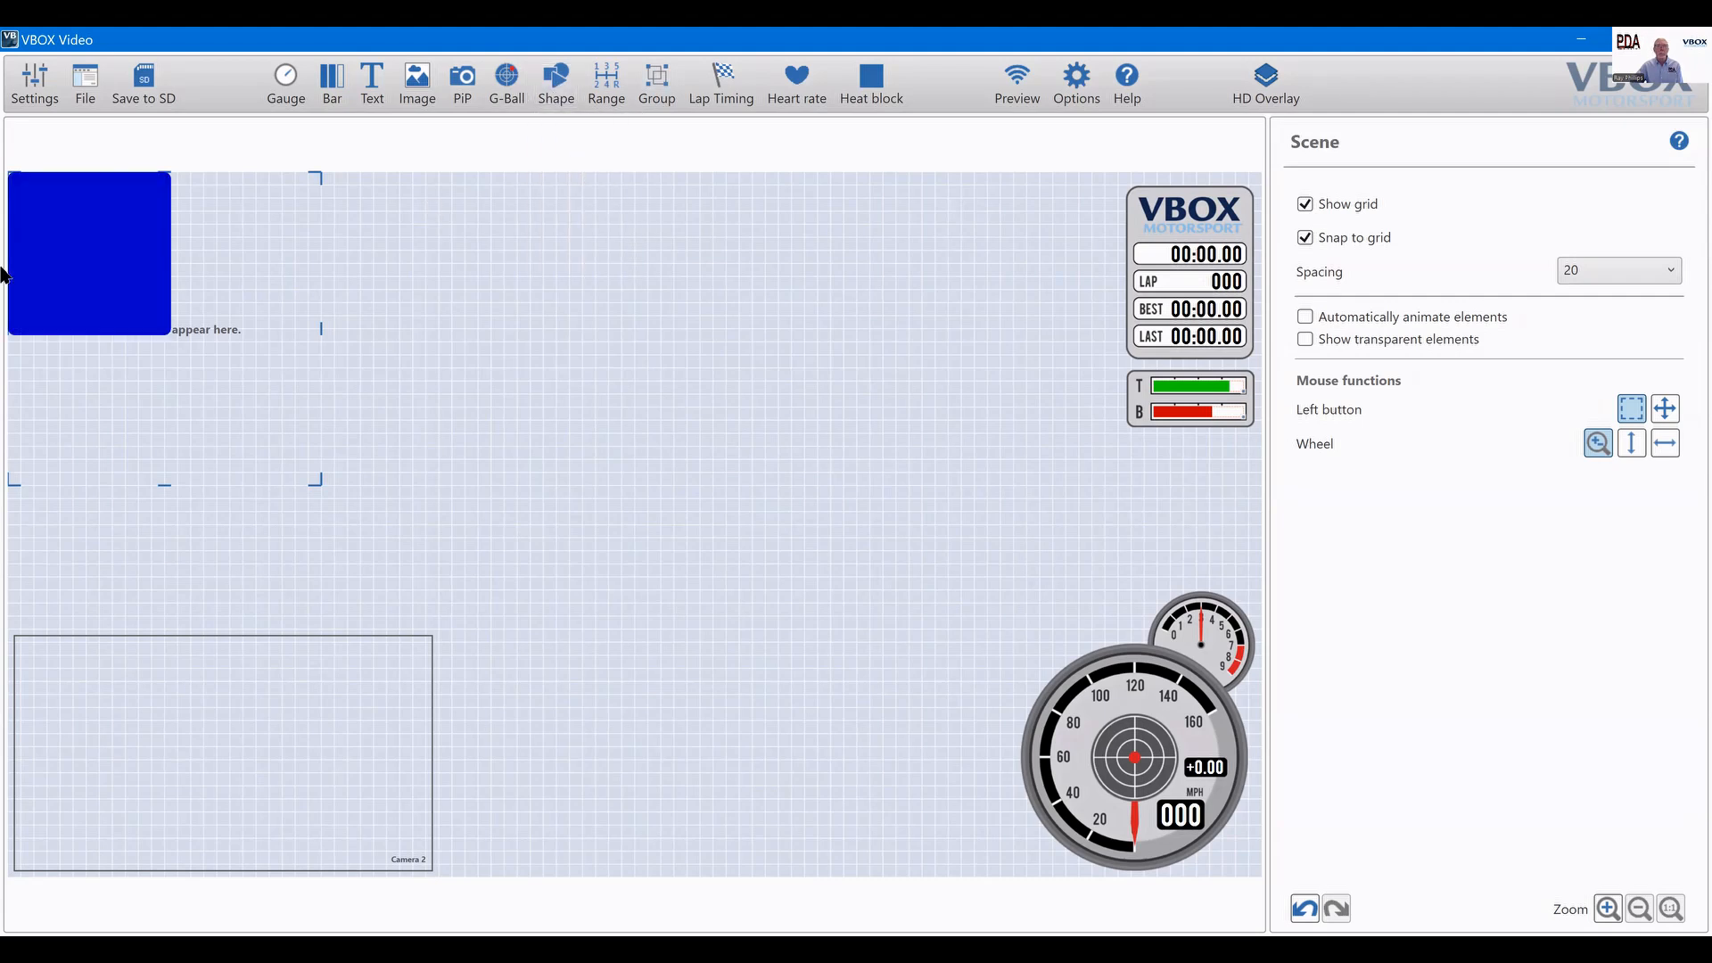
left_click_drag(76, 246, 596, 284)
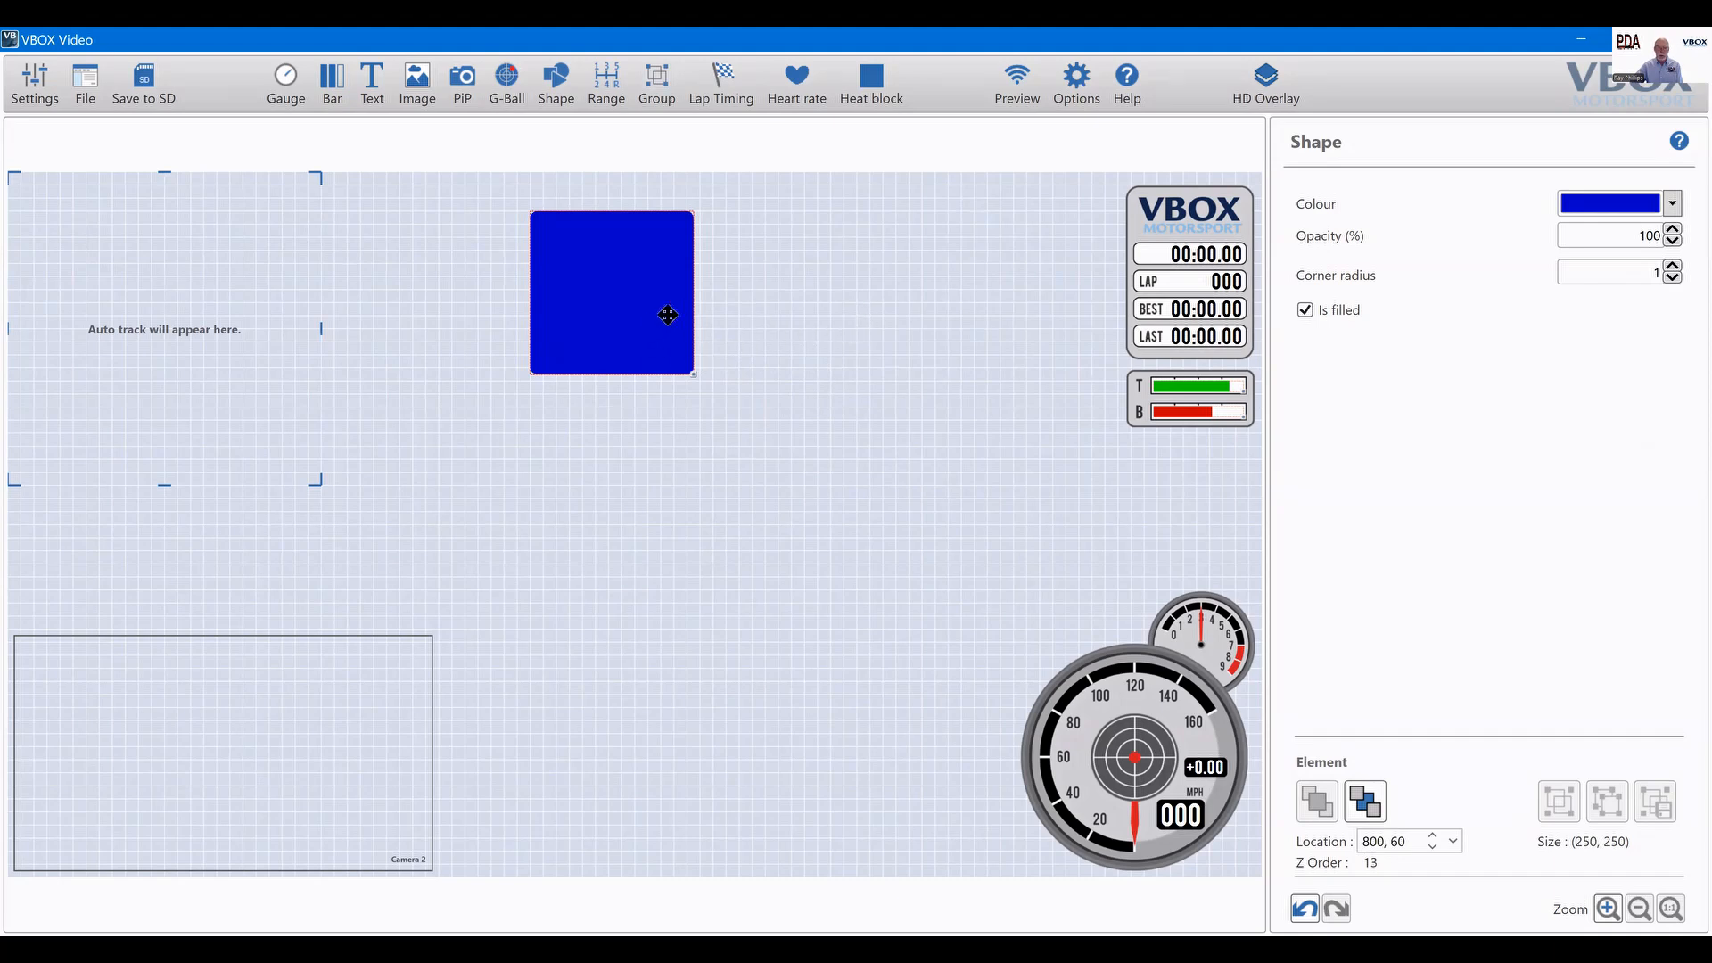
left_click_drag(592, 264, 685, 230)
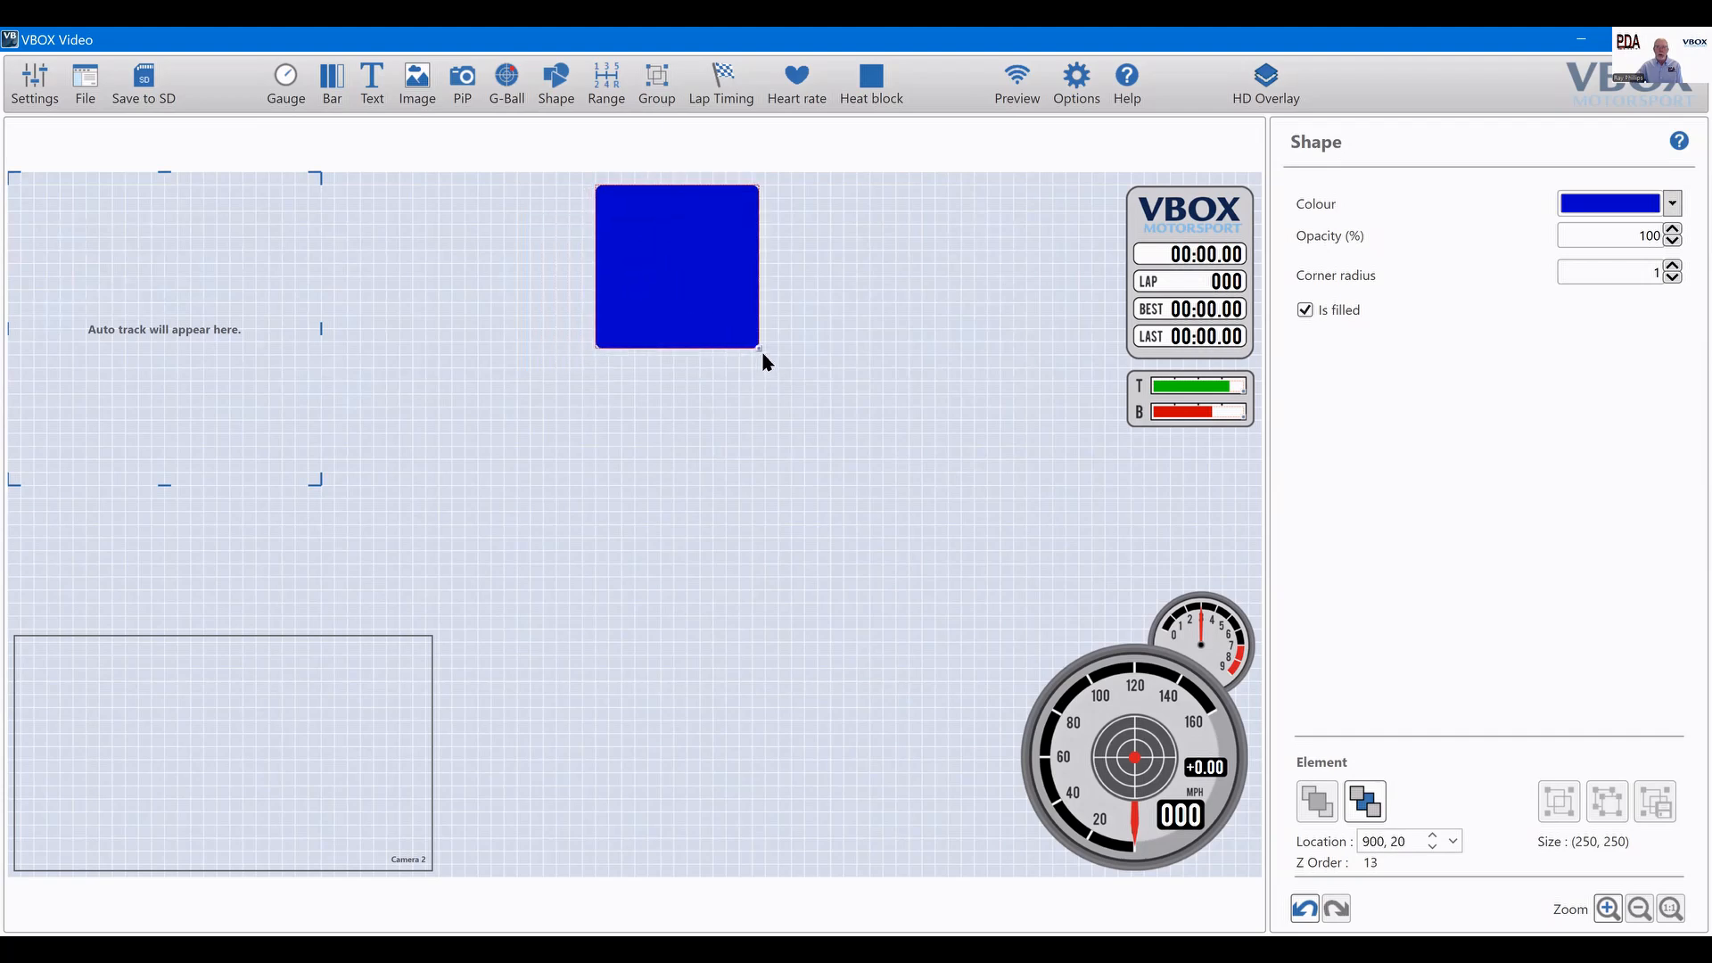
mouse_move(758, 347)
left_mouse_down()
mouse_move(729, 406)
mouse_move(729, 365)
left_mouse_up()
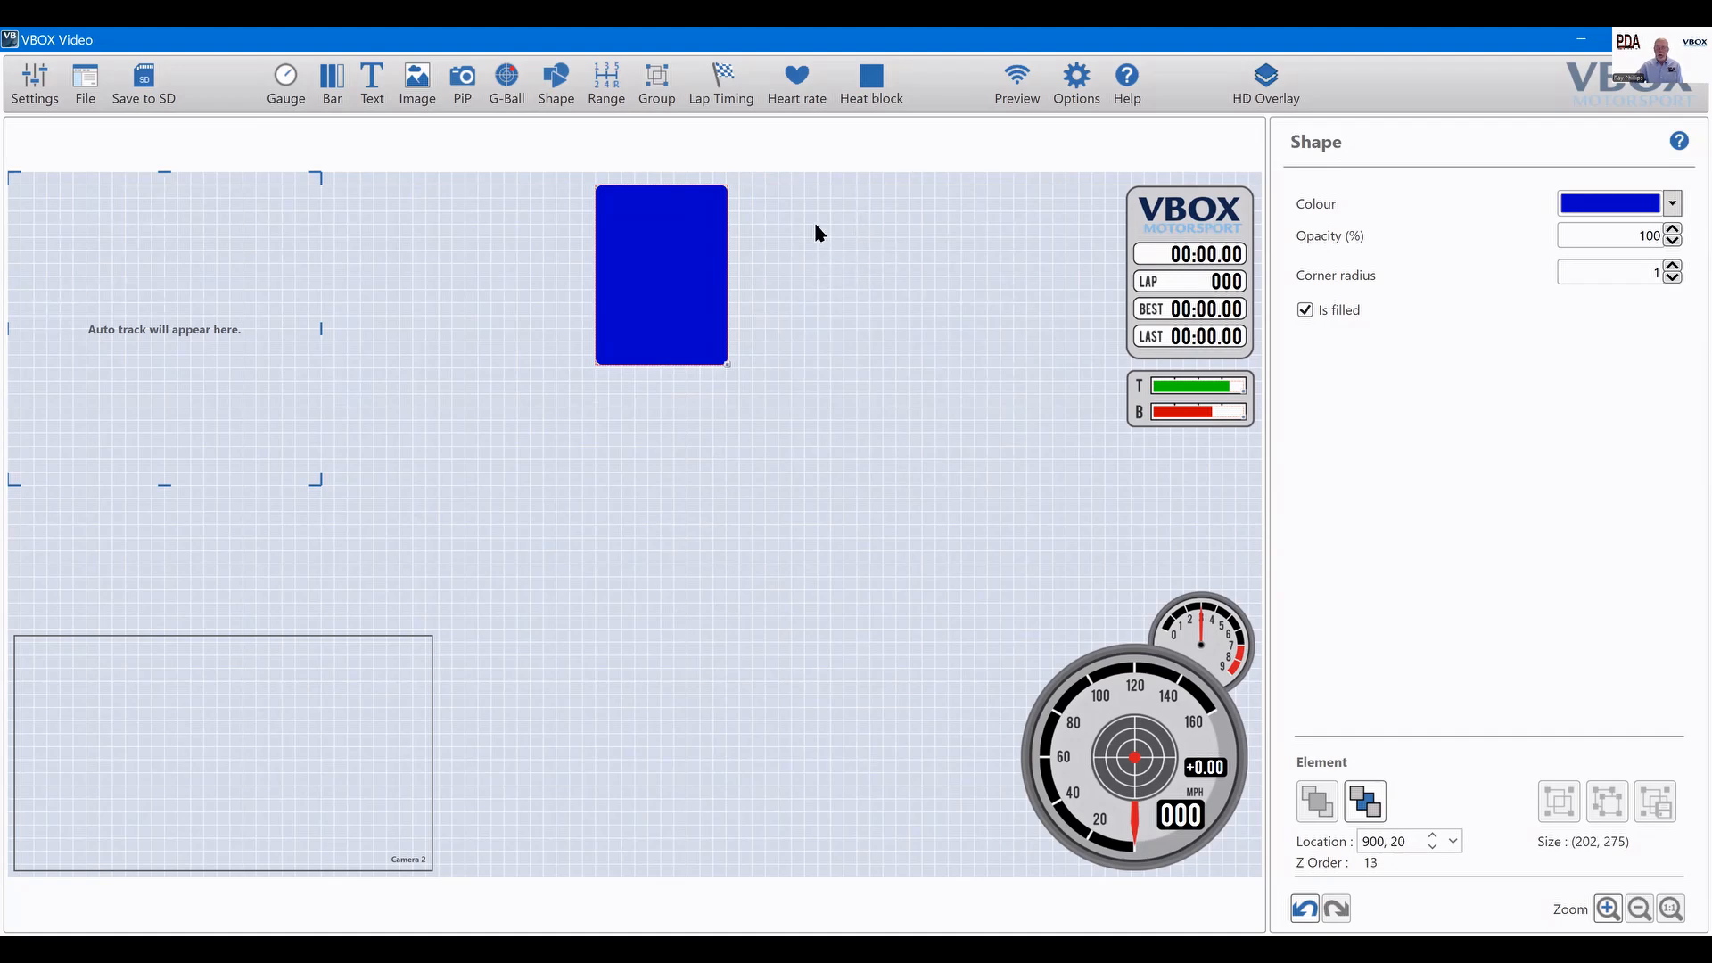
Set the rectangle's fill colour to light yellow.
left_click(1672, 204)
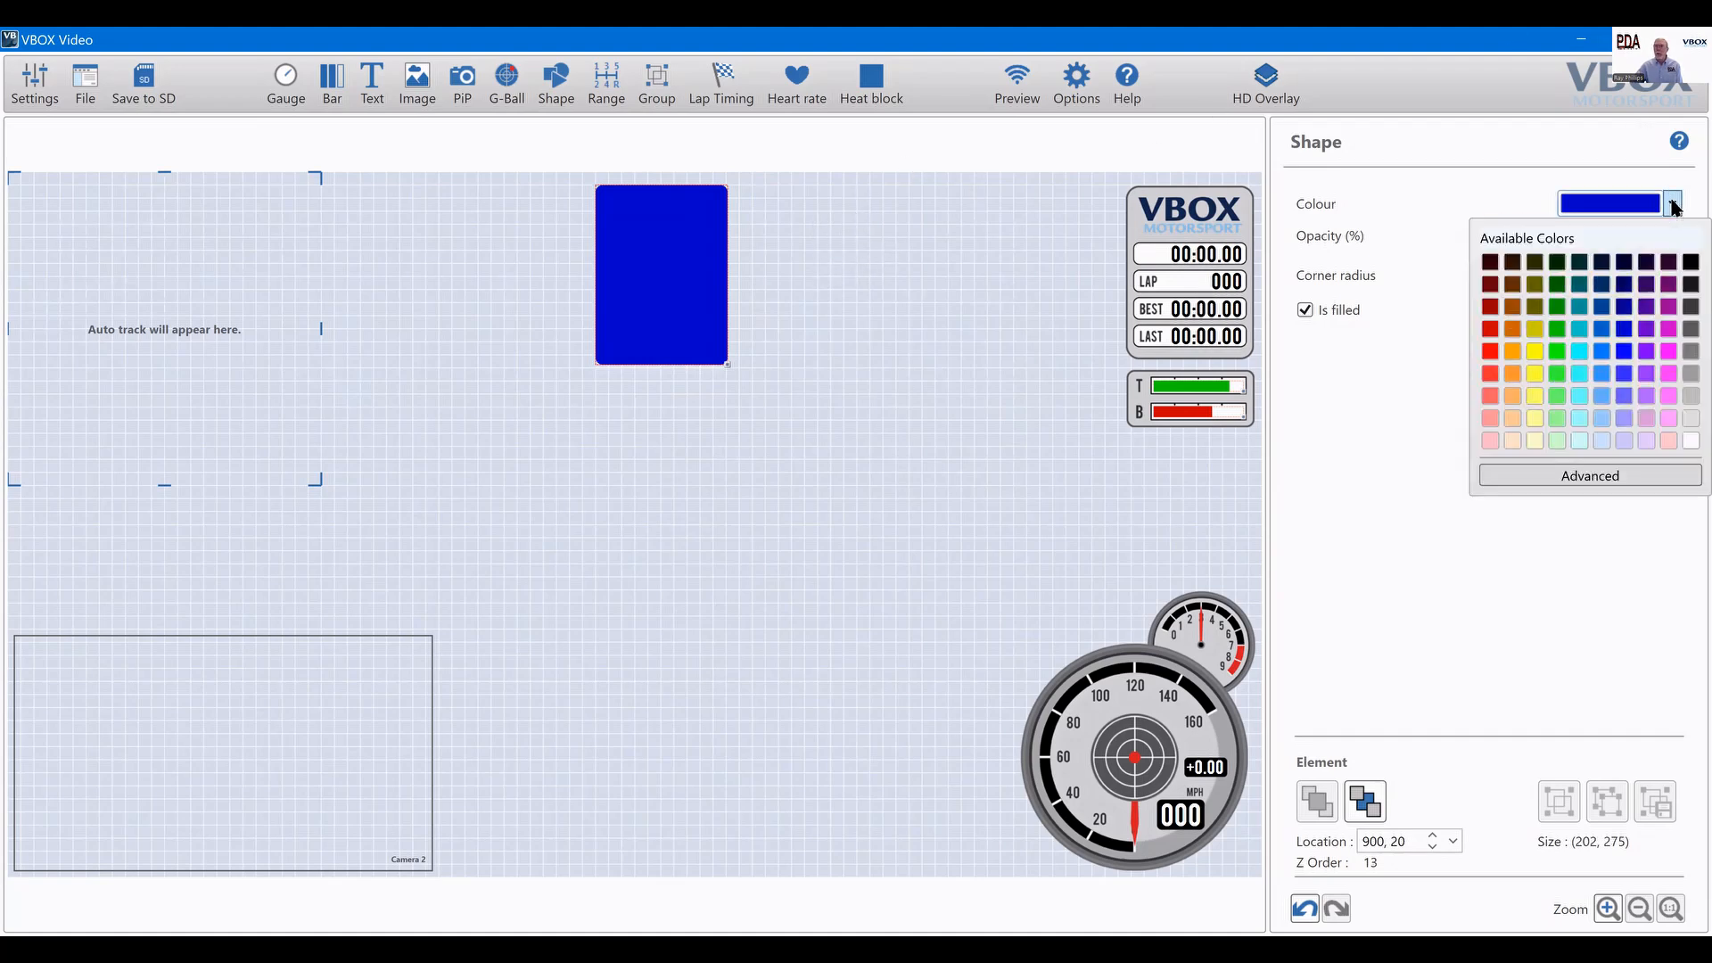
left_click(1688, 398)
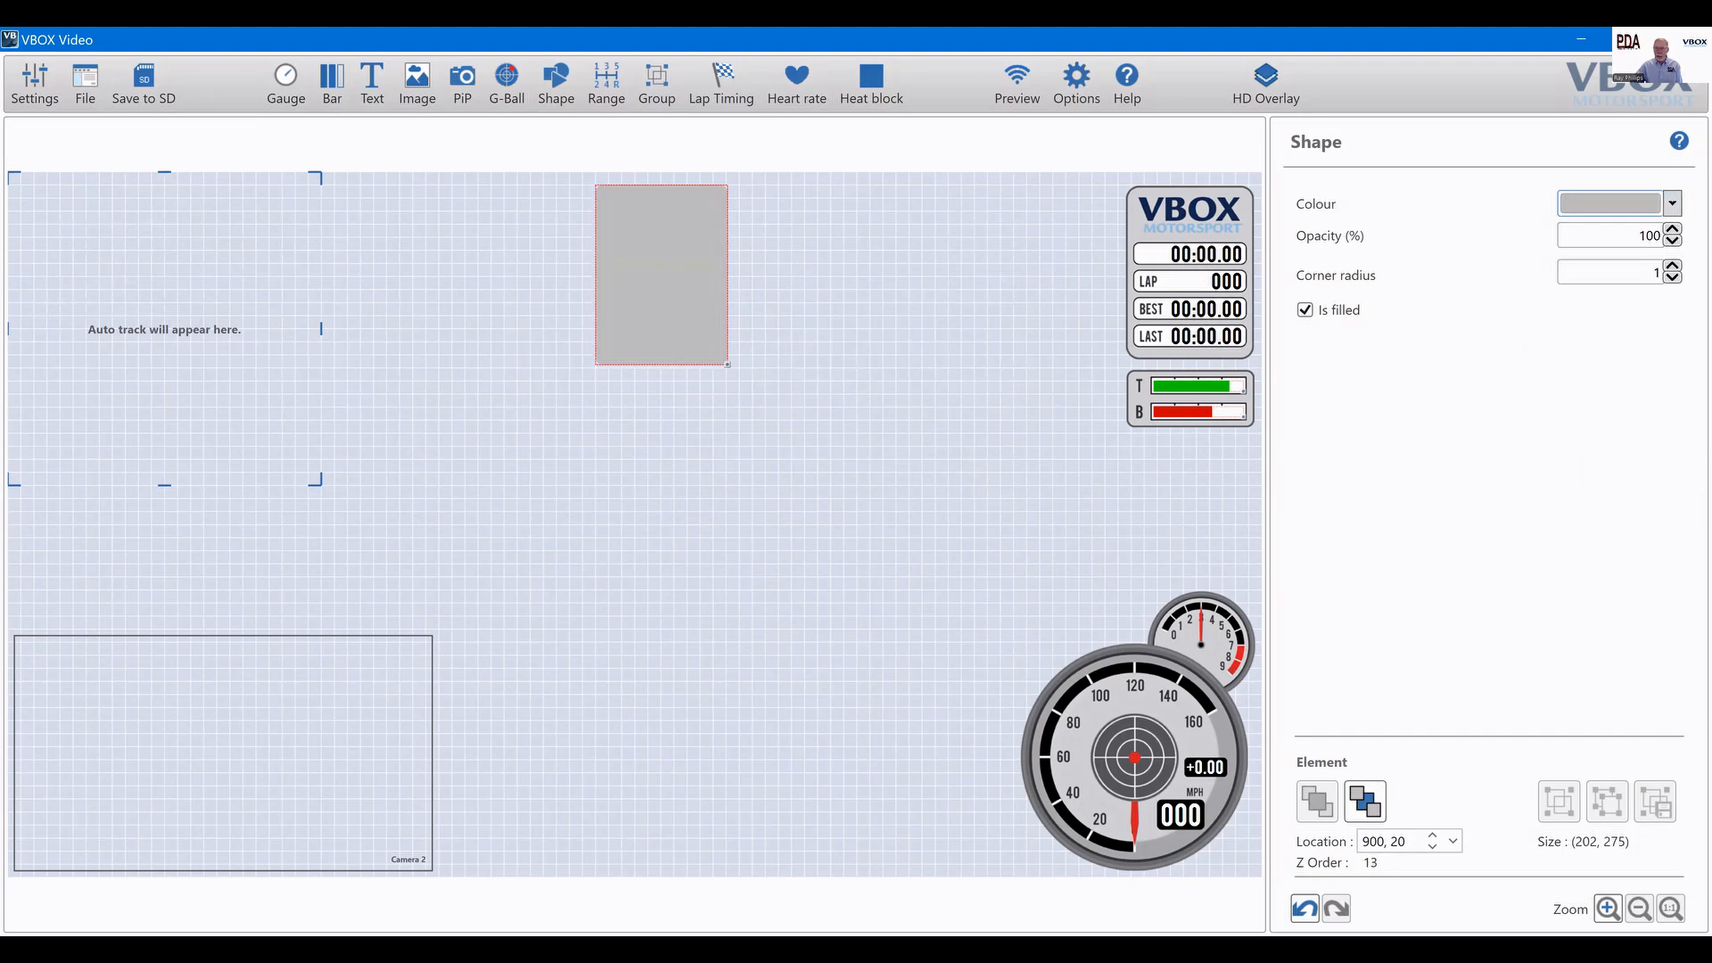
left_click(1674, 204)
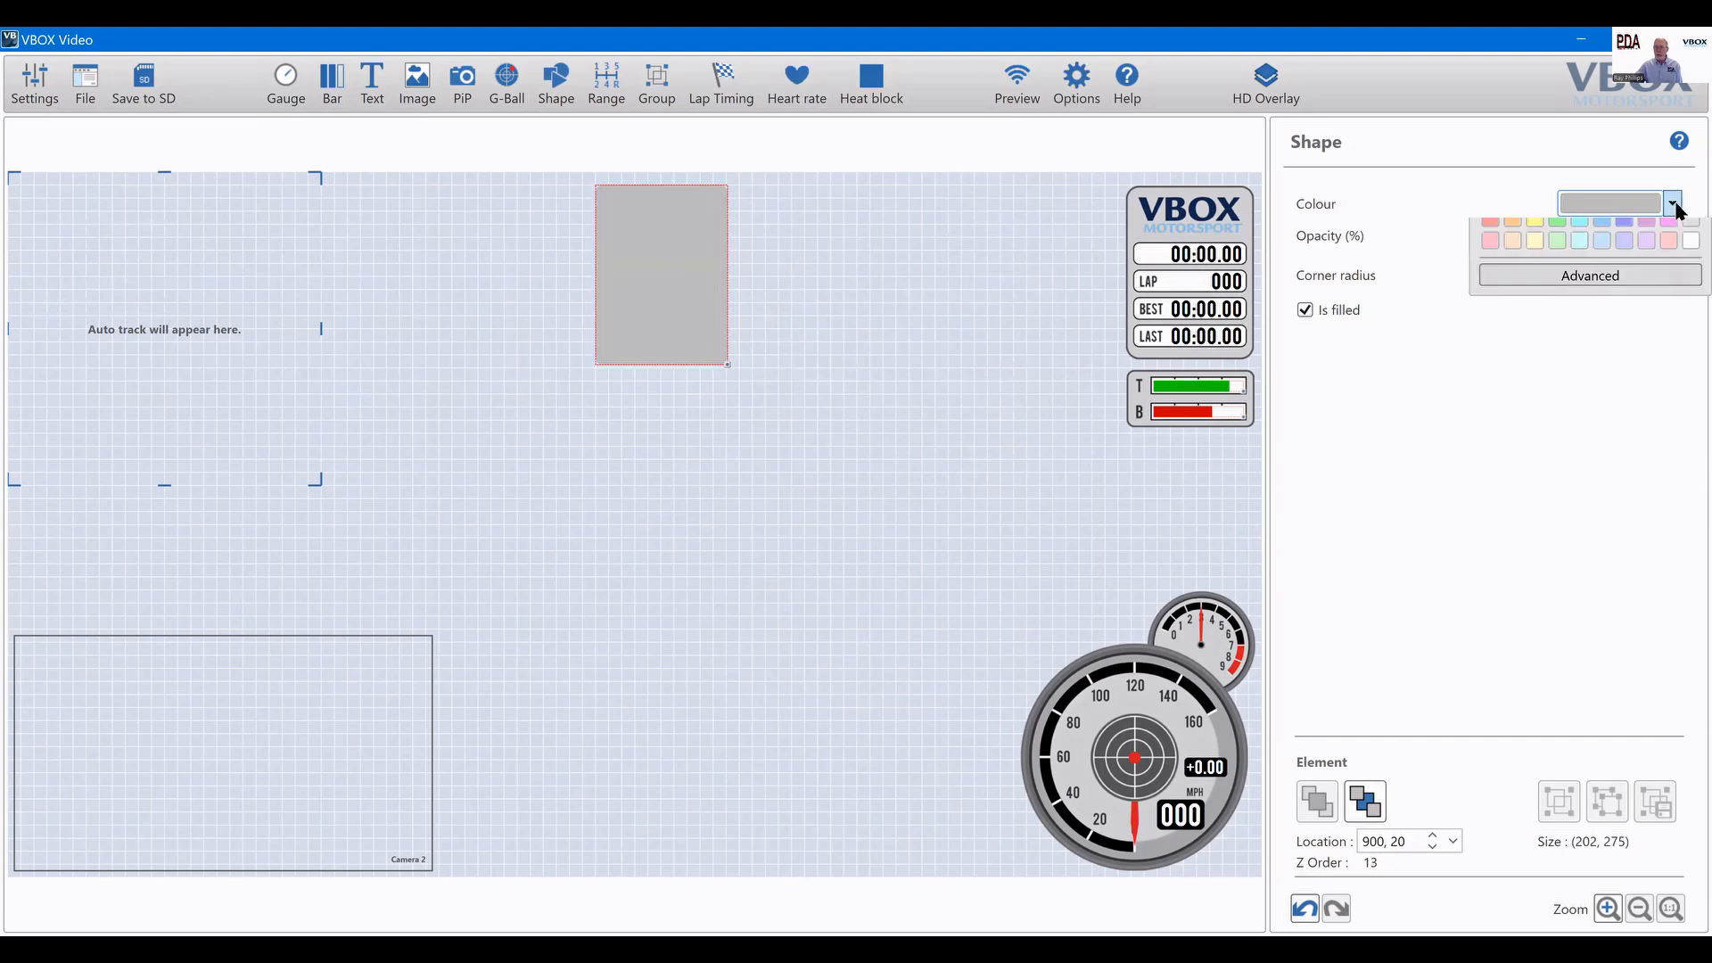
left_click(1537, 413)
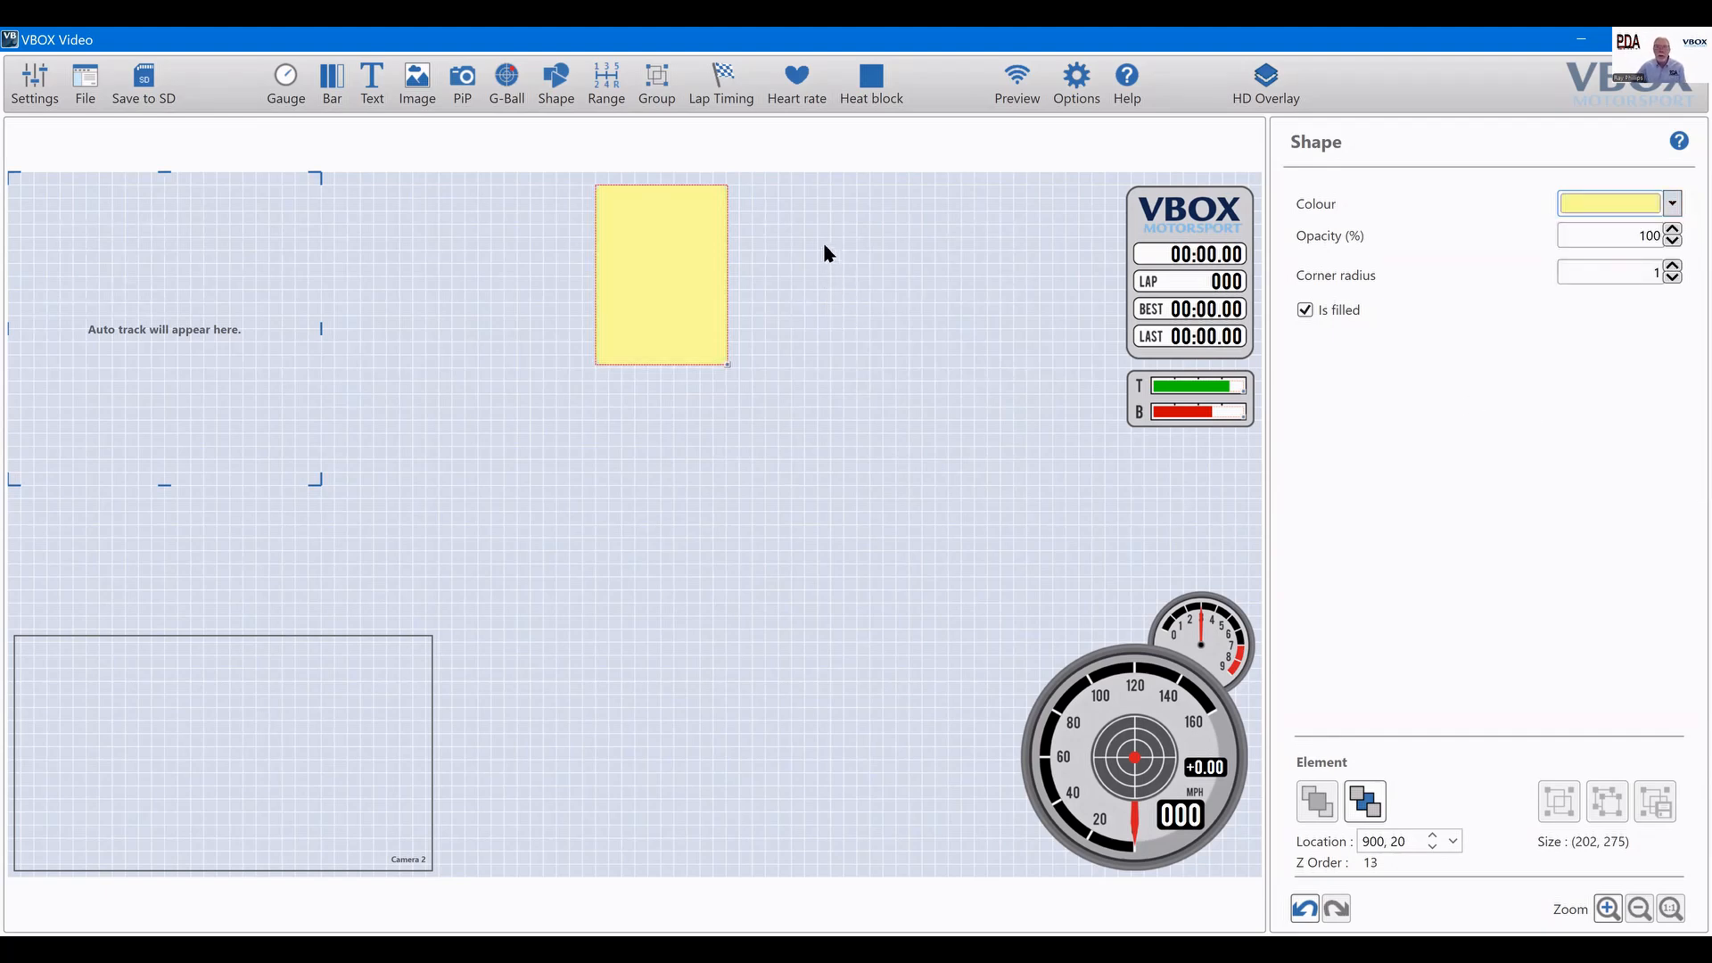
left_click(807, 297)
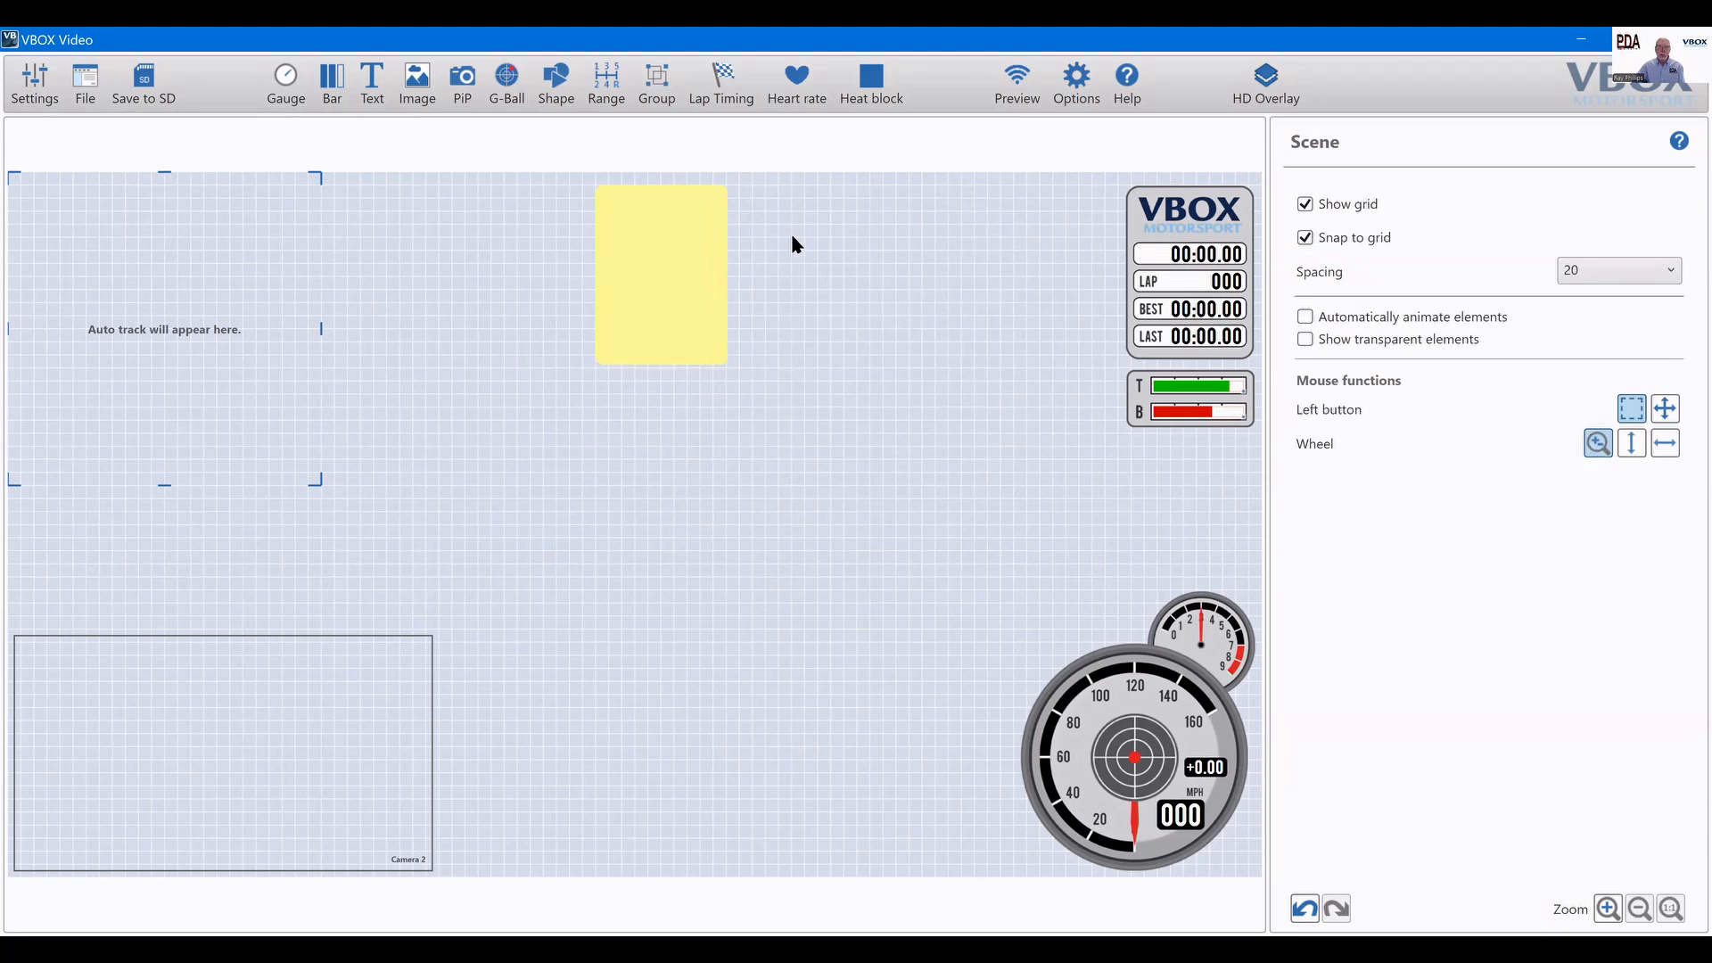
Duplicate the yellow rectangle and place the copy directly below the original at location 900, 325.
left_click(669, 267)
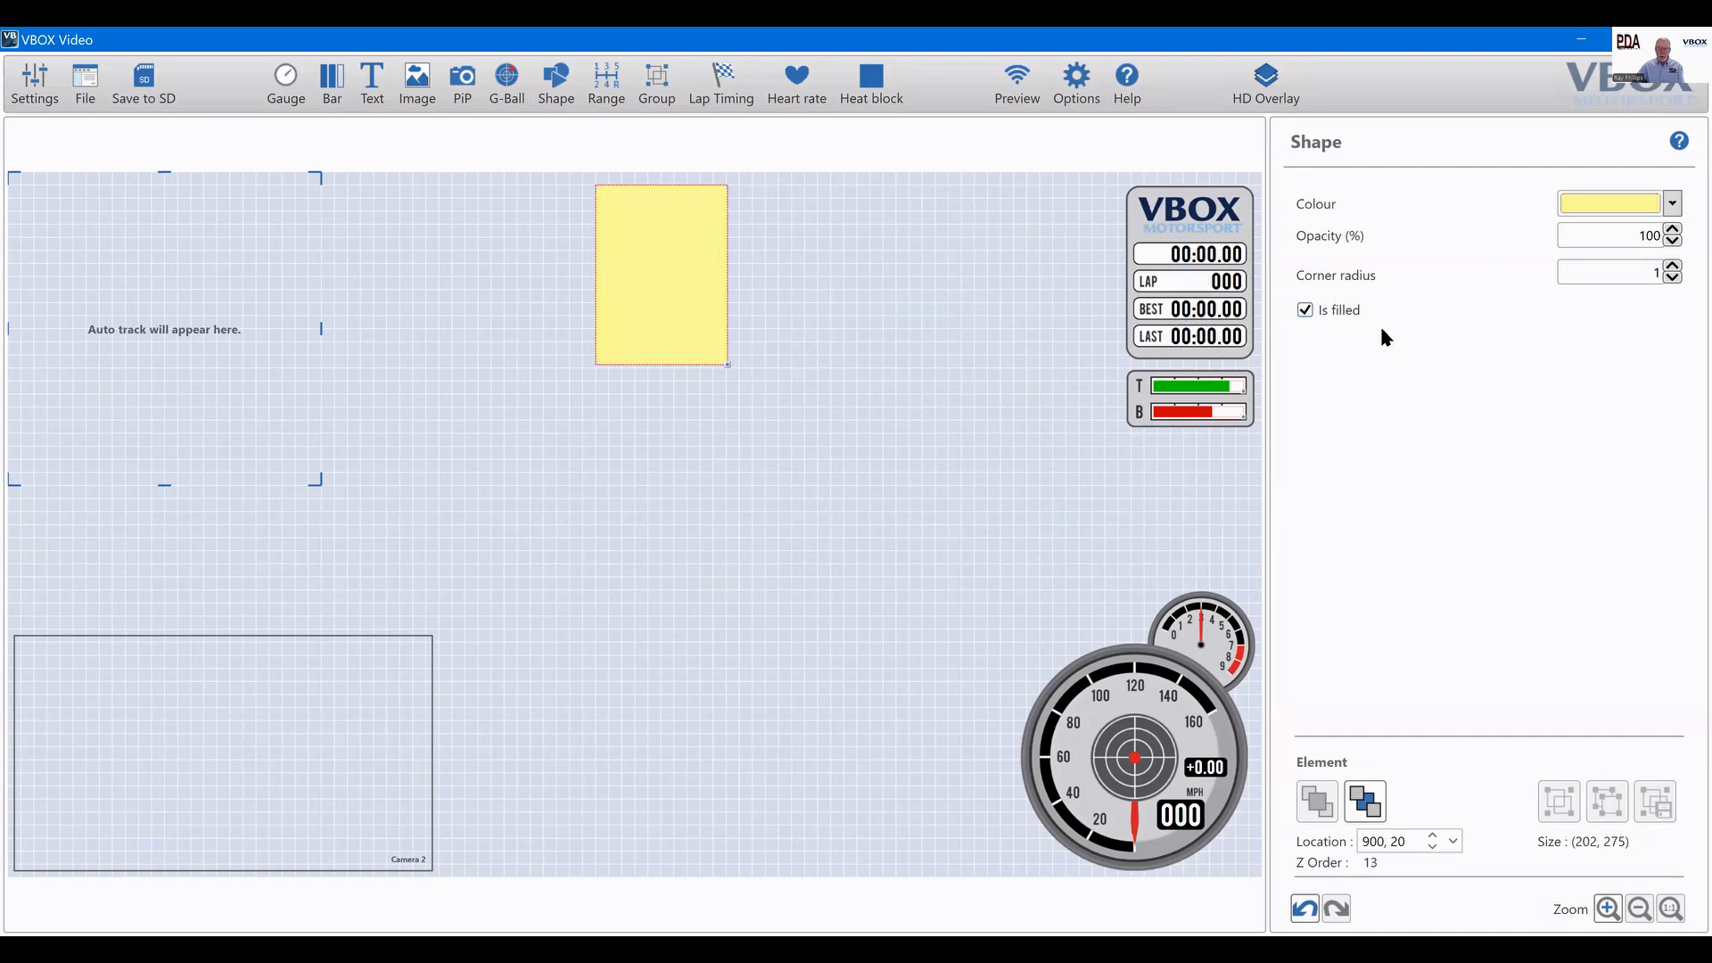
right_click(667, 255)
left_click(718, 298)
right_click(672, 439)
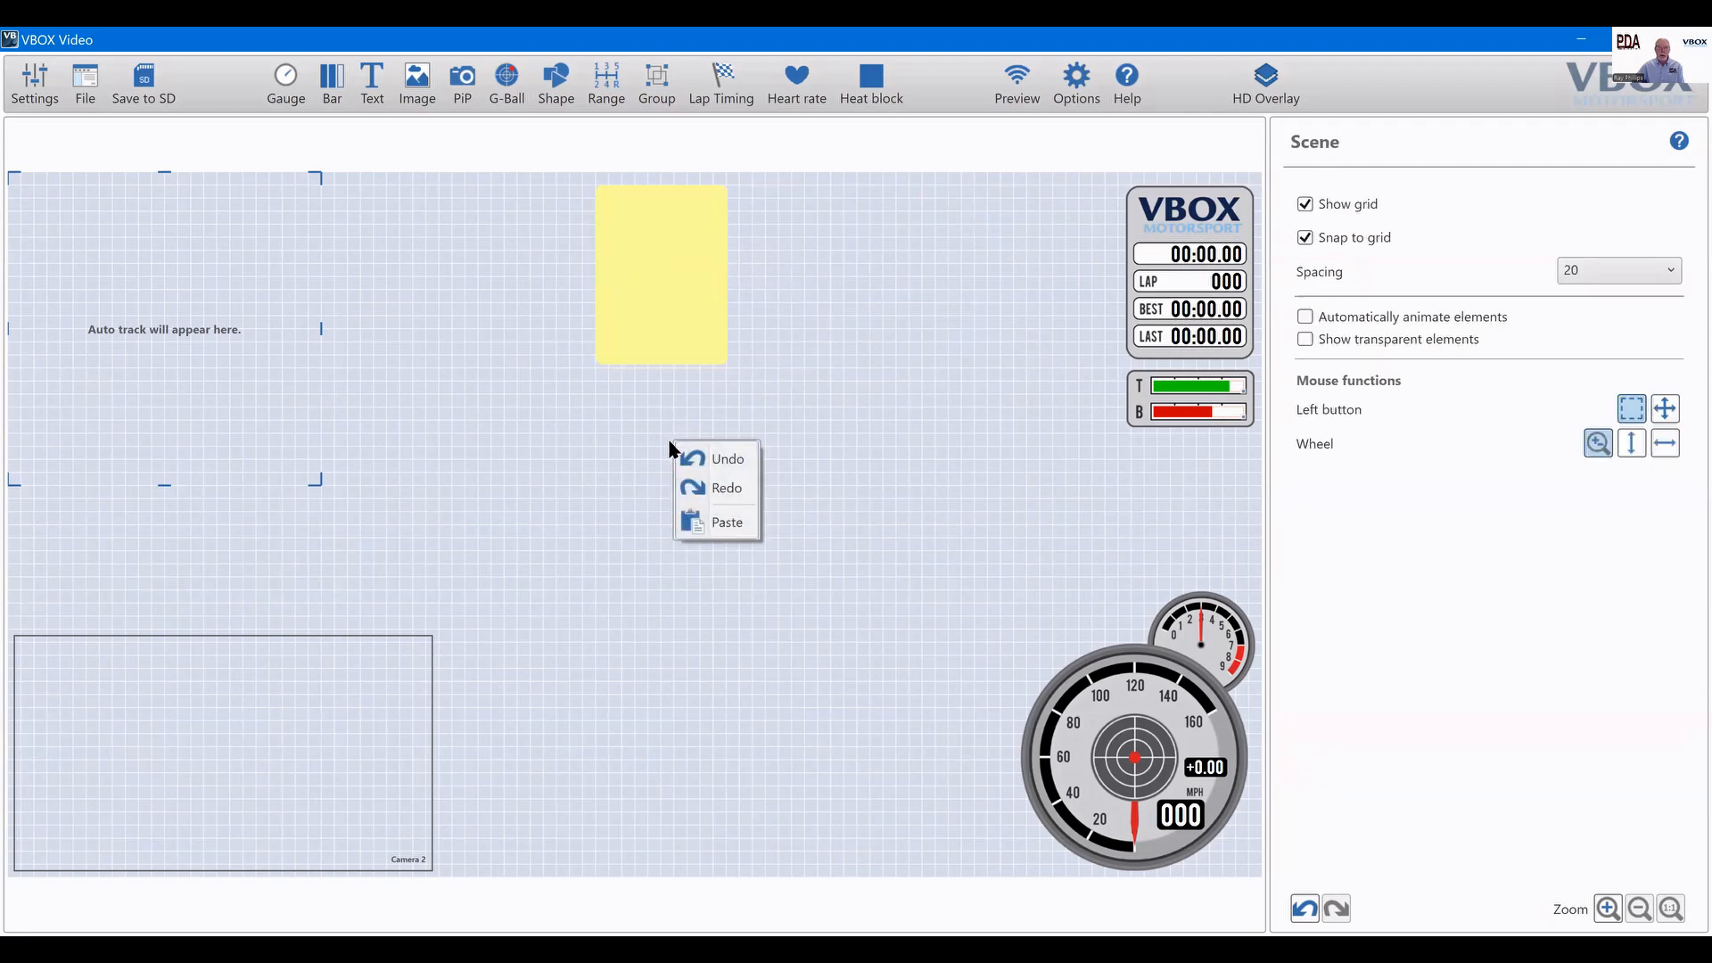
left_click(718, 523)
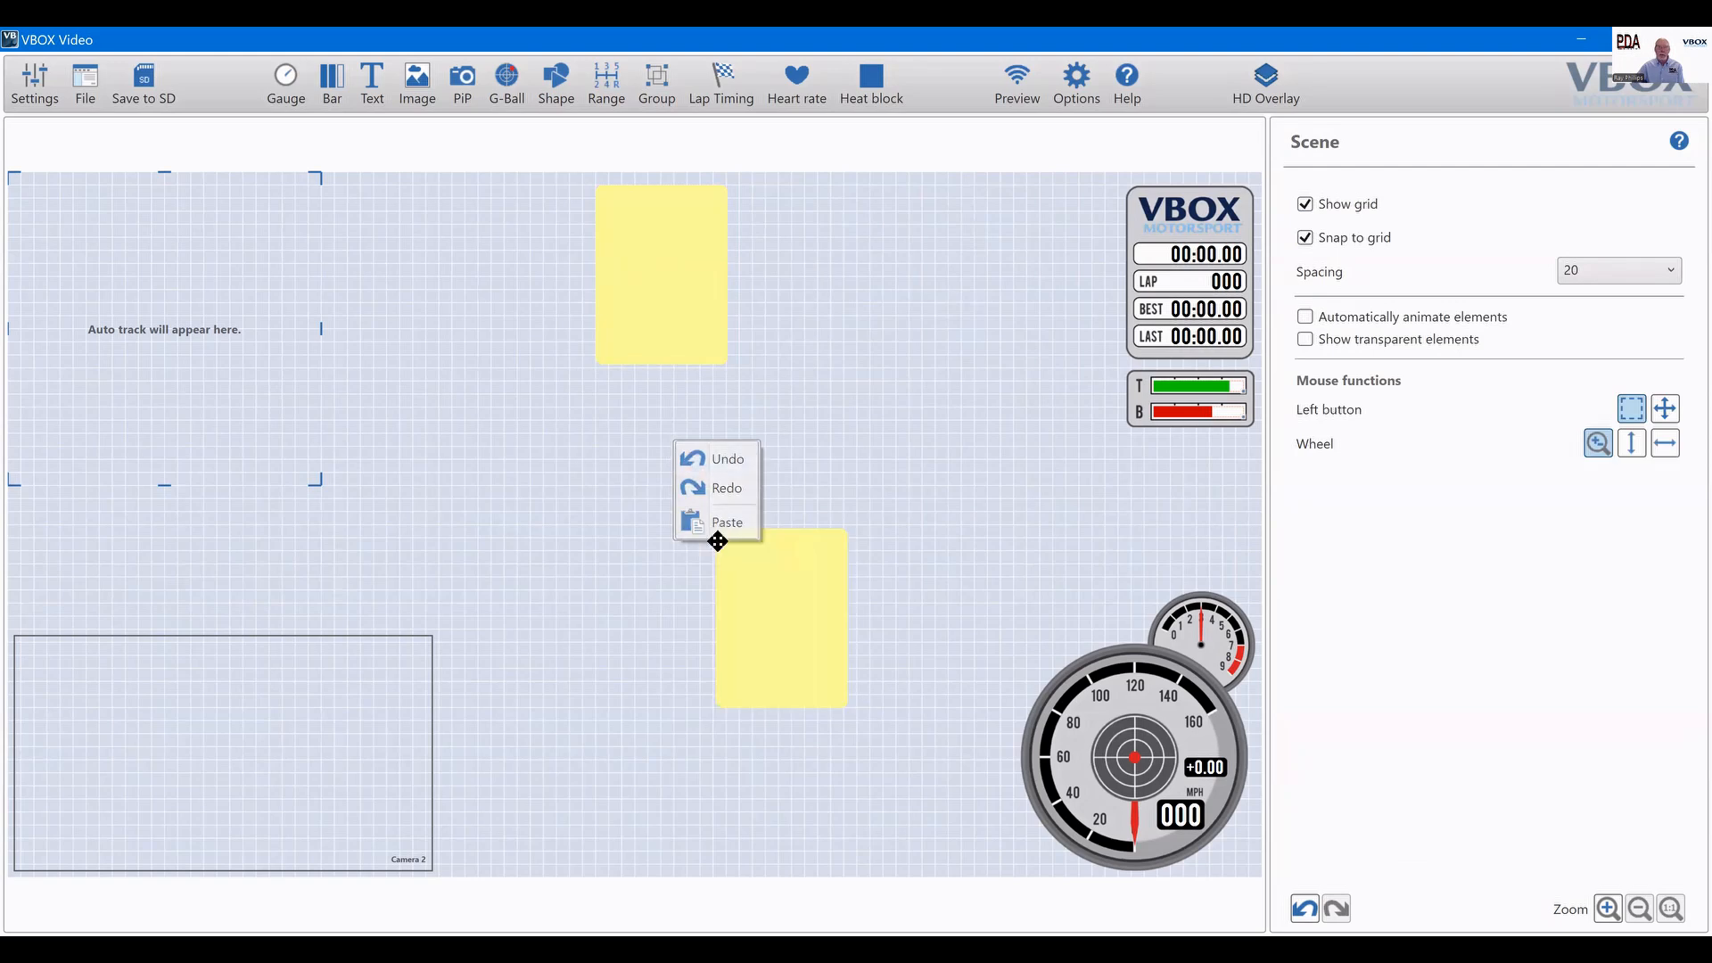
left_click_drag(784, 623, 676, 486)
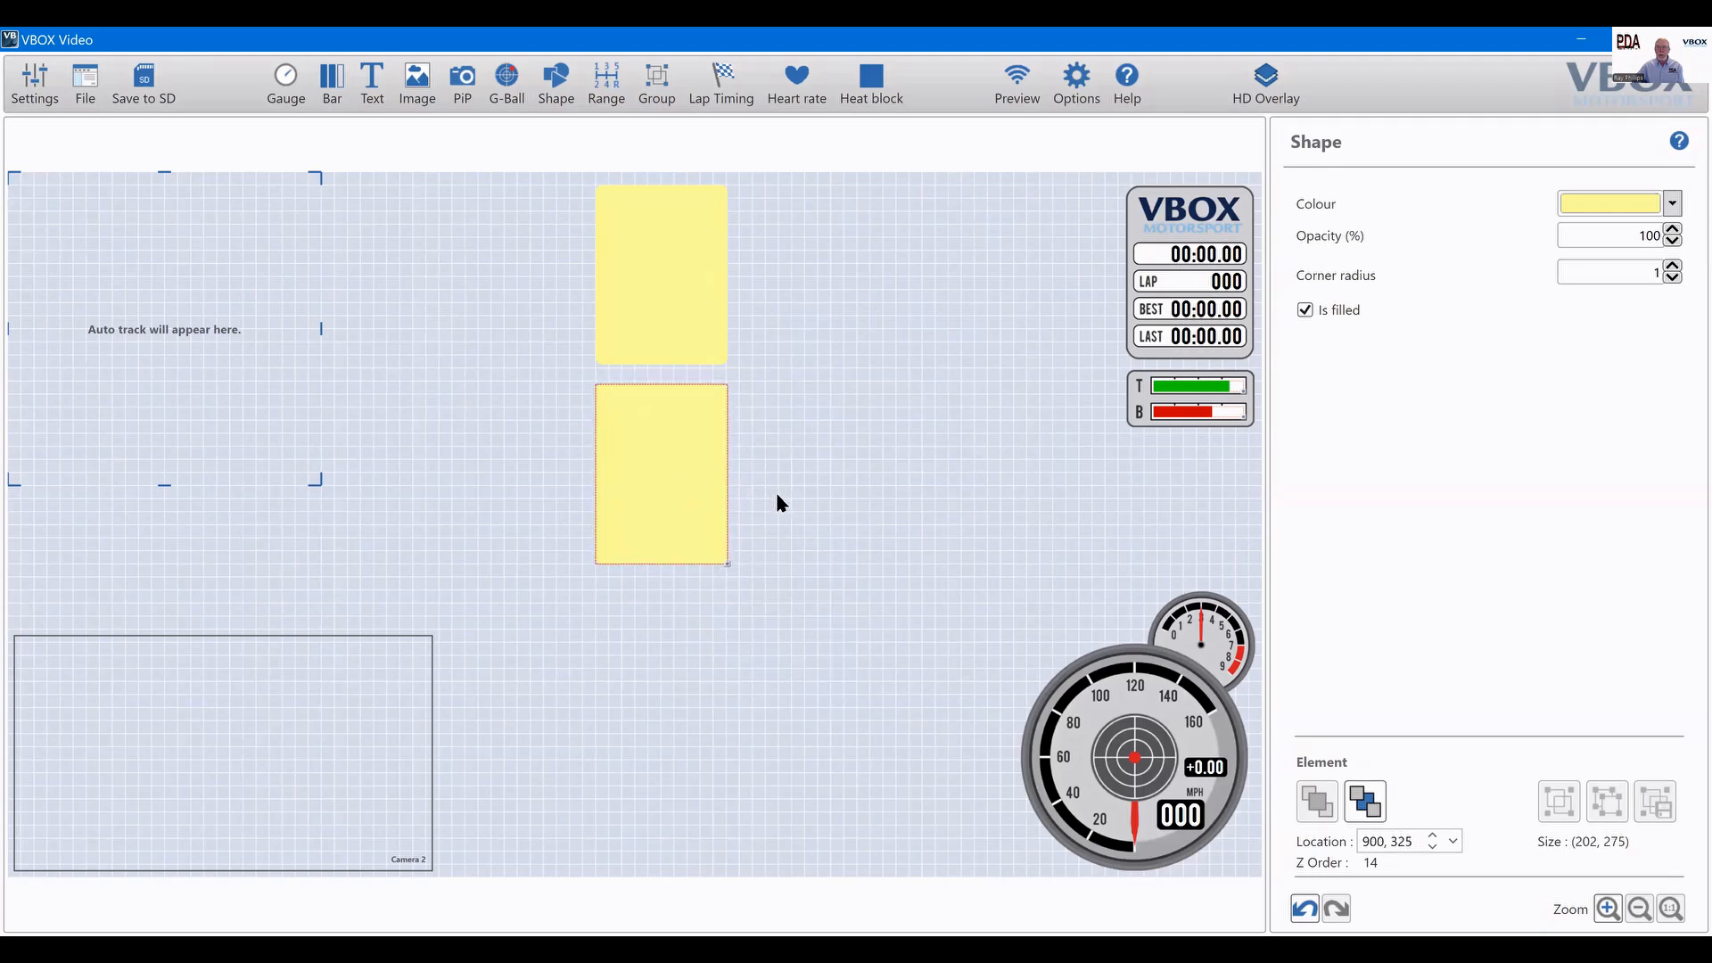
Turn off the fill of the lower rectangle and set its outline colour to black.
left_click(1305, 309)
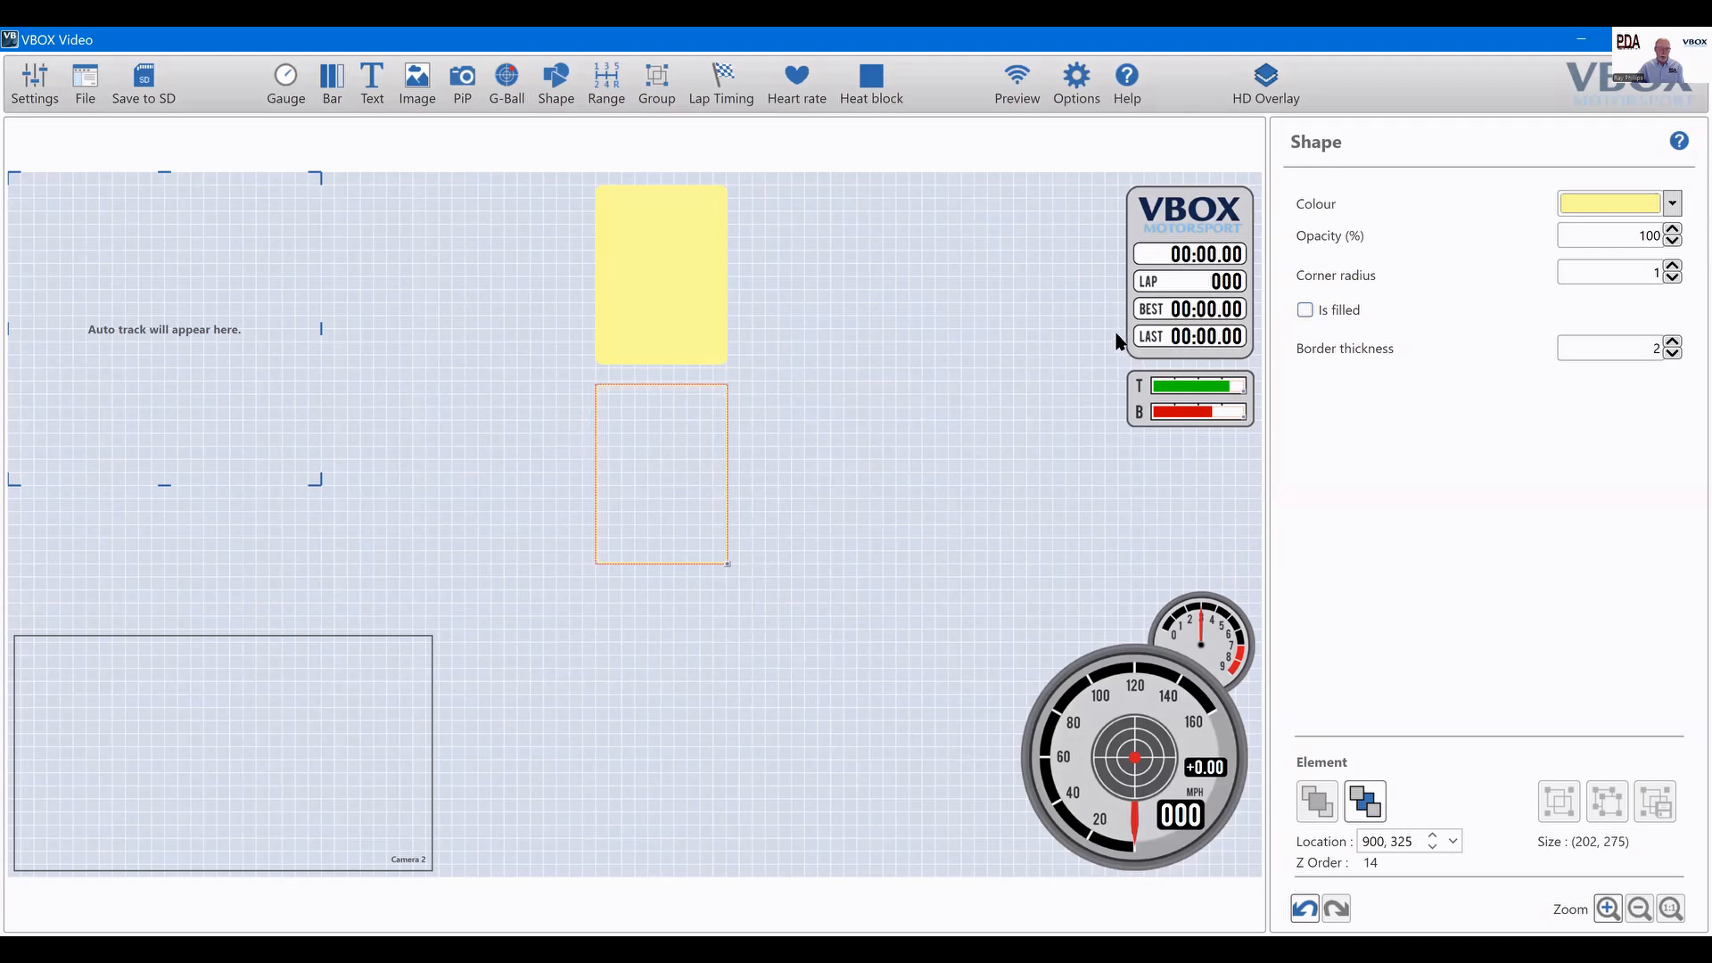
left_click(935, 384)
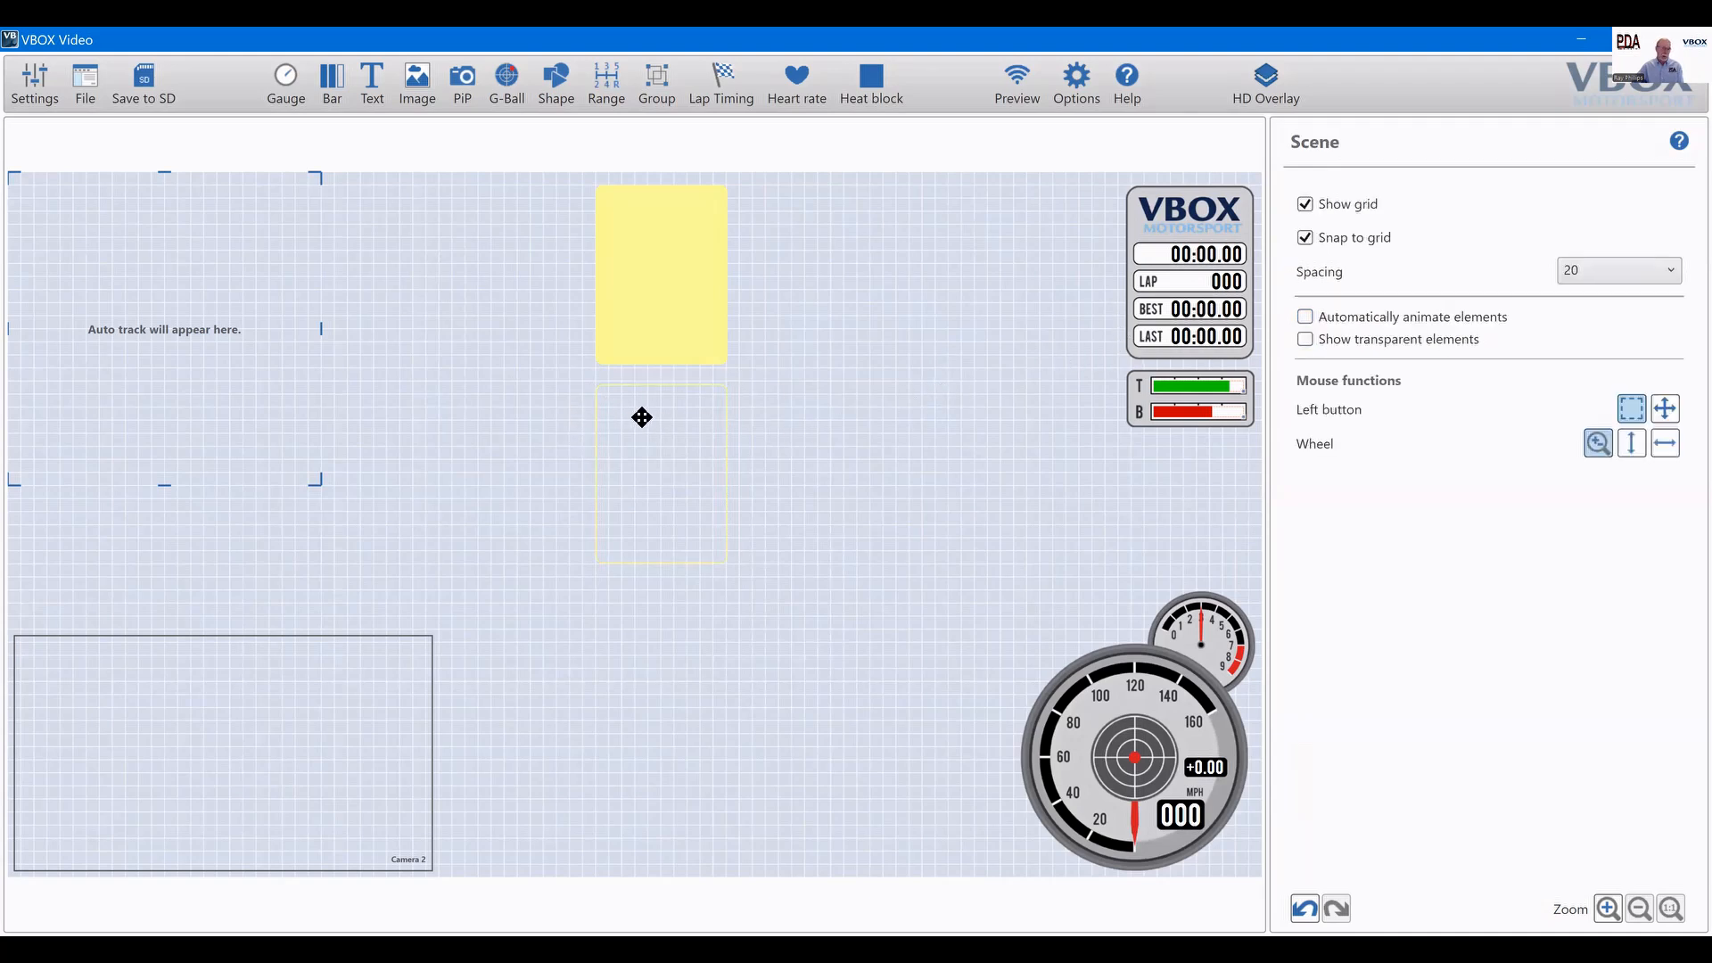
left_click(670, 420)
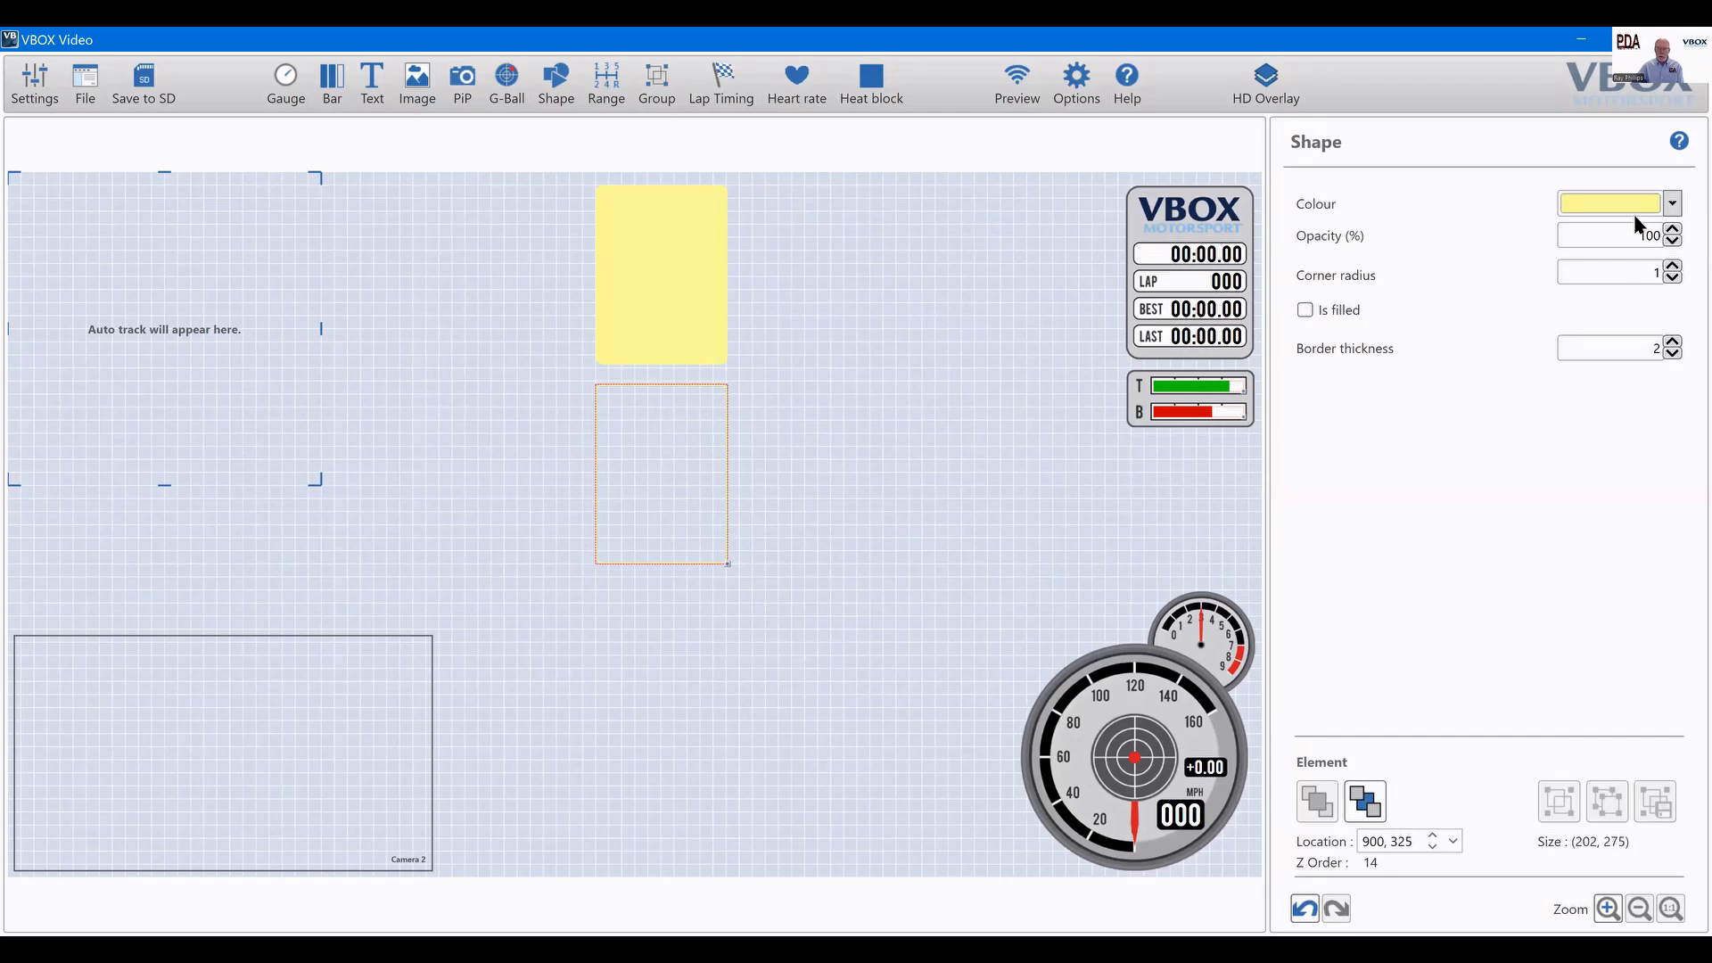
left_click(1673, 205)
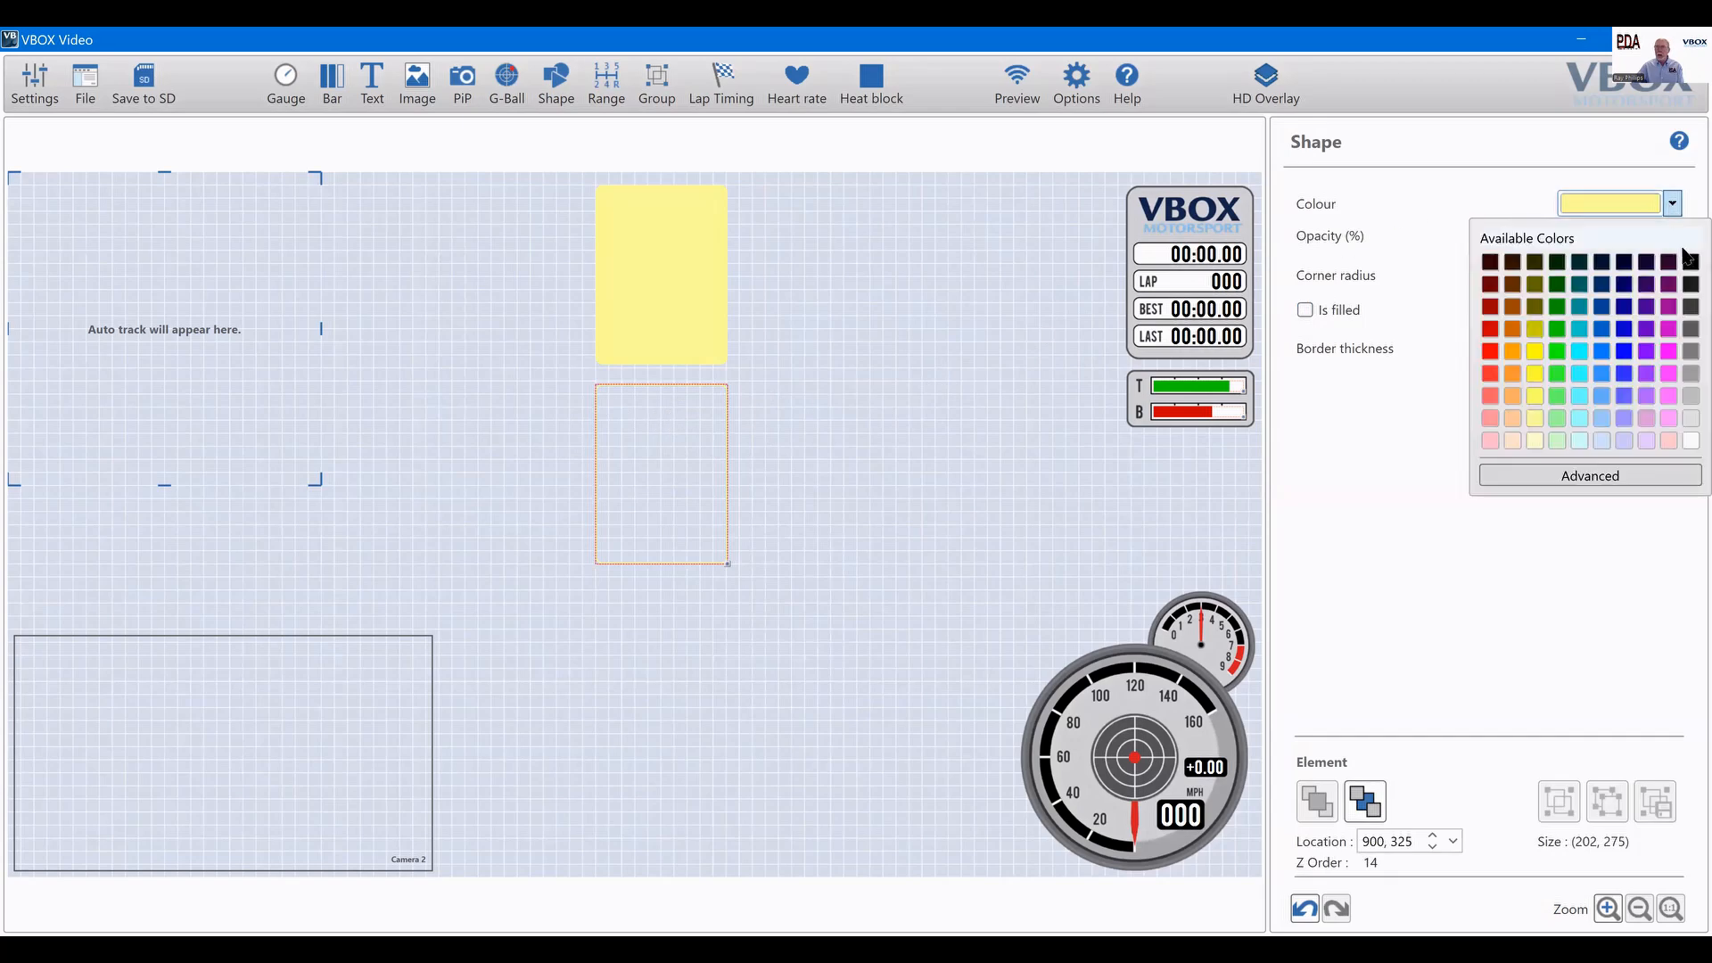
left_click(1688, 263)
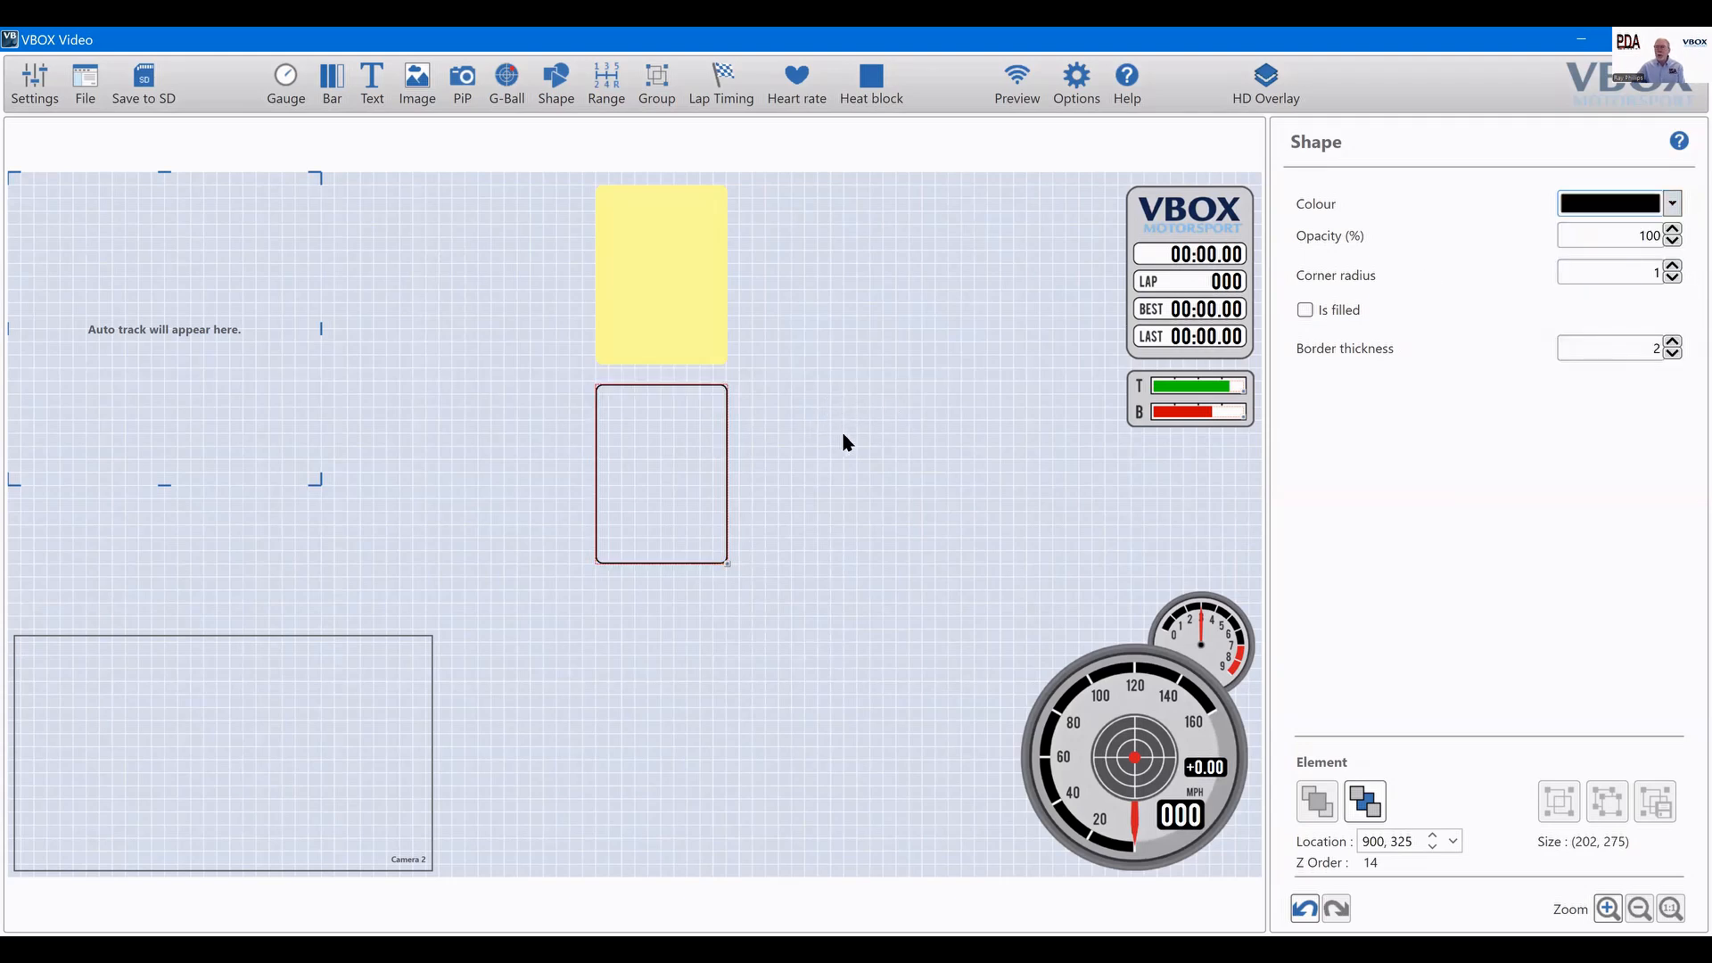
left_click(997, 413)
Set the border thickness of the black outline rectangle to 4.
left_click(713, 421)
left_click(1674, 342)
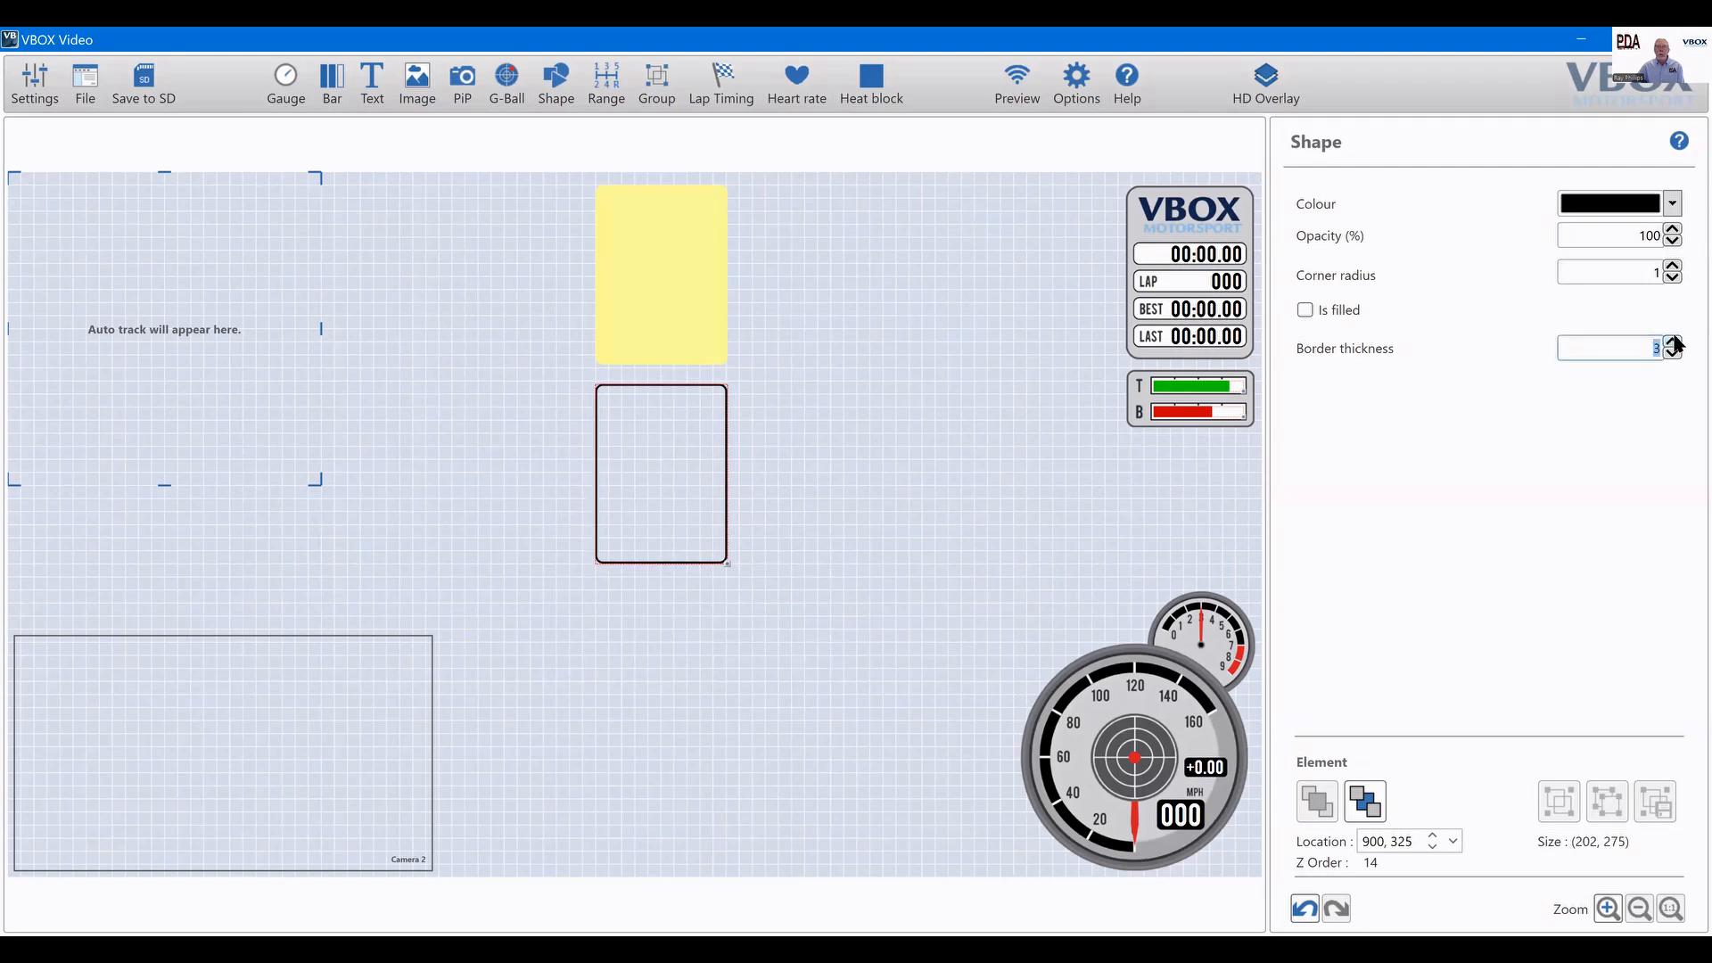
left_click(874, 344)
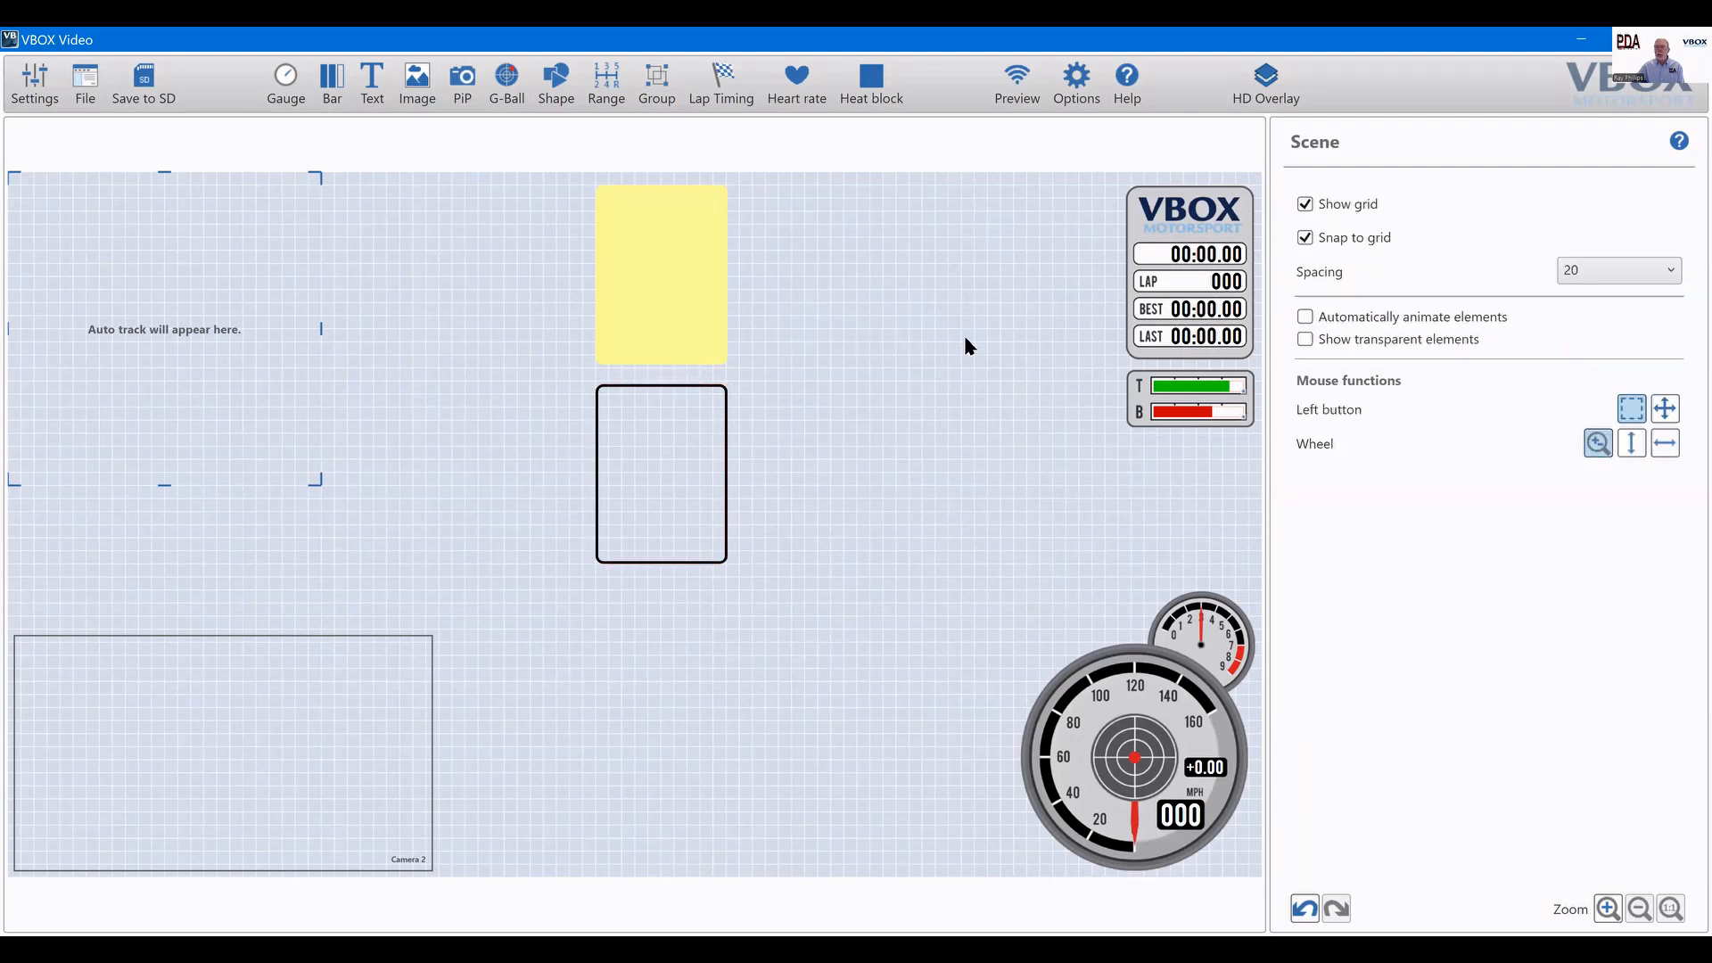
Move the black outline rectangle exactly over the yellow rectangle at location 900, 20.
left_click(685, 412)
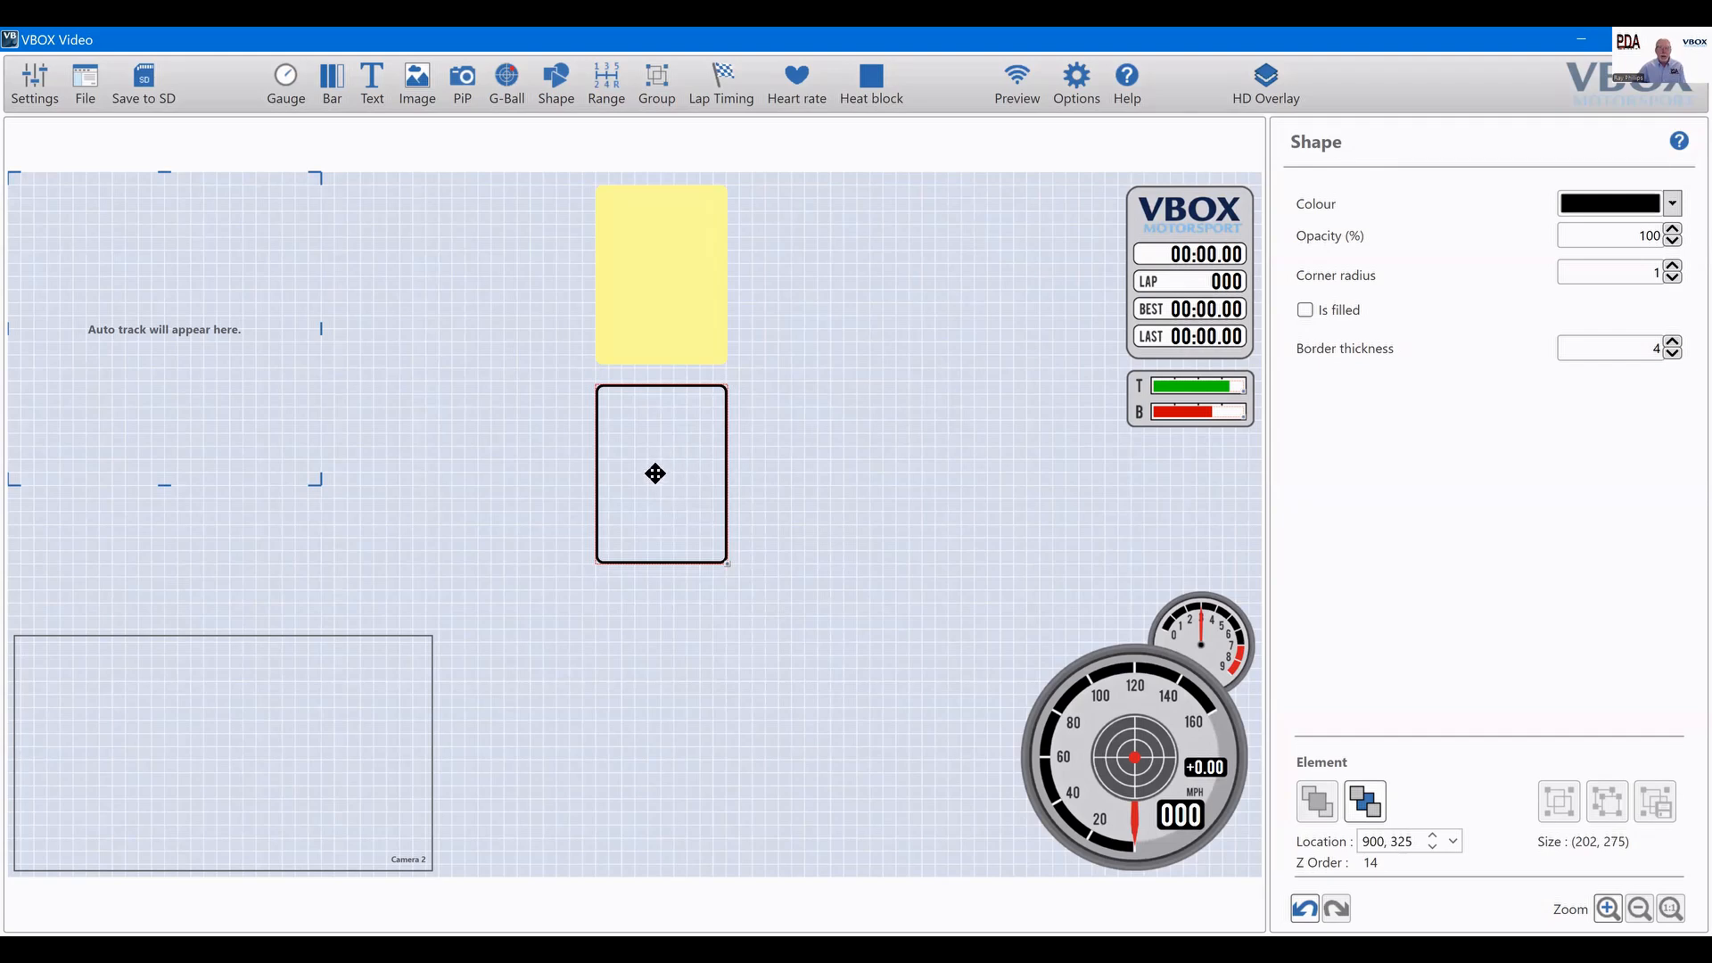
left_click_drag(654, 467, 654, 272)
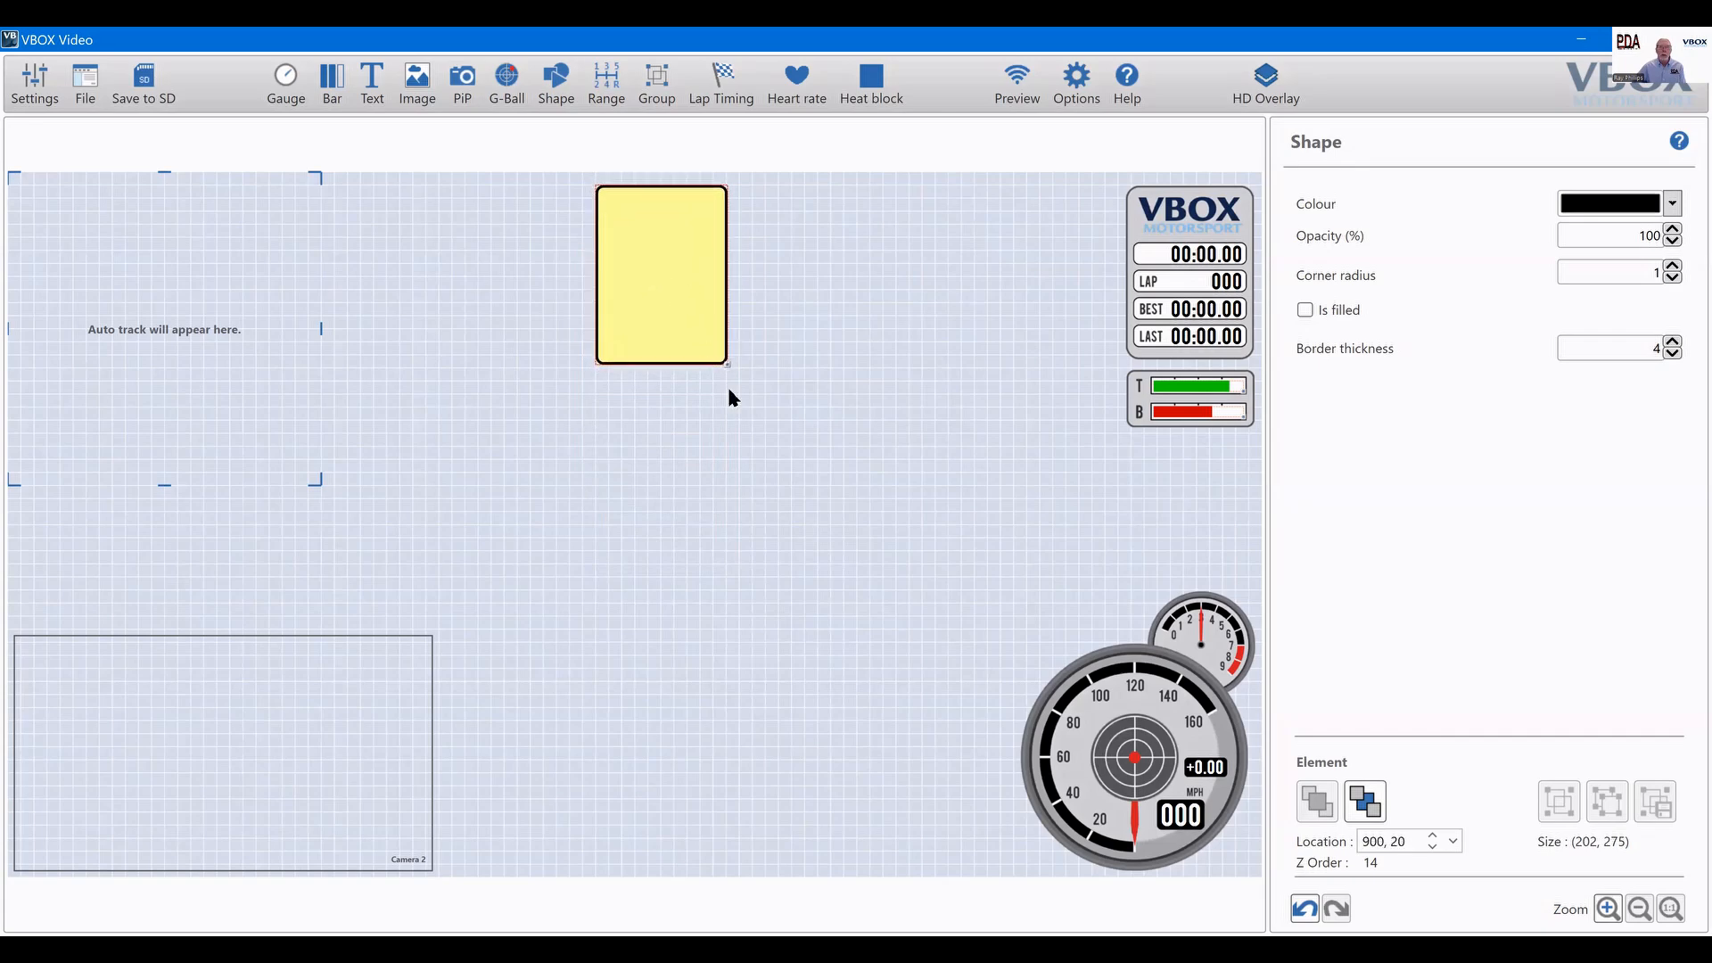
left_click(837, 431)
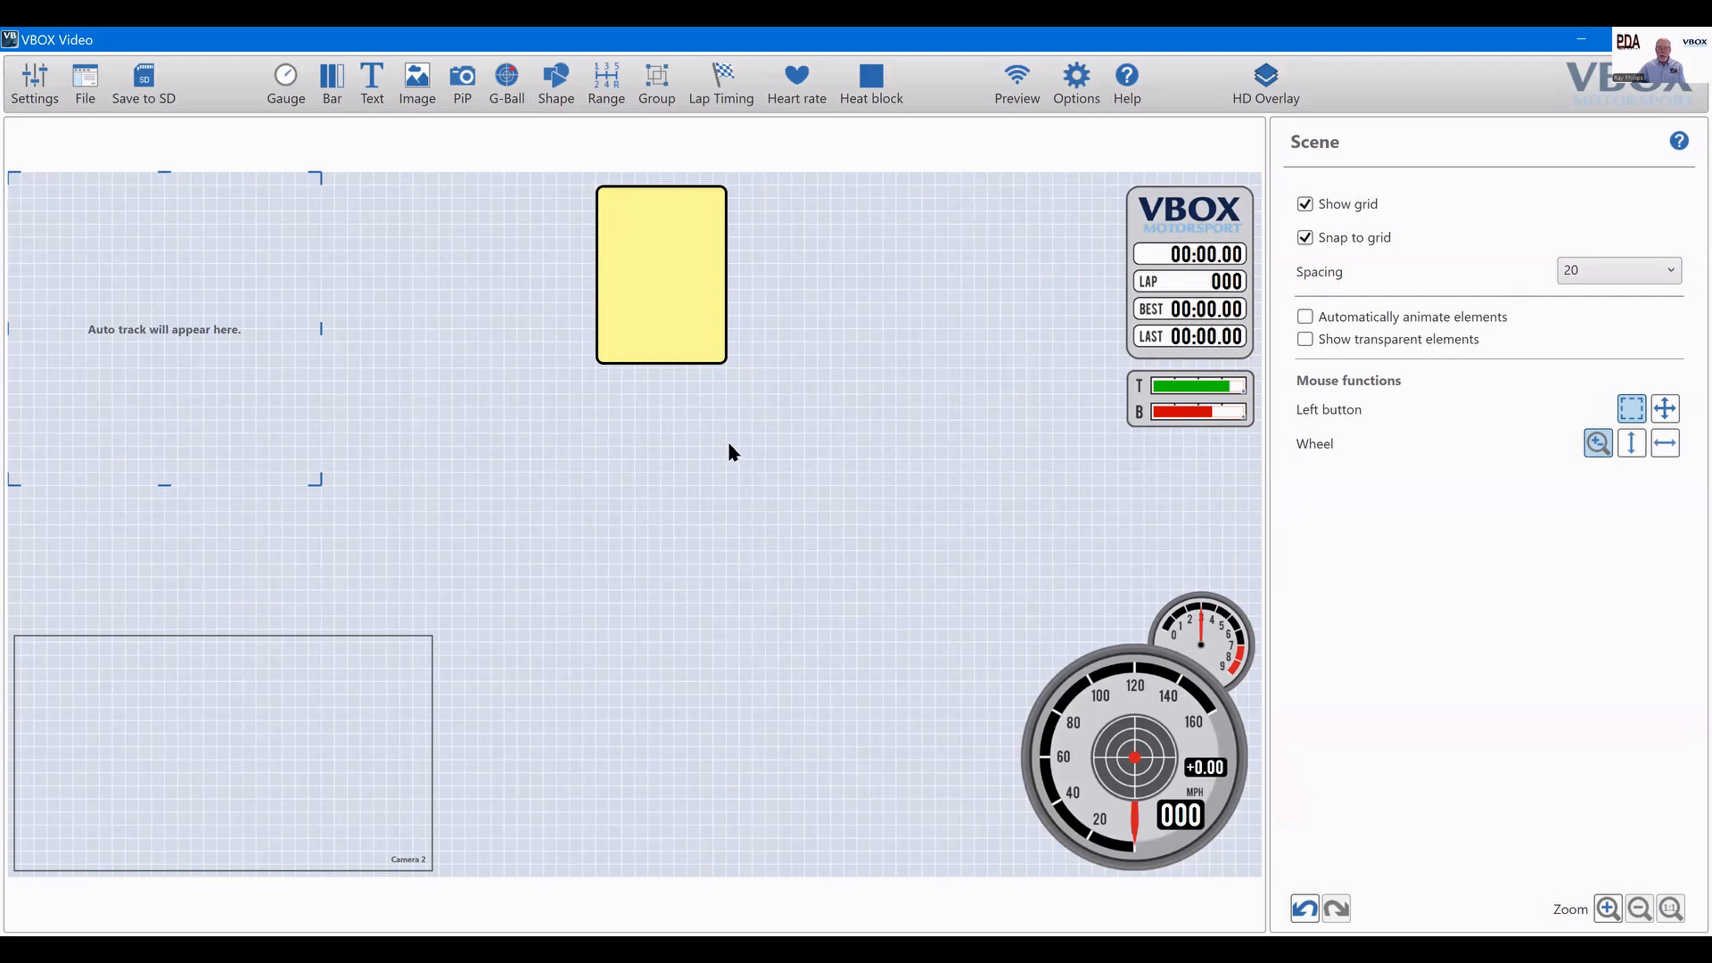
Select the yellow rectangle together with its black outline and combine them into one group.
scroll(822, 532, "up", 3)
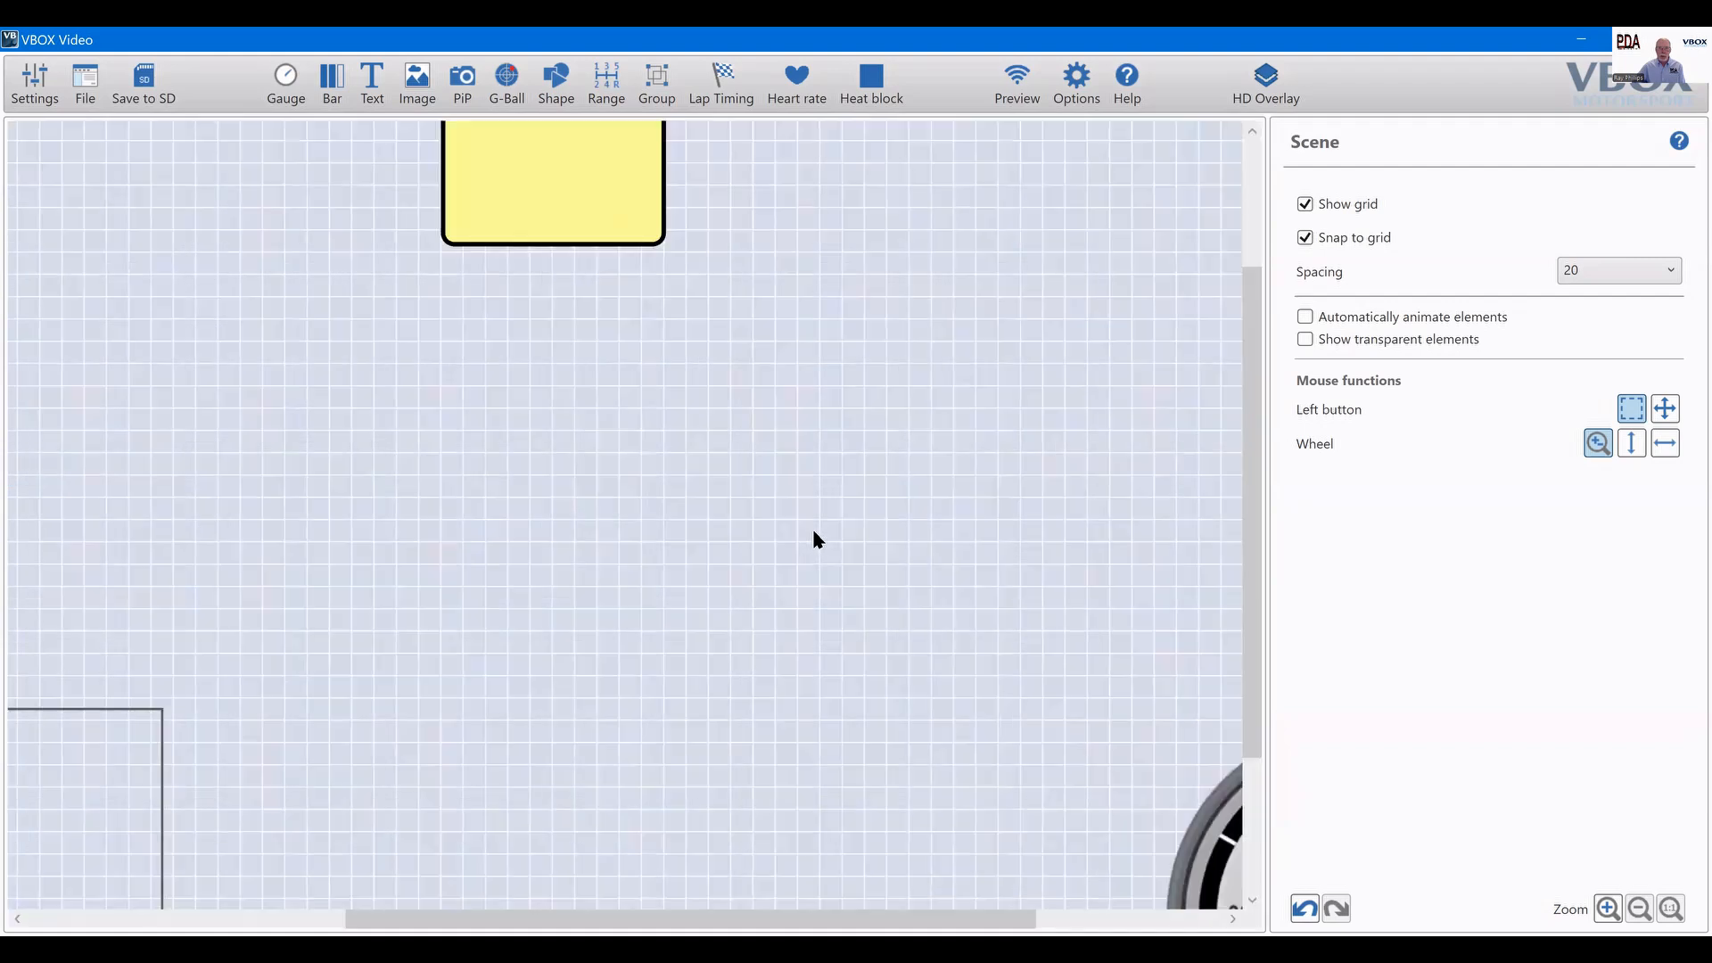
scroll(810, 532, "up", 1)
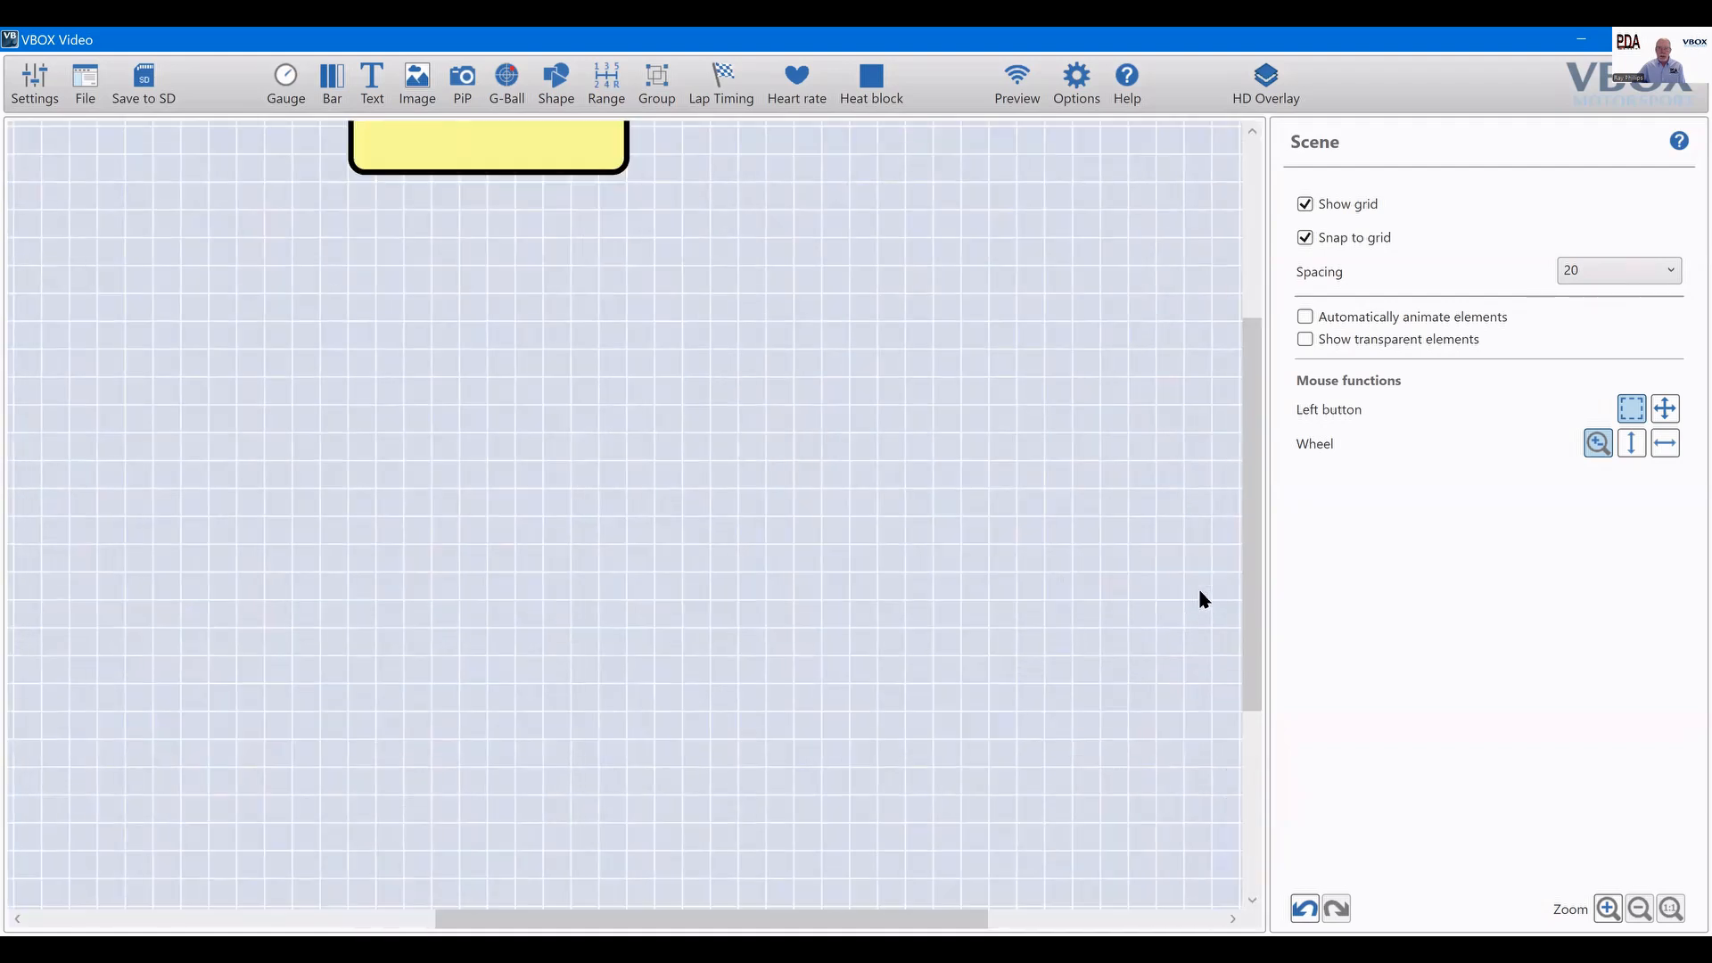
left_click_drag(1253, 535, 1236, 355)
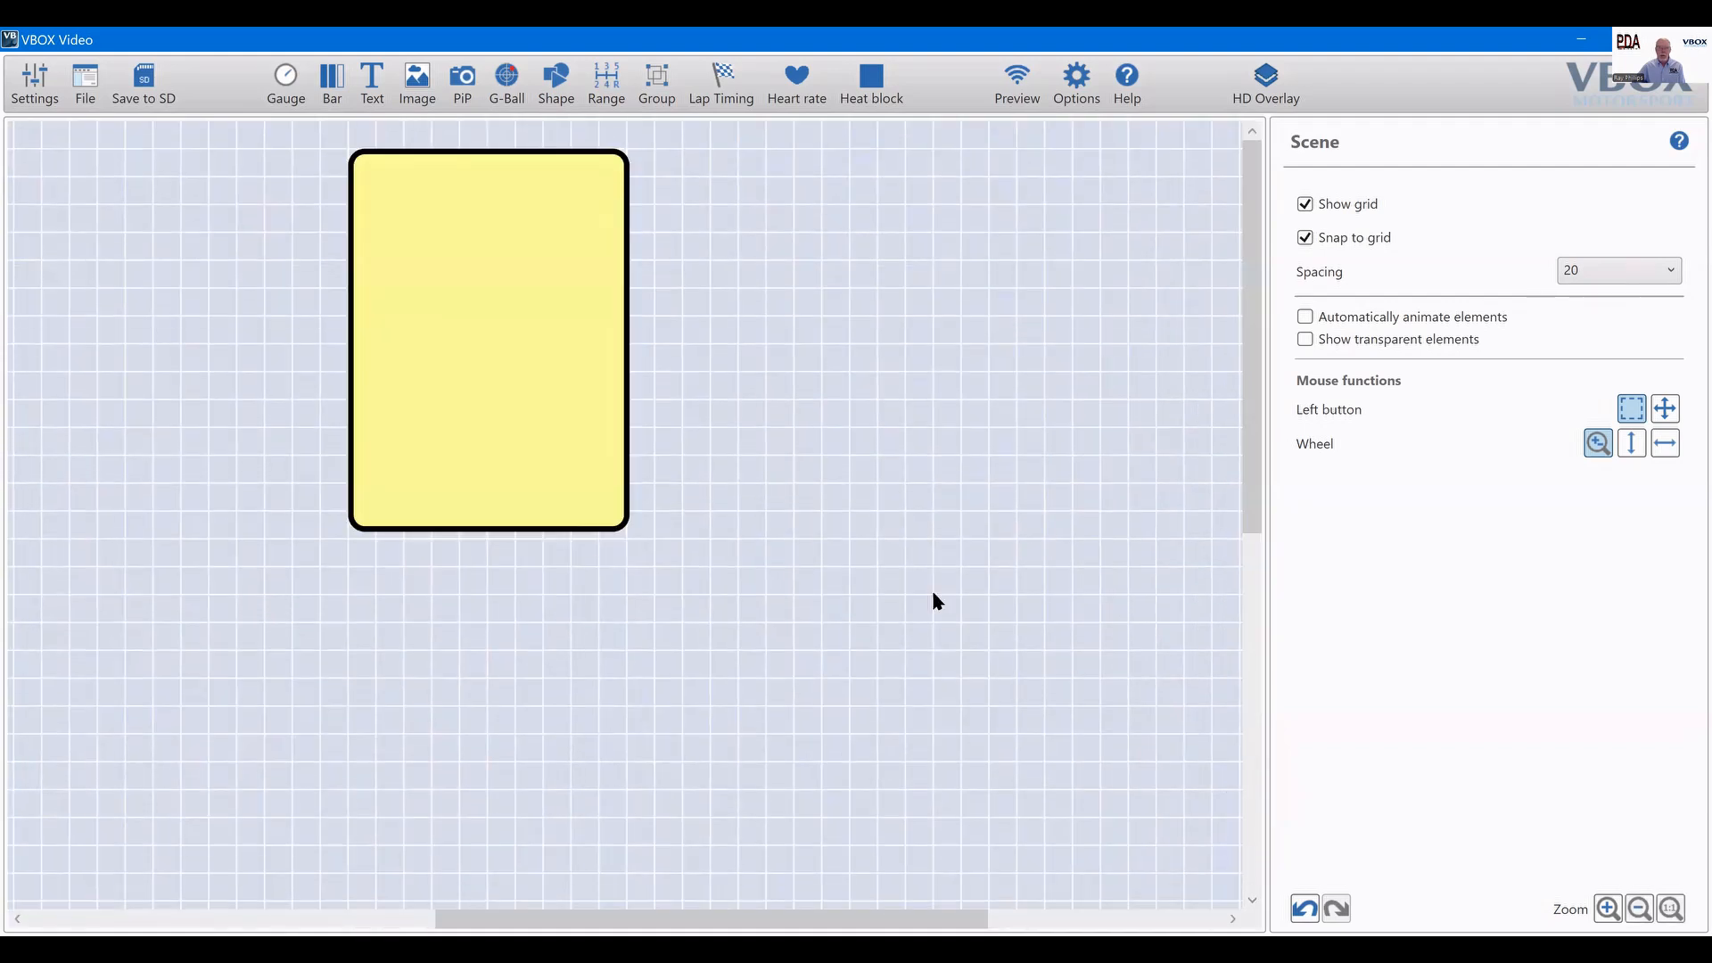
left_click_drag(711, 919, 696, 919)
left_click_drag(897, 919, 802, 920)
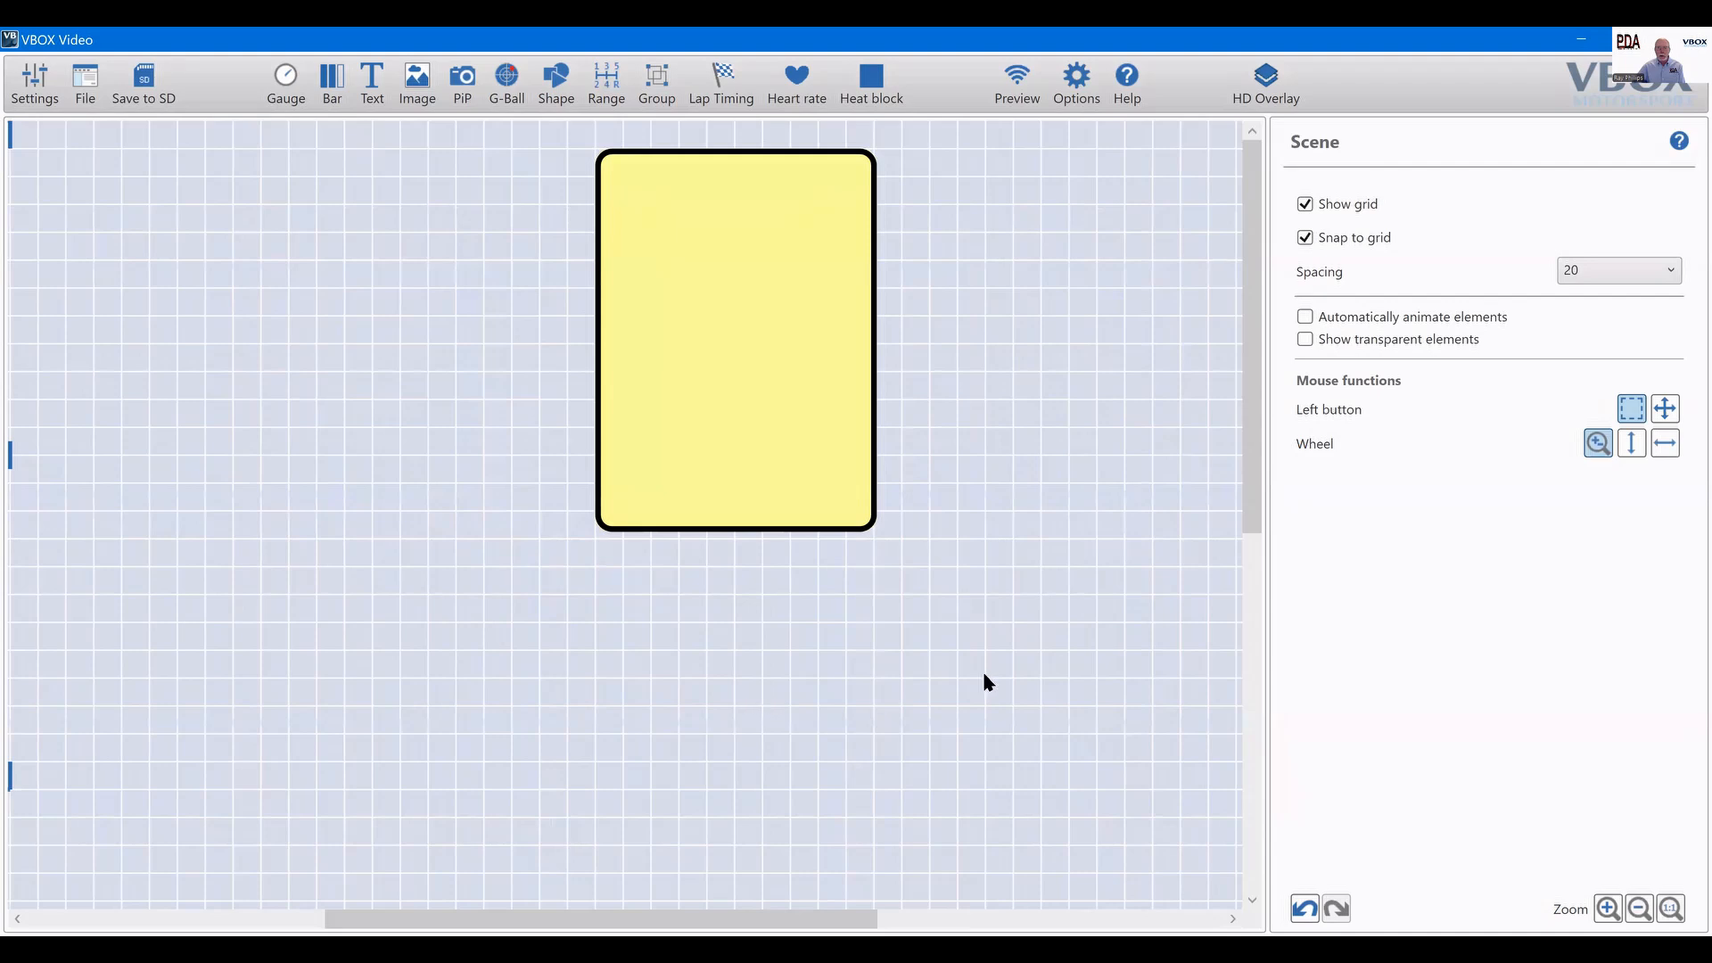
scroll(825, 709, "up", 1)
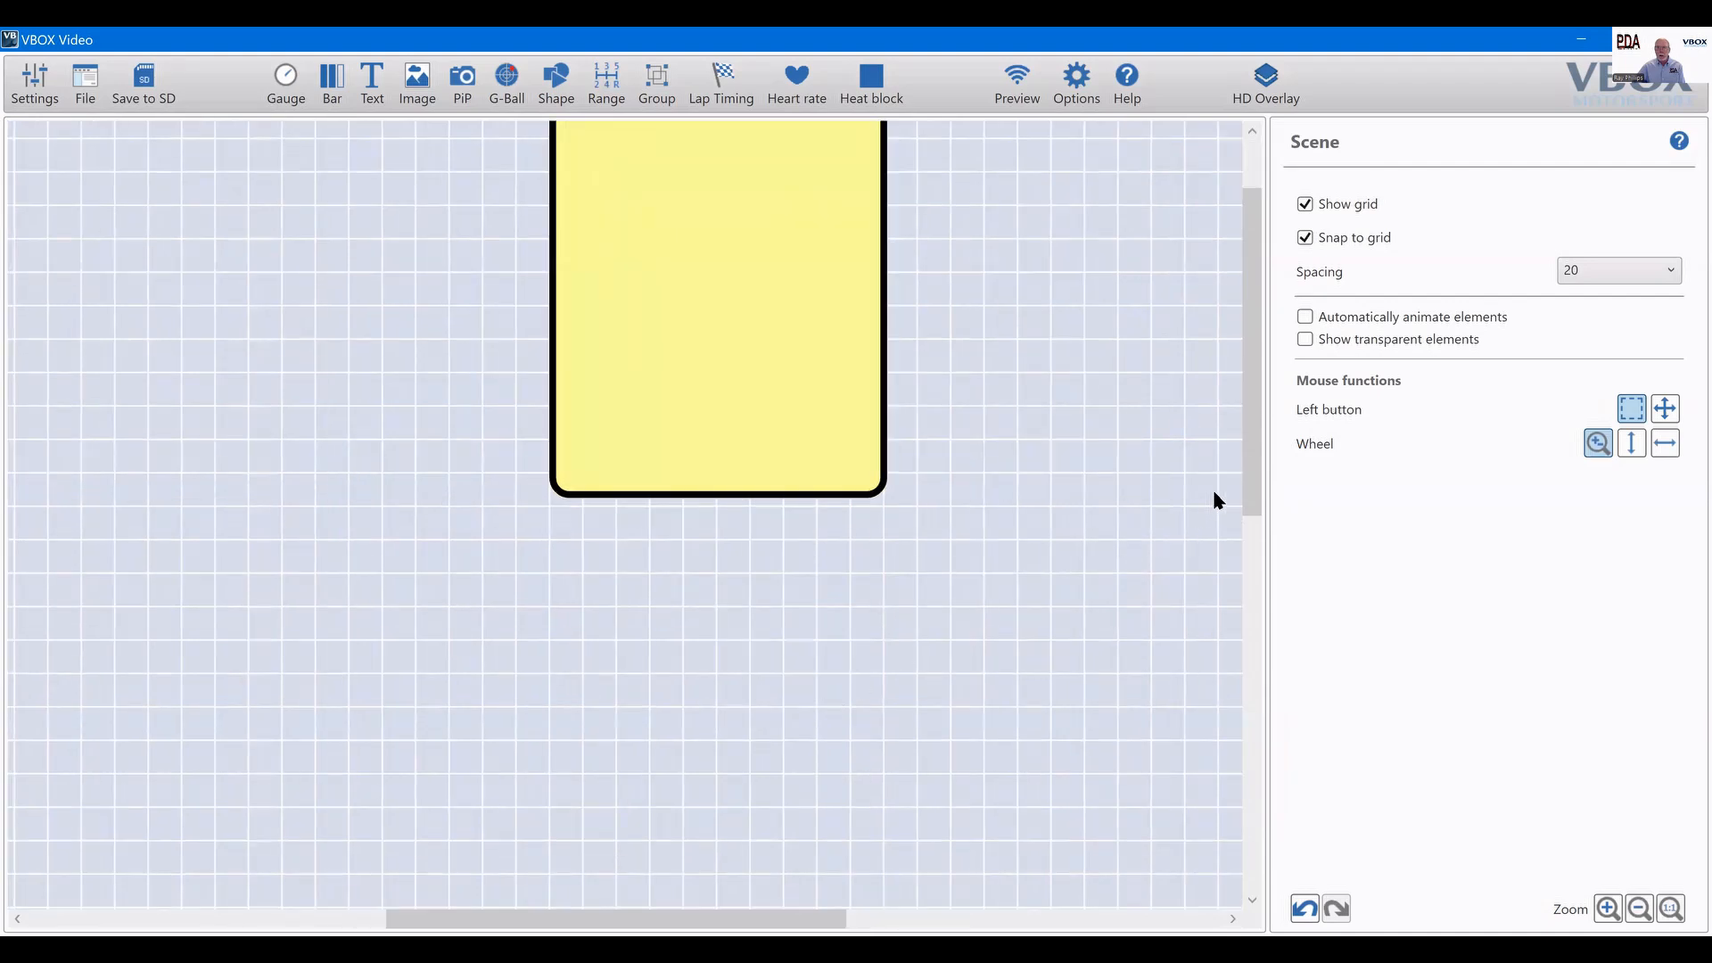
left_click_drag(1250, 485, 1244, 337)
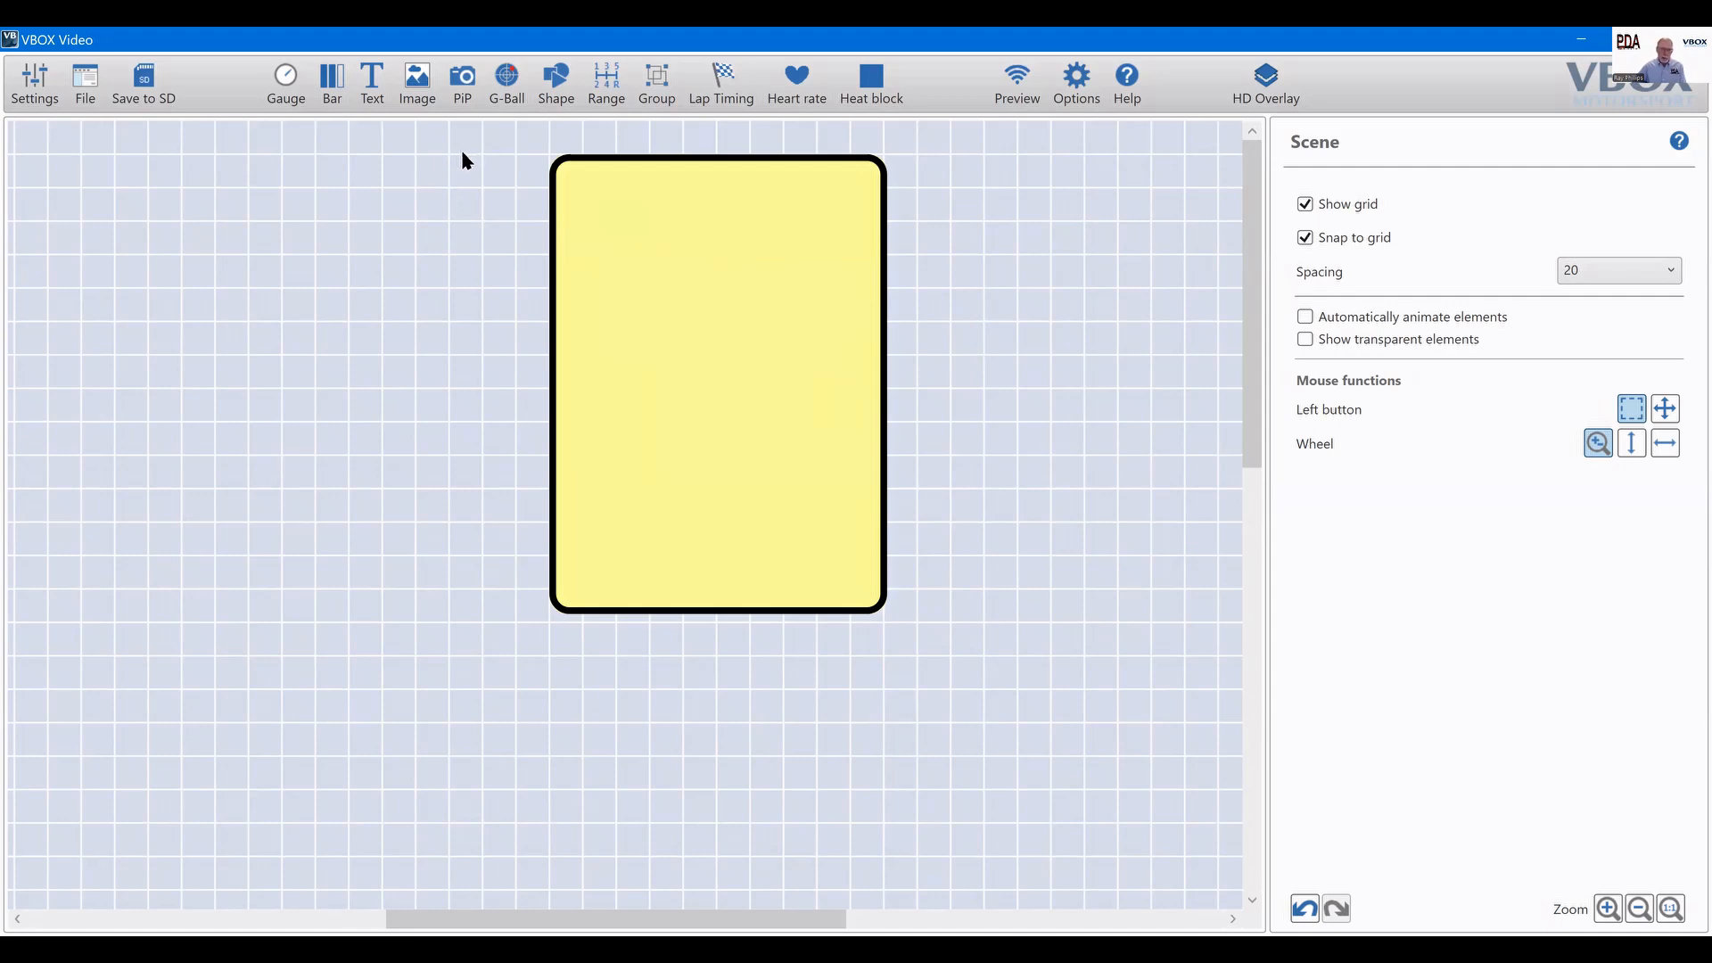
left_click_drag(403, 138, 991, 671)
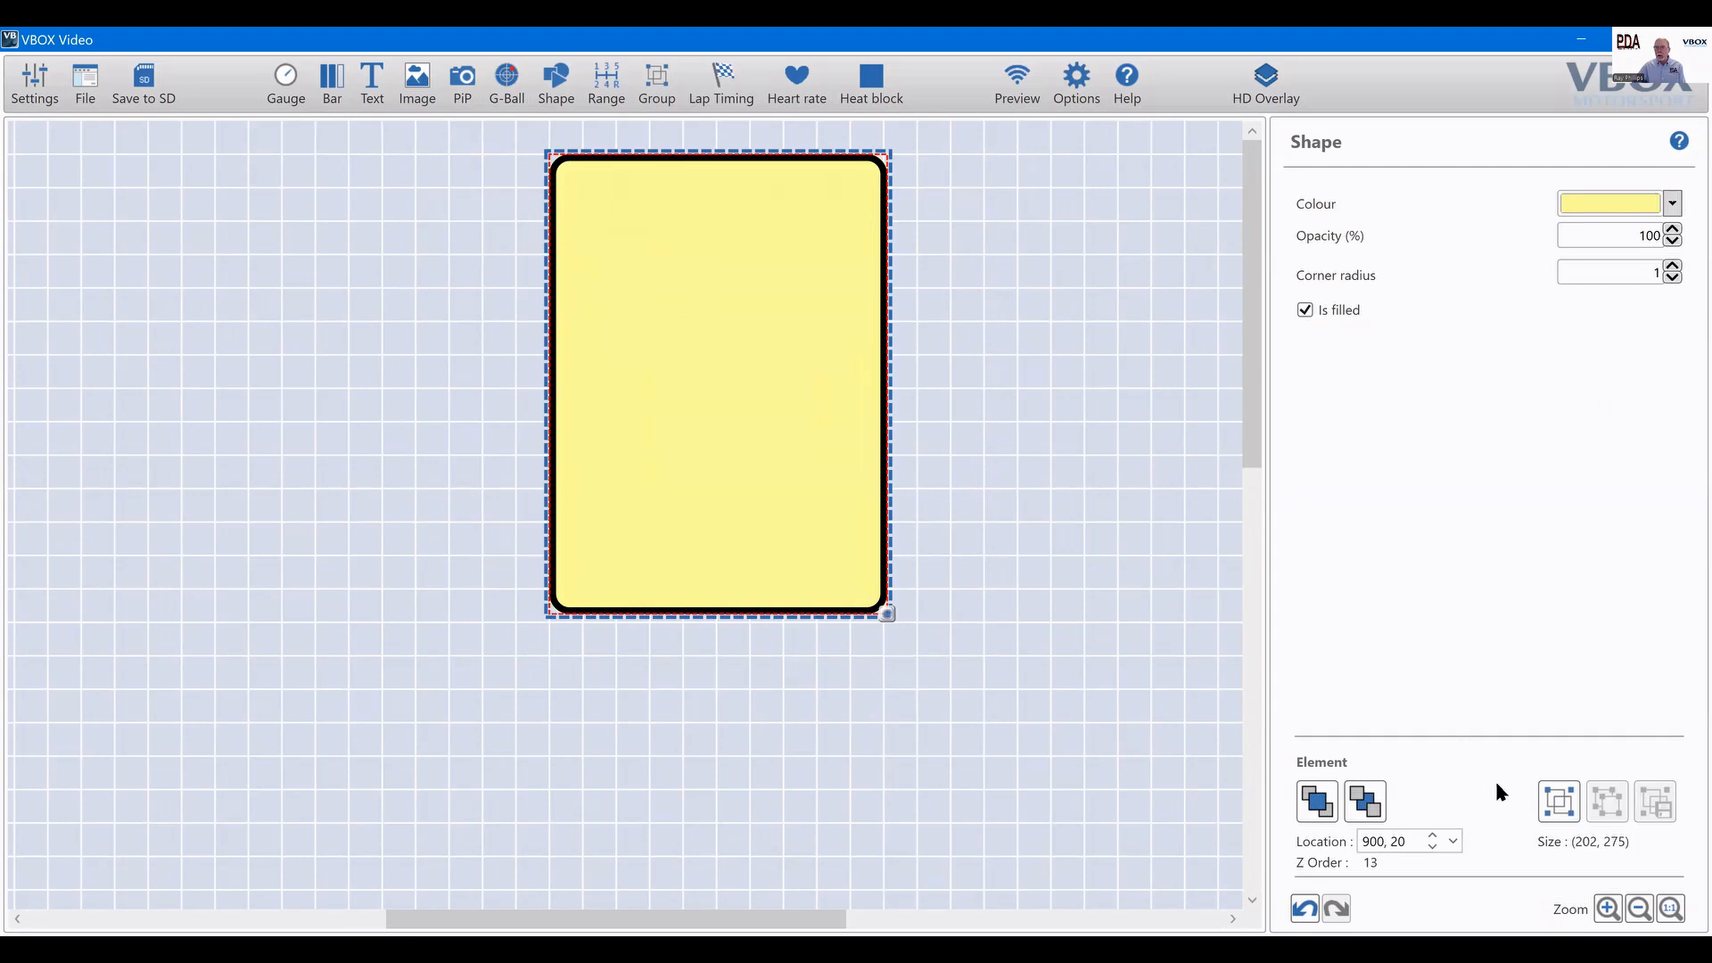
left_click(1561, 802)
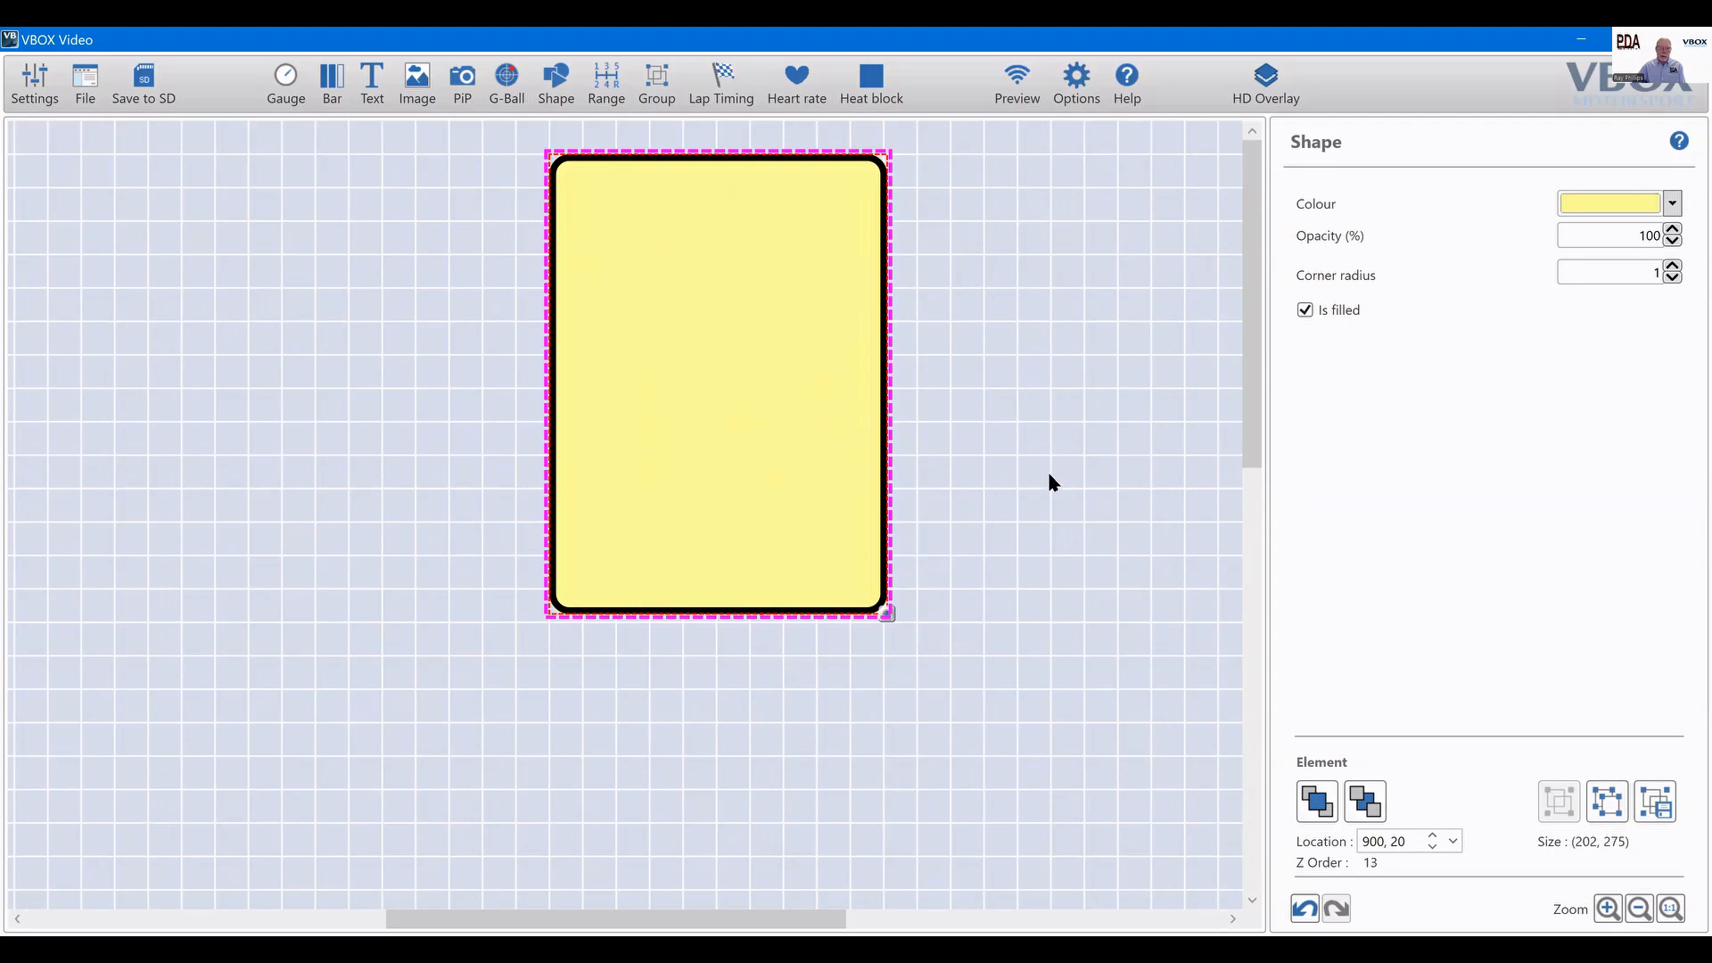
Move the grouped yellow panel and its black border down together to location 900, 45.
left_click(1072, 482)
left_click_drag(760, 393, 767, 445)
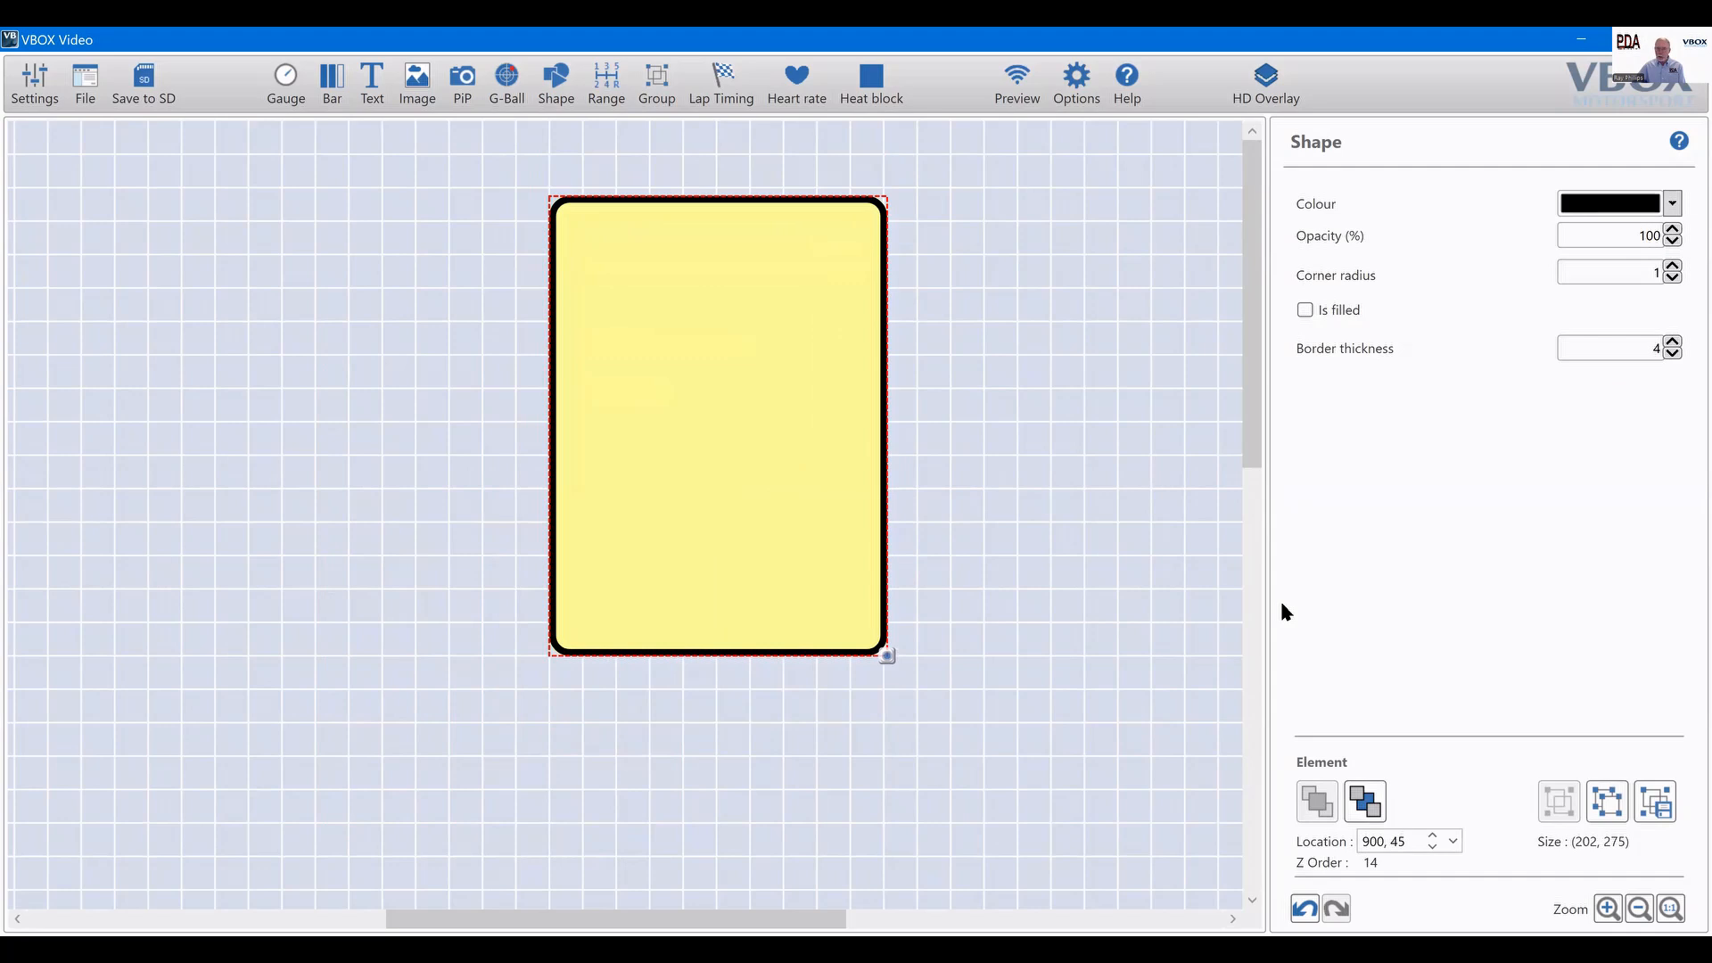
left_click(1019, 481)
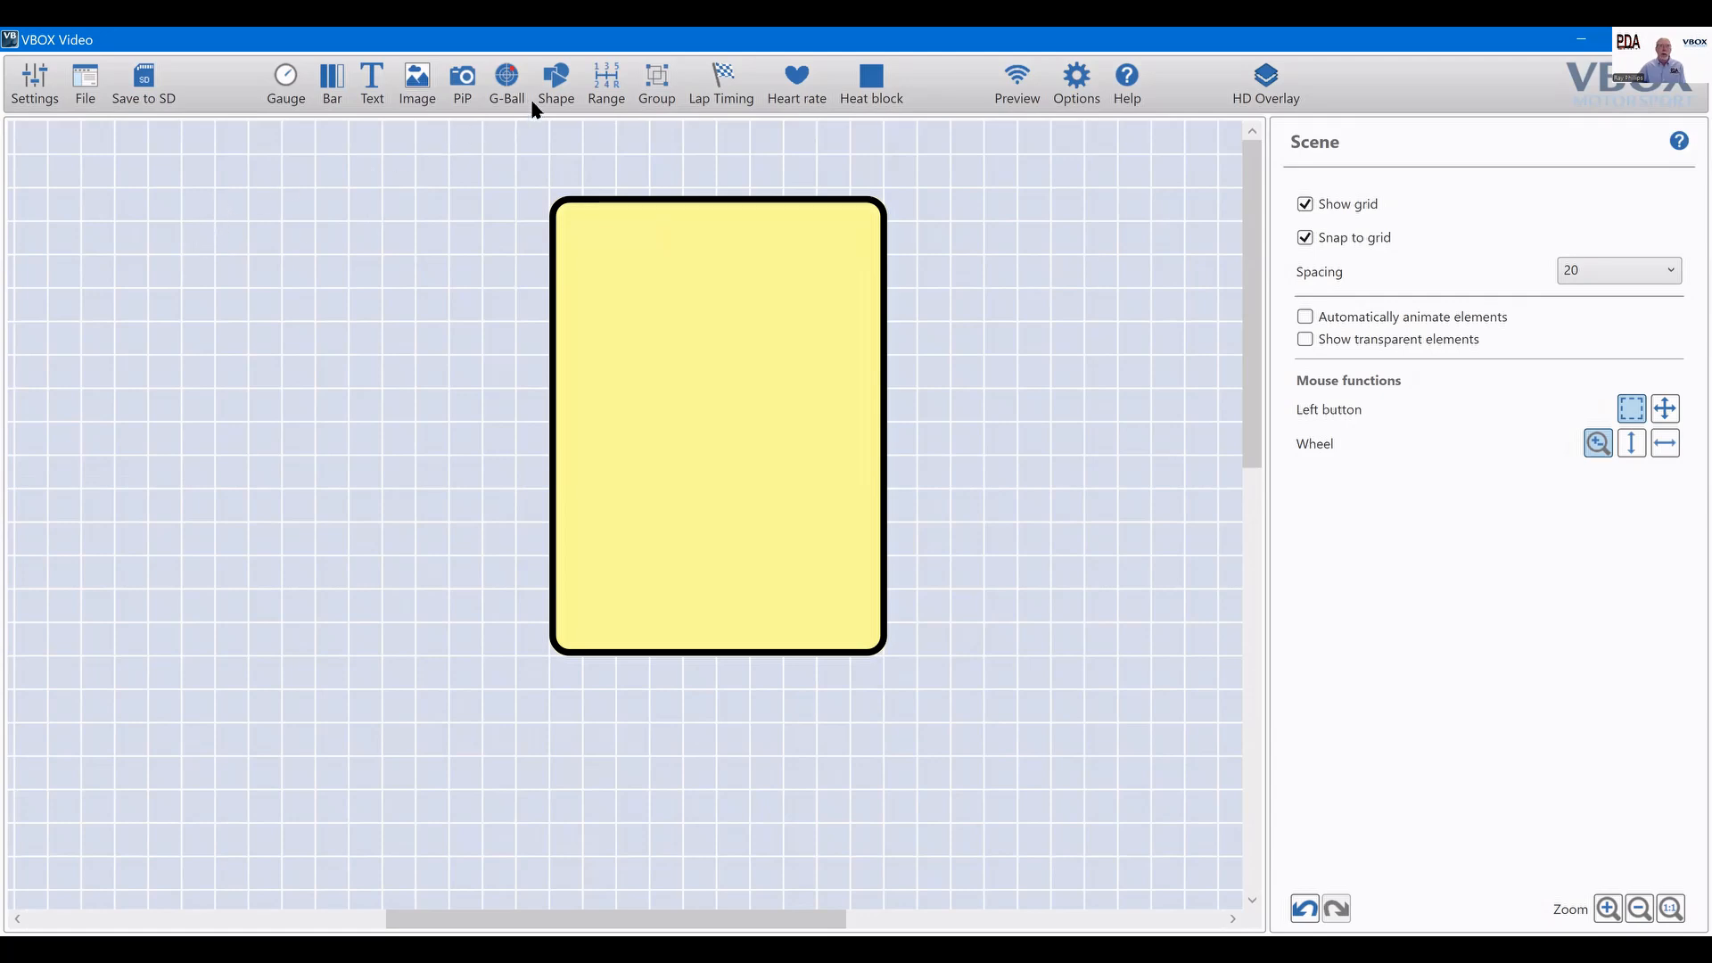
Add a rectangle shape beside the yellow panel at about 610, 50 and shrink it to a bar about 115 by 23.
left_click(557, 93)
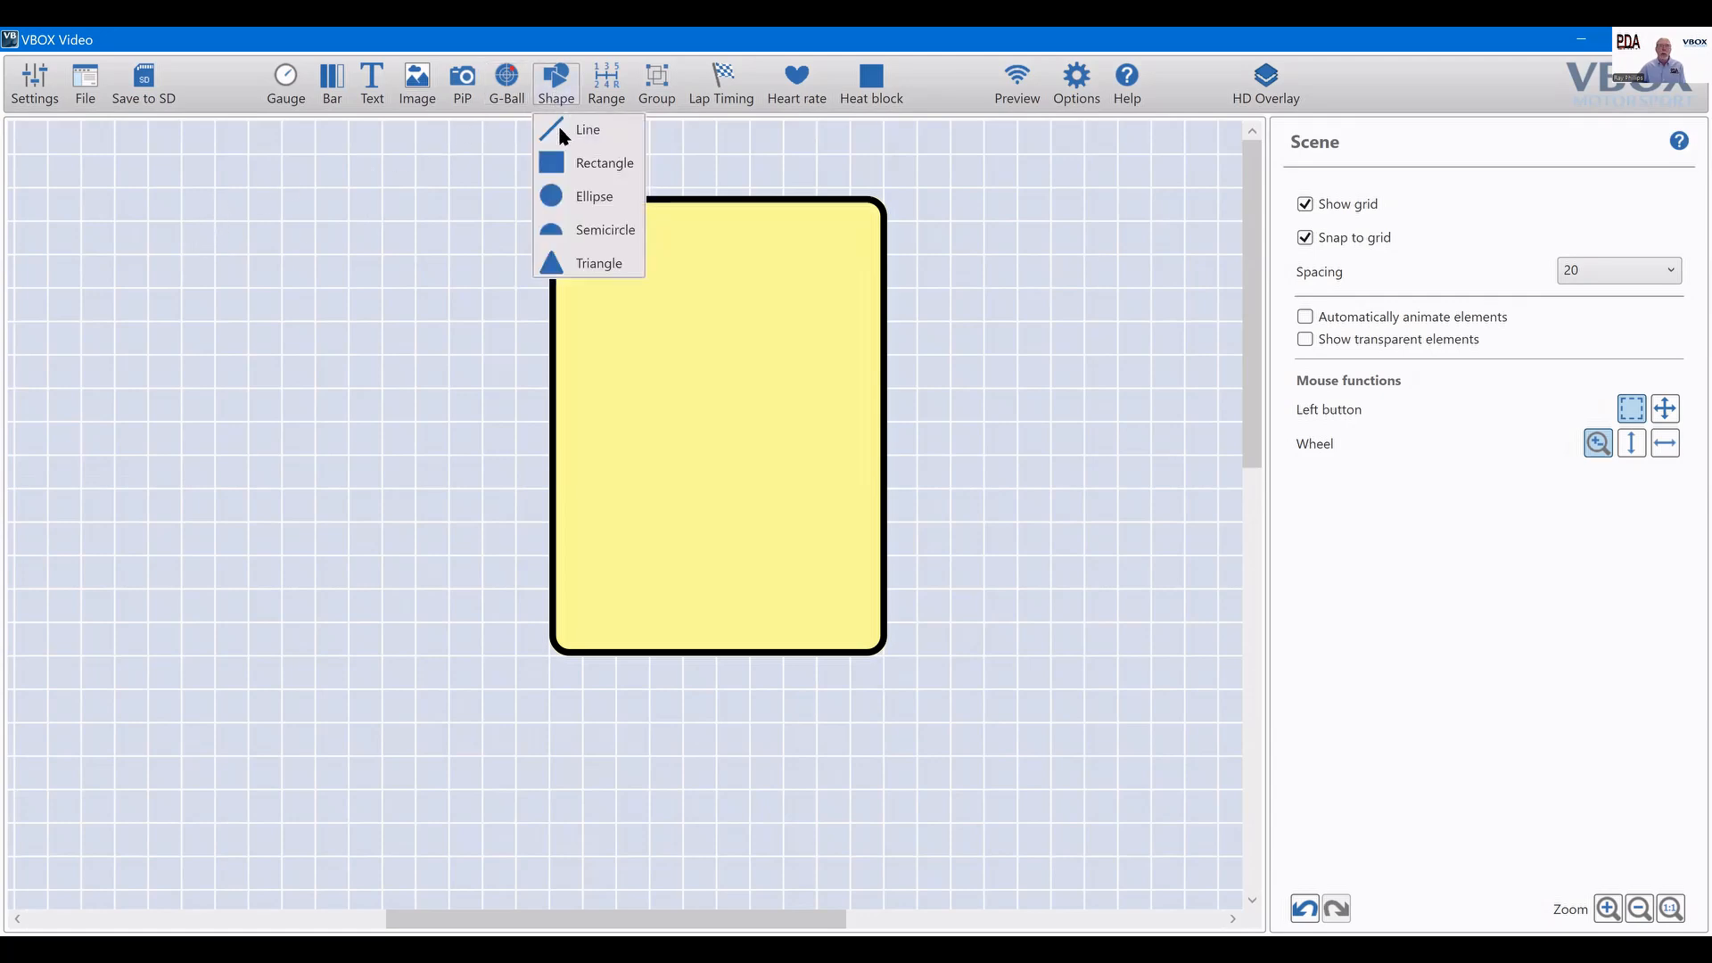
left_click(584, 170)
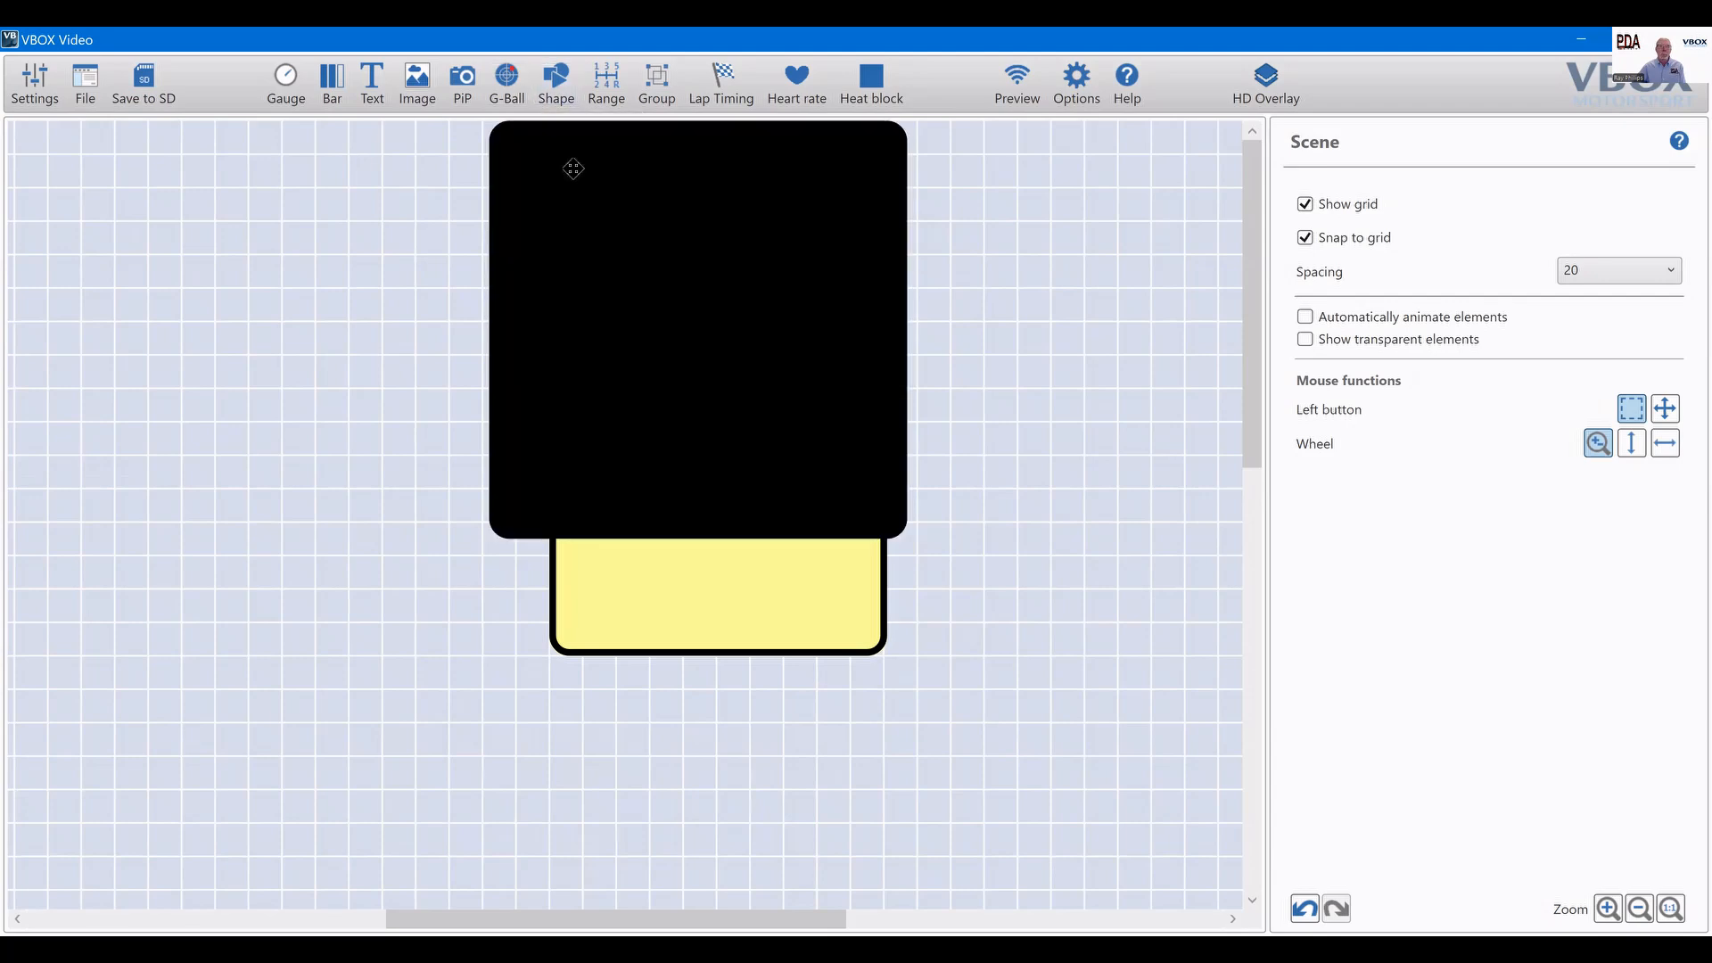
left_click(612, 276)
left_click_drag(611, 275, 189, 366)
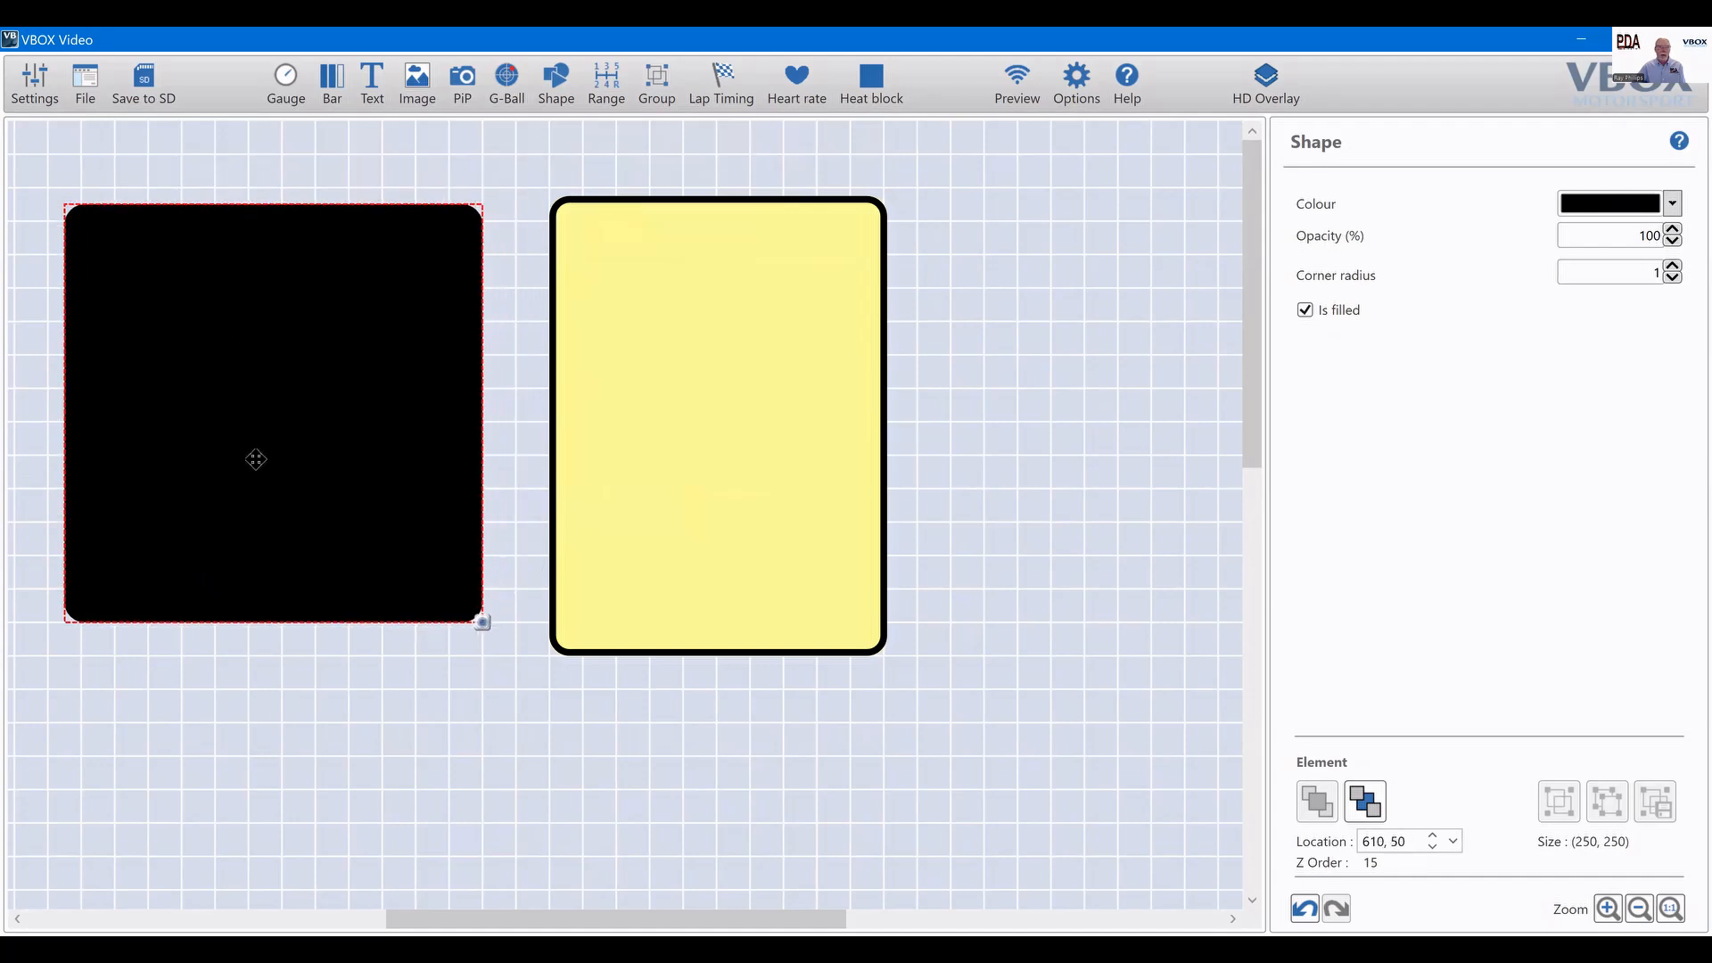
left_click_drag(478, 624, 253, 249)
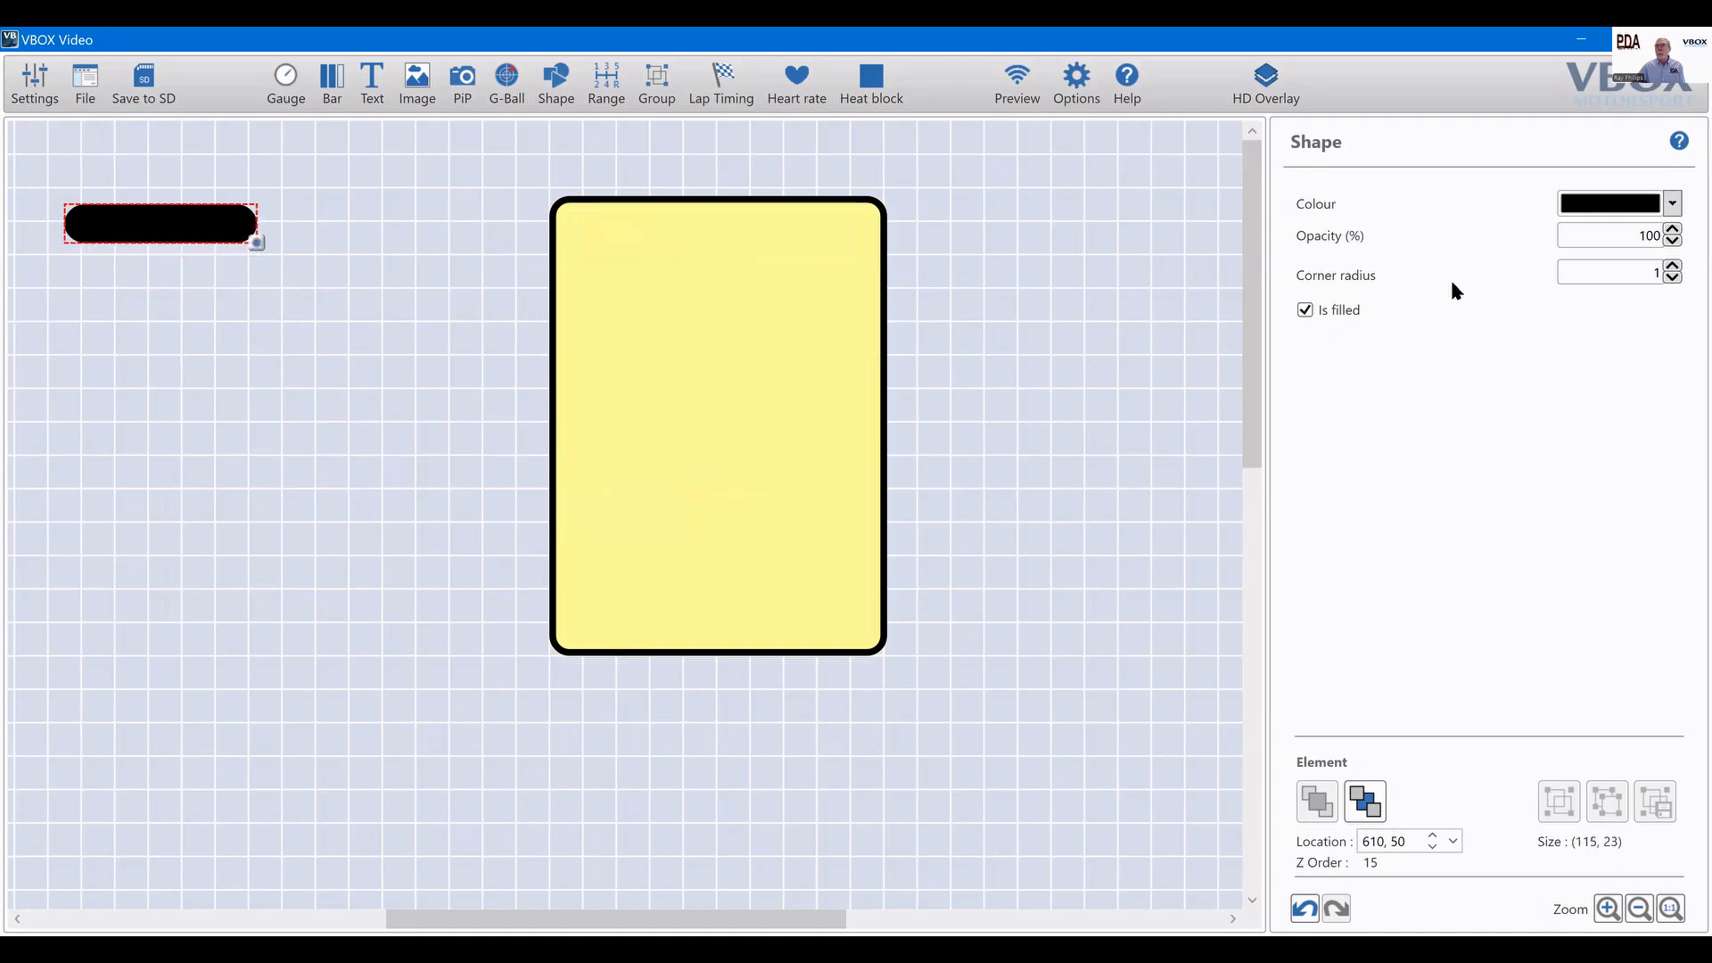
Colour the small bar light grey and place it across the upper part of the yellow panel, about 166 by 27 in size.
left_click(1674, 207)
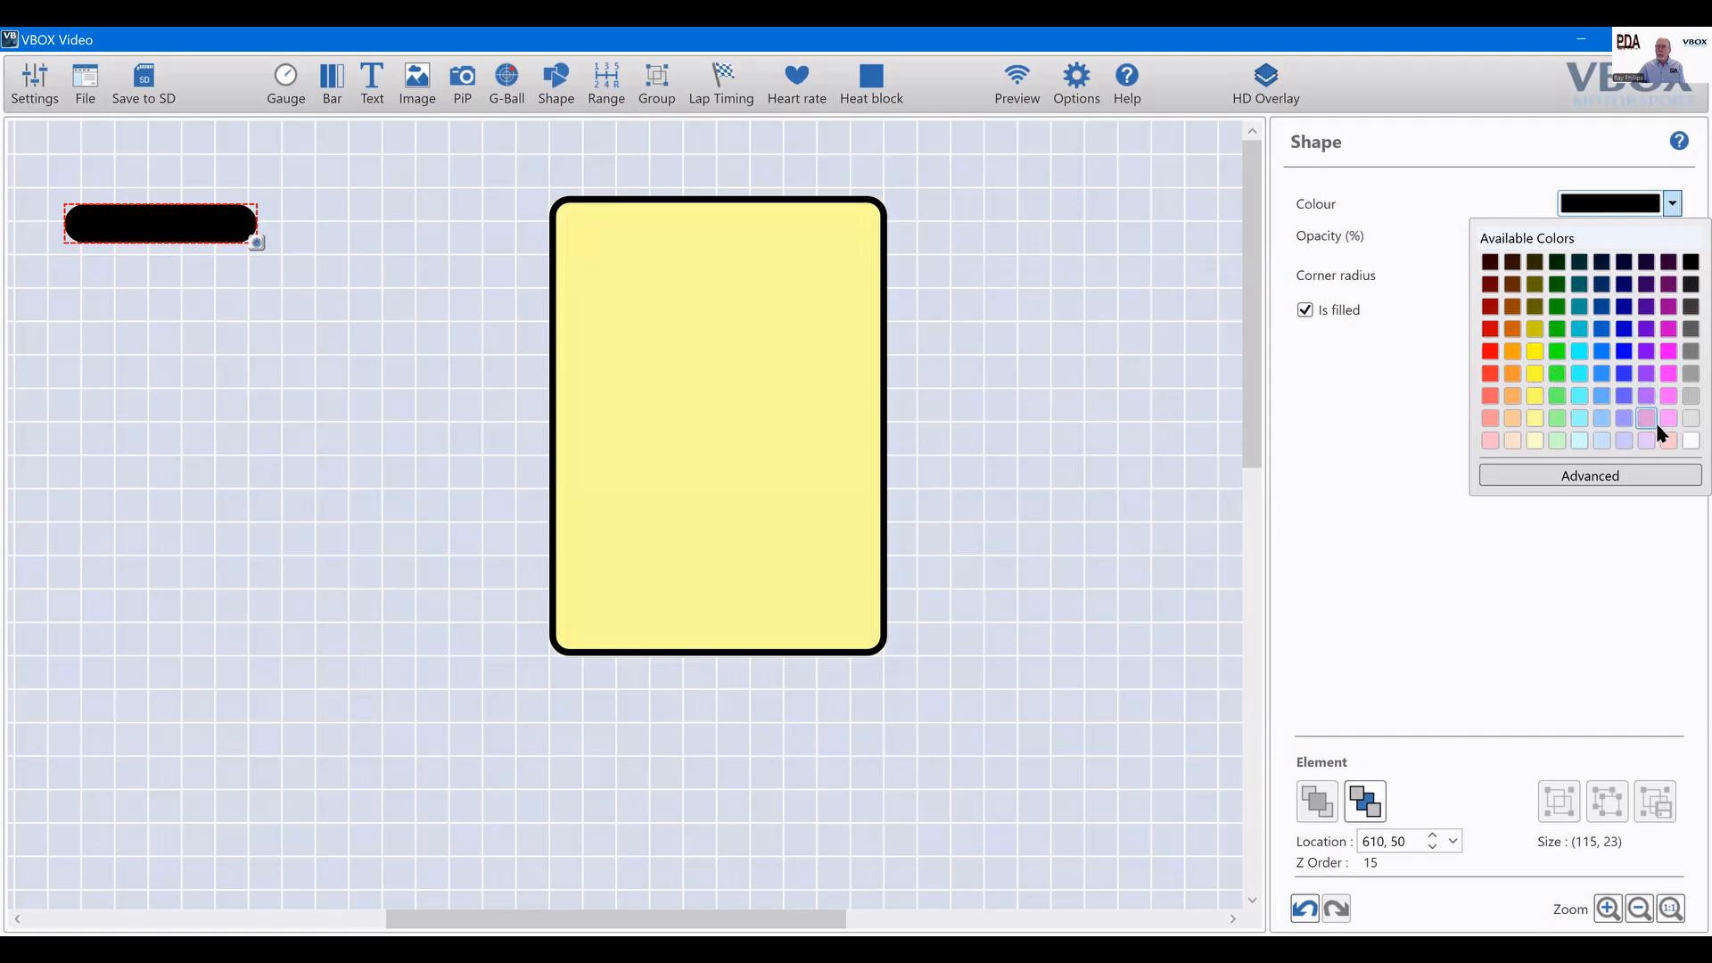
left_click(1691, 418)
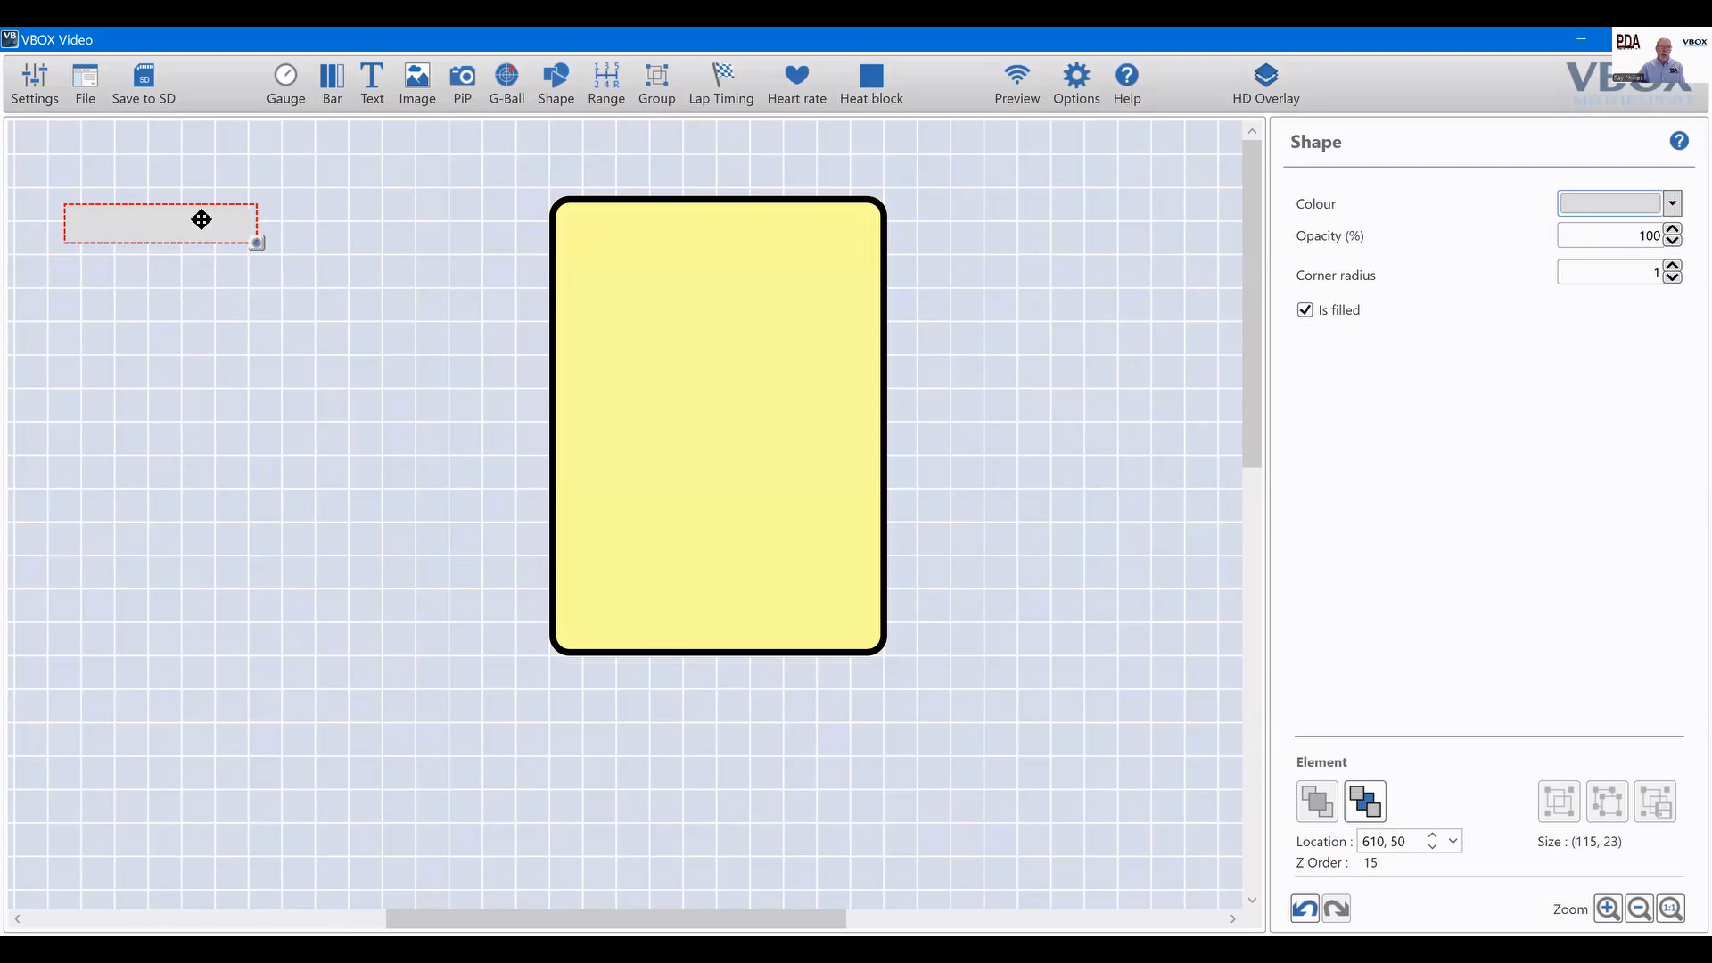
left_click_drag(184, 225, 863, 332)
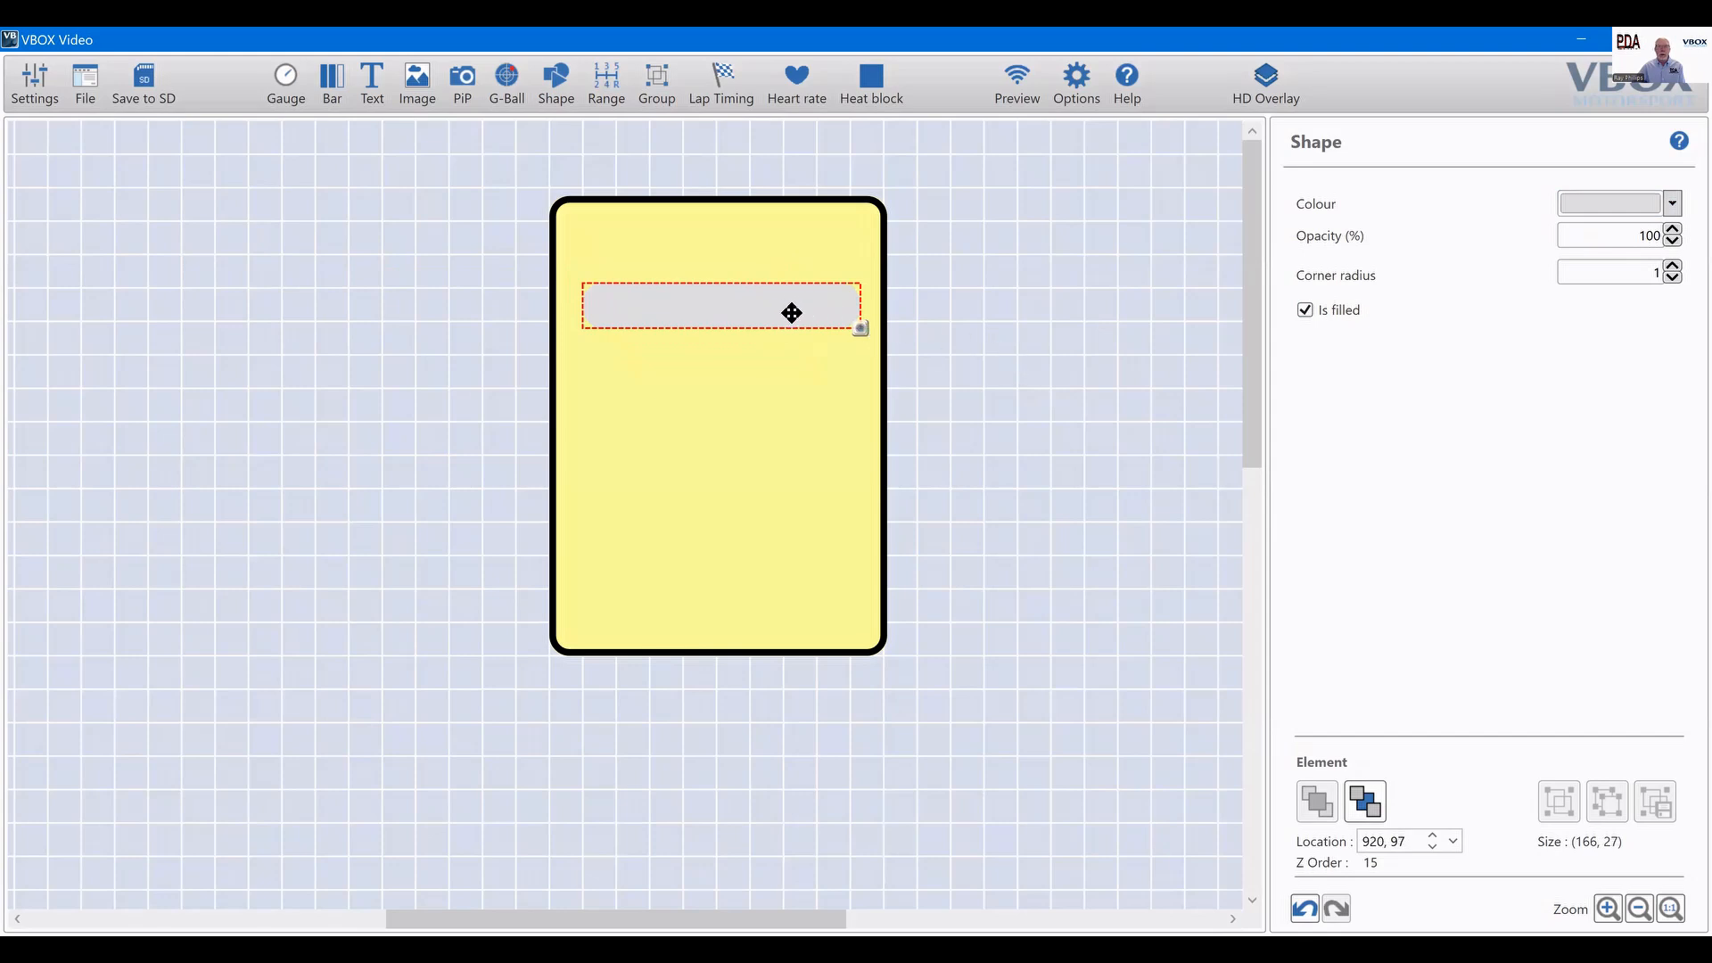
Nudge the grey bar to location 914, 100 on the yellow panel.
key("Left")
key("Left")
key("Left")
key("Left")
key("Left")
key("Left")
key("Down")
key("Down")
key("Down")
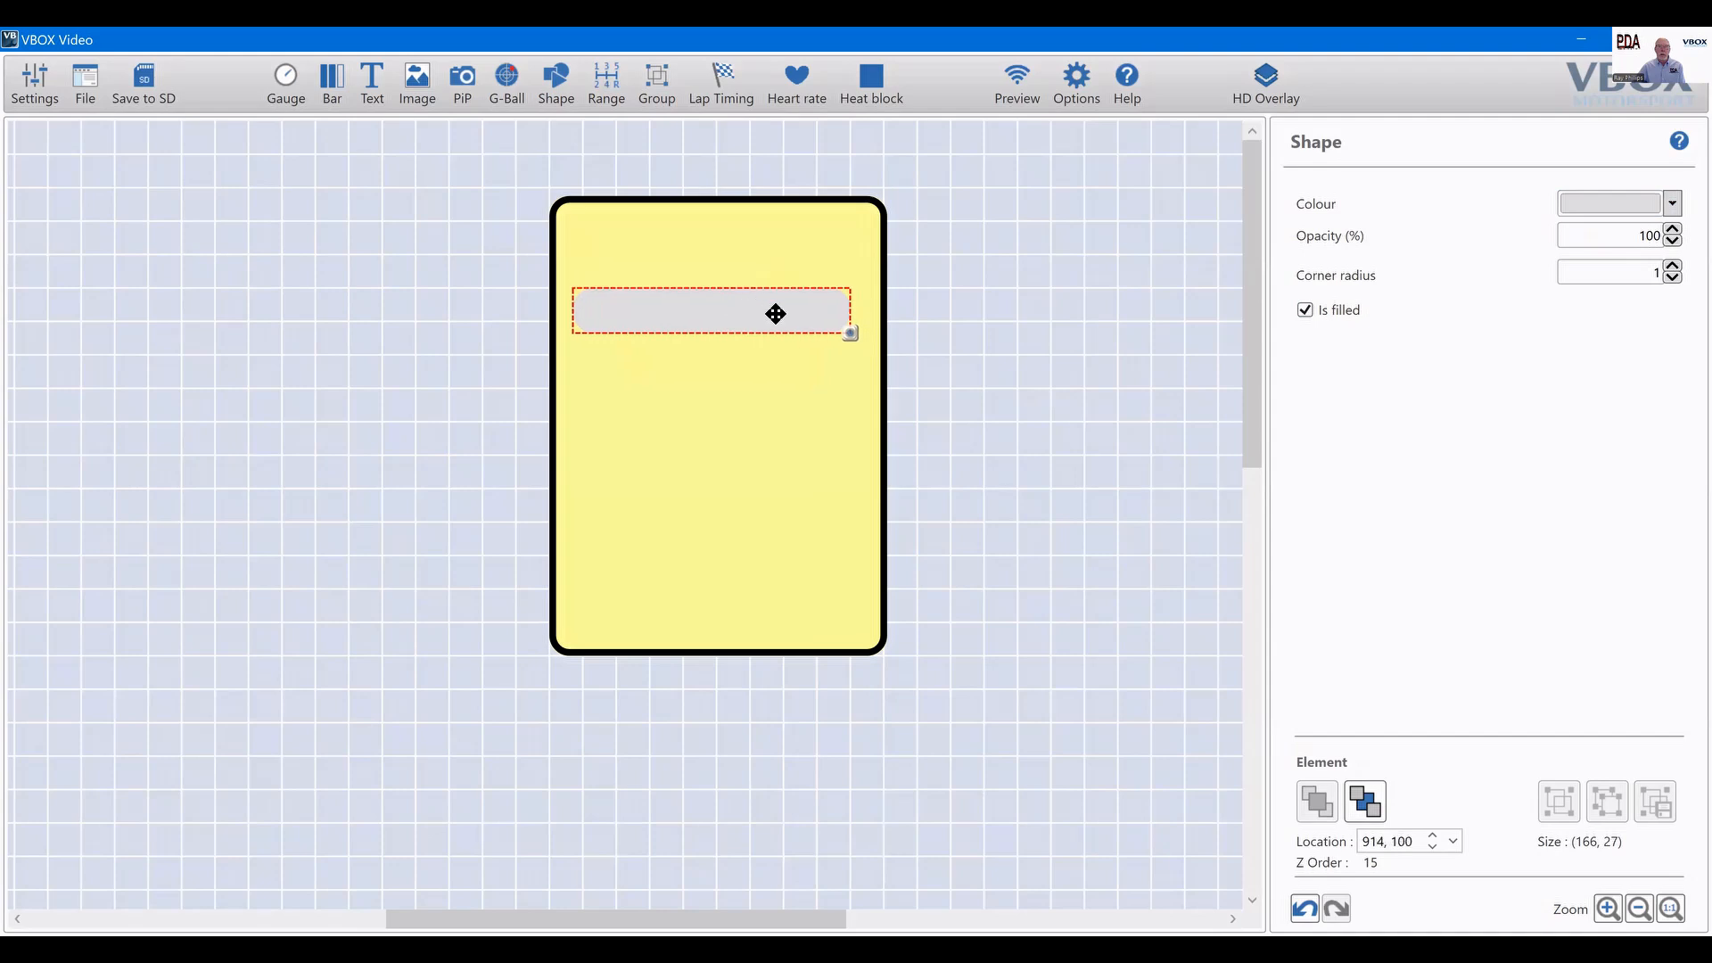
Enlarge the grey bar on the yellow panel to about 172 by 34.
left_click_drag(849, 332, 861, 330)
left_click(1090, 334)
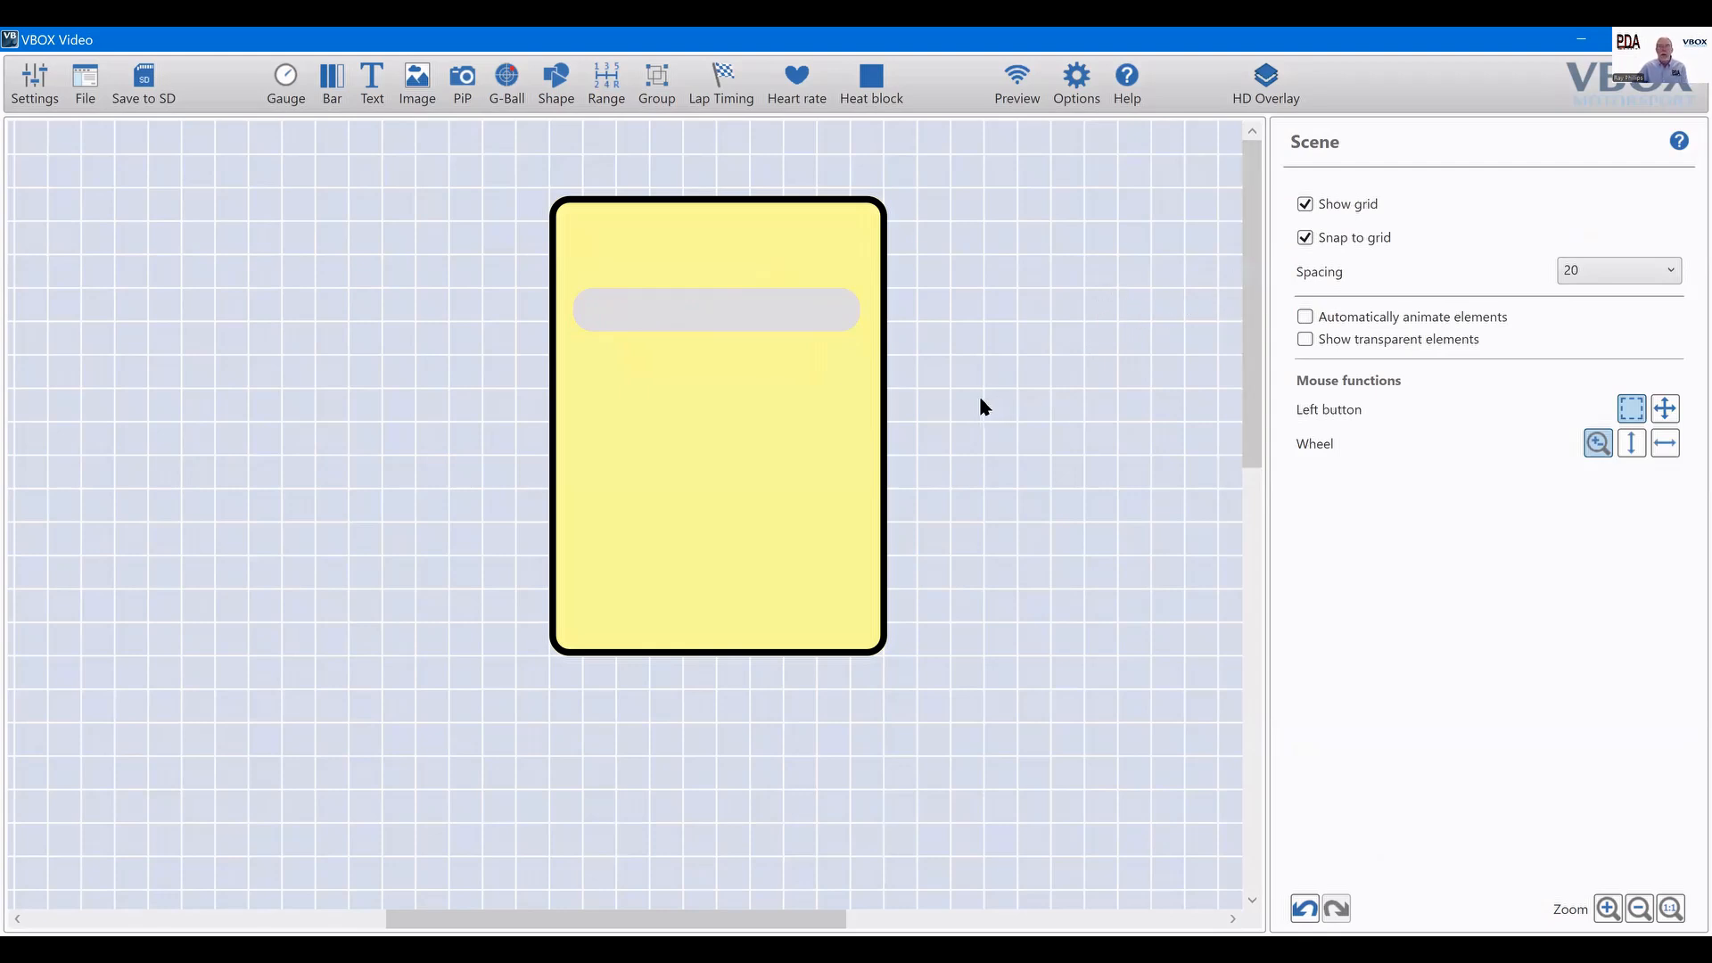
left_click(757, 310)
left_click_drag(860, 331, 861, 349)
left_click(930, 351)
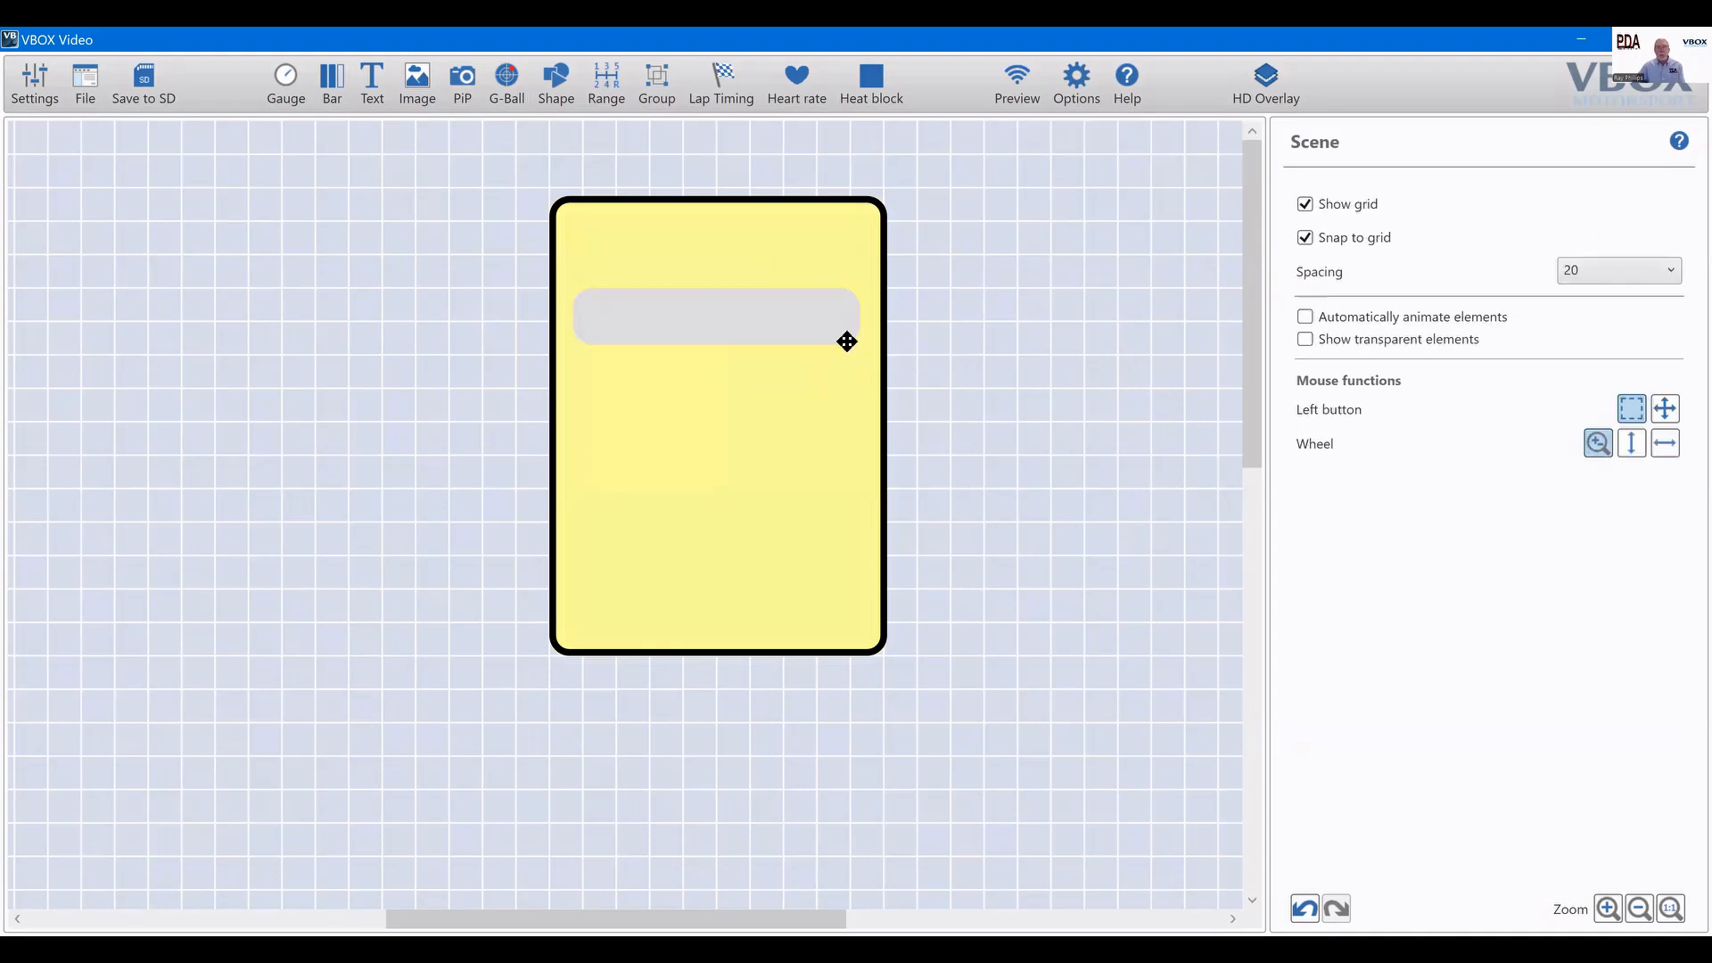
Try to centre the grey bar horizontally on the yellow panel with the current grid snapping.
left_click_drag(707, 312, 717, 312)
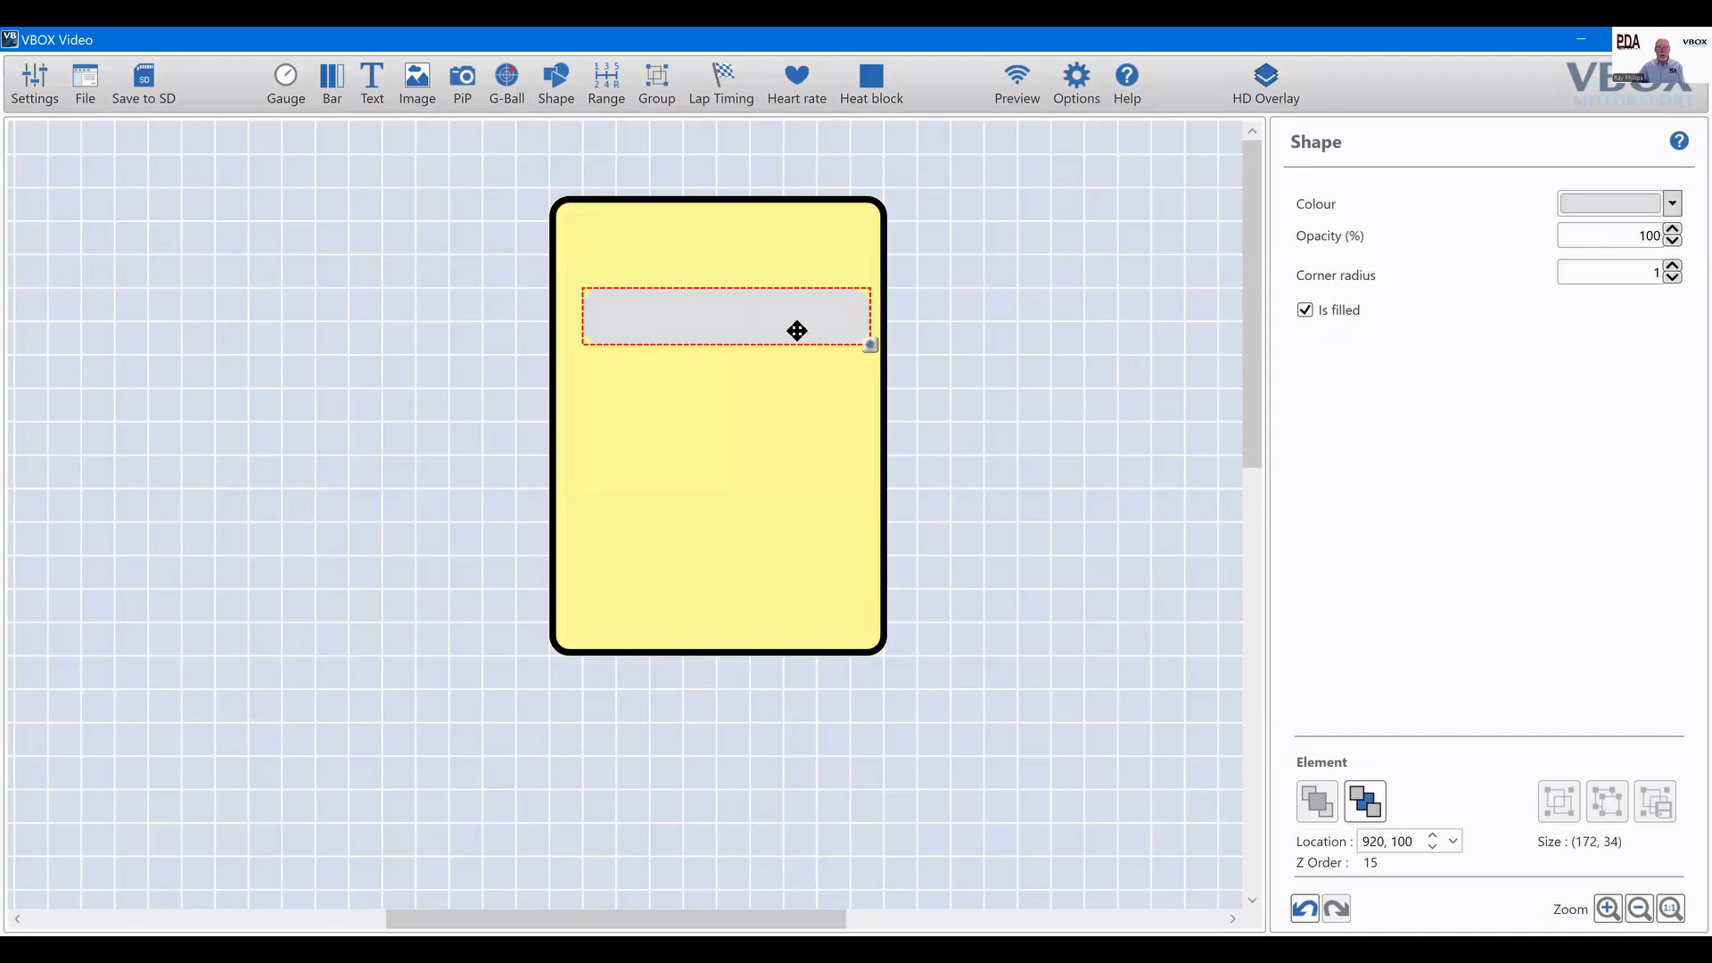
left_click_drag(797, 330, 784, 333)
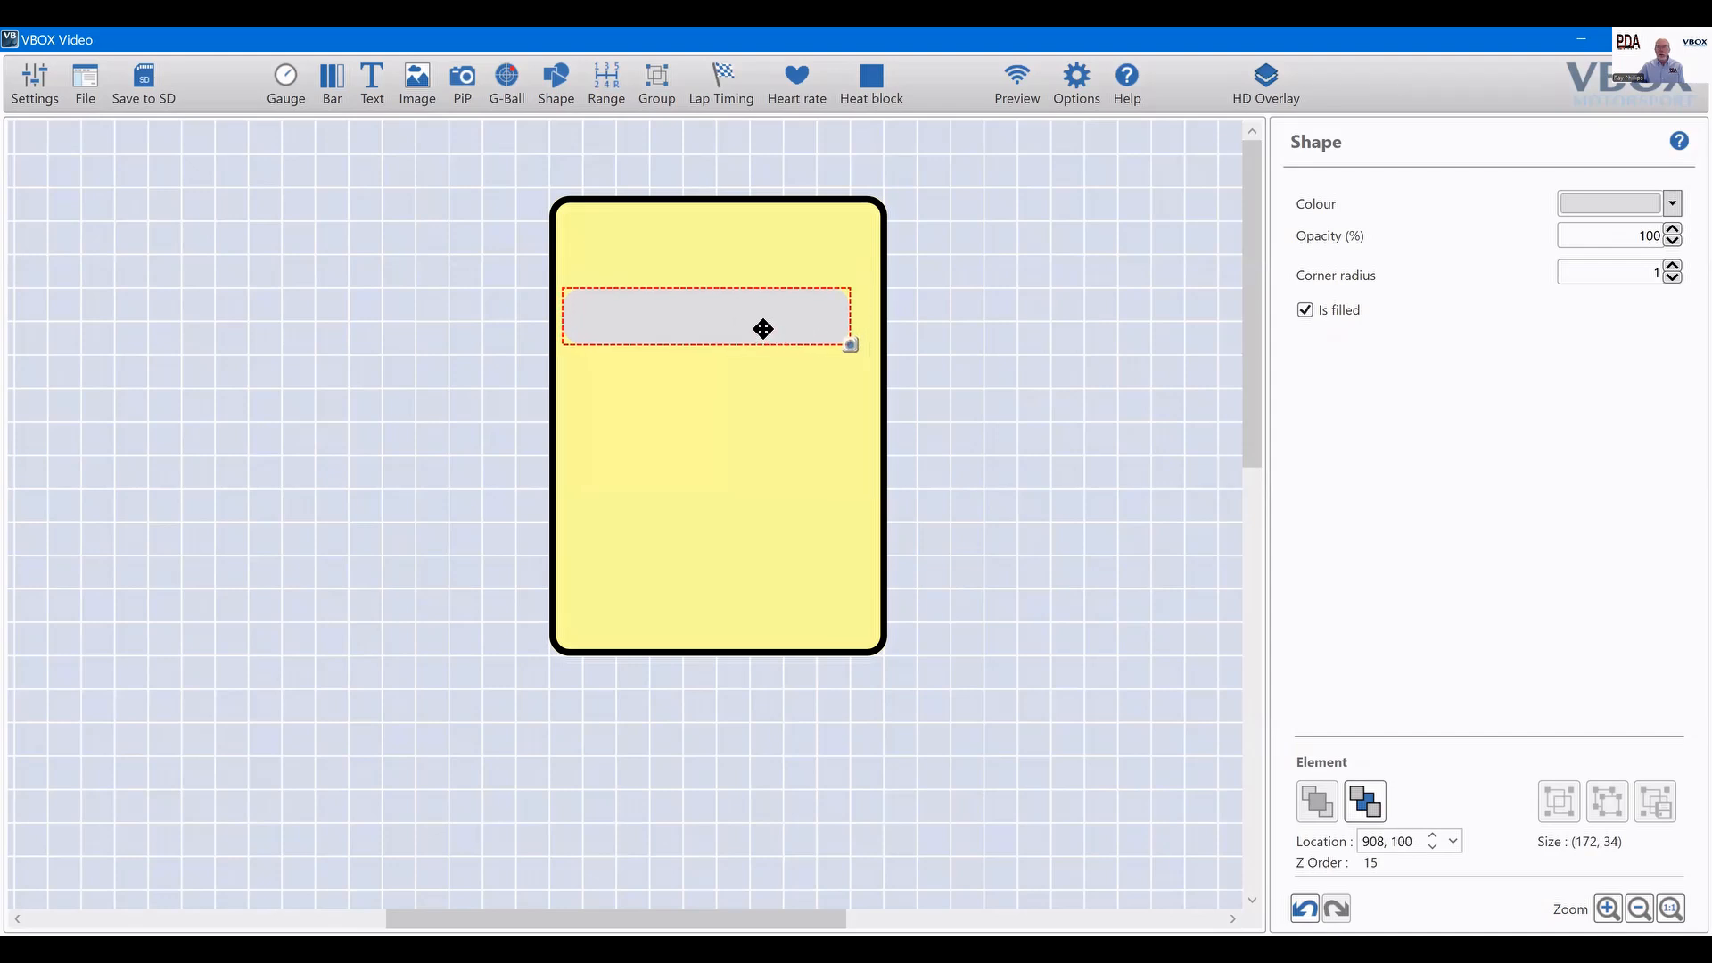
left_click(1028, 317)
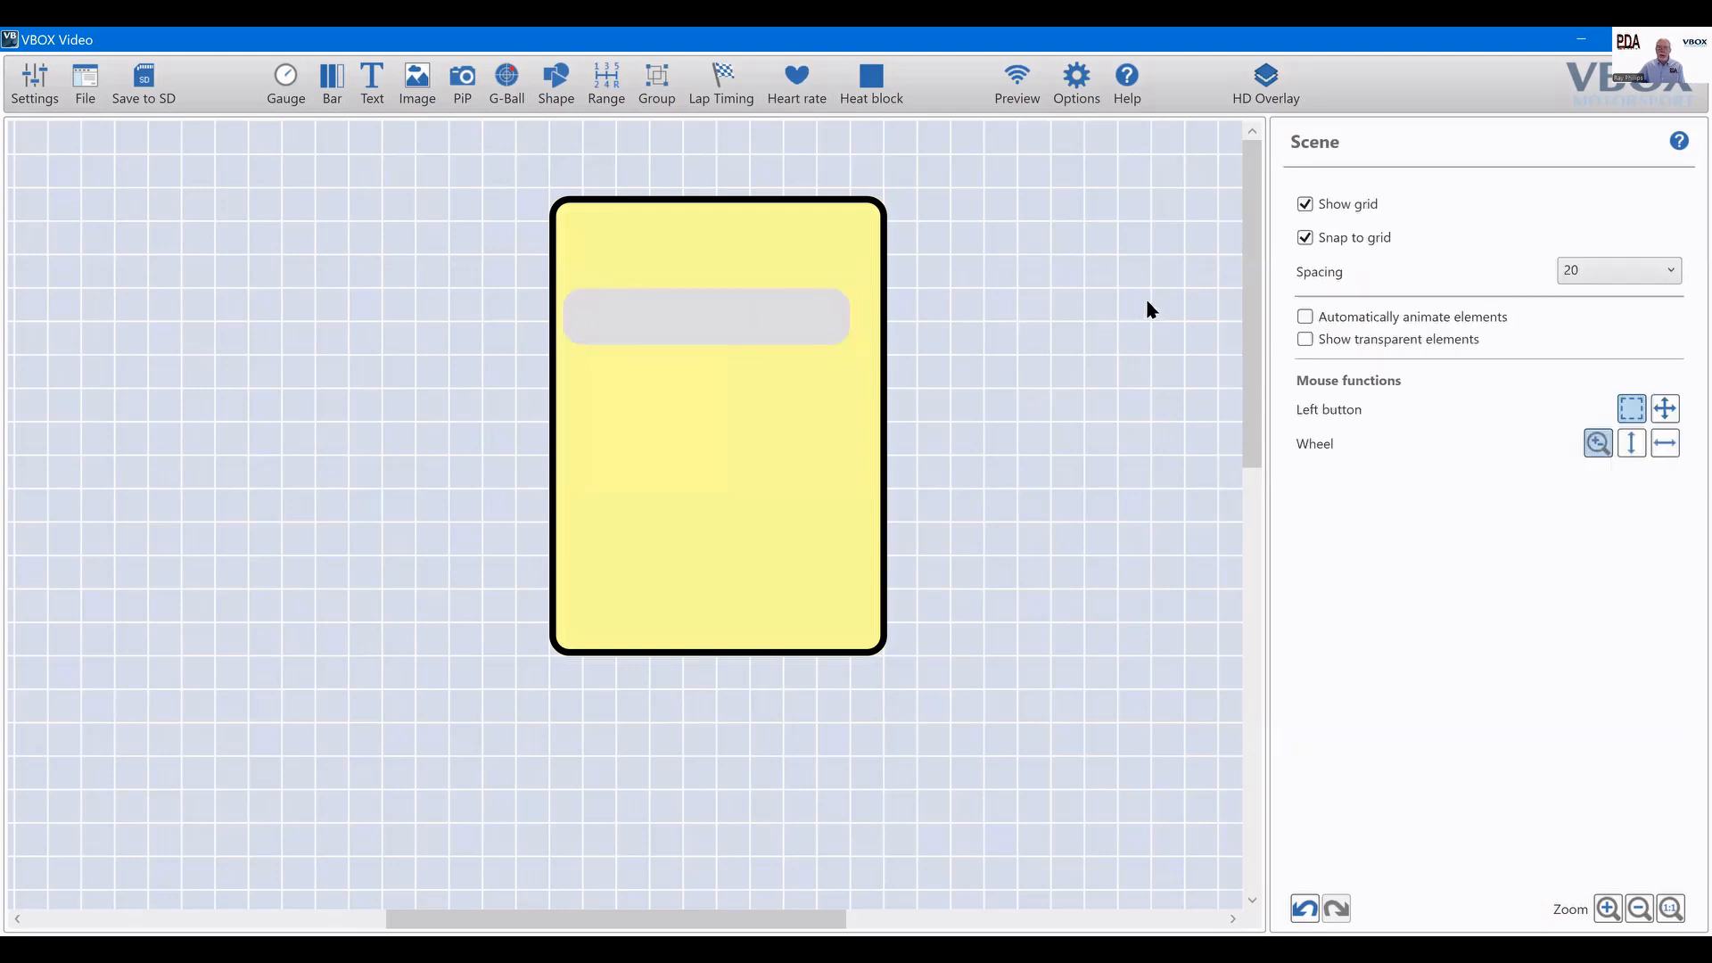
Set the scene's grid spacing to 5 and centre the grey bar on the yellow panel at location 915, 105.
left_click(1614, 267)
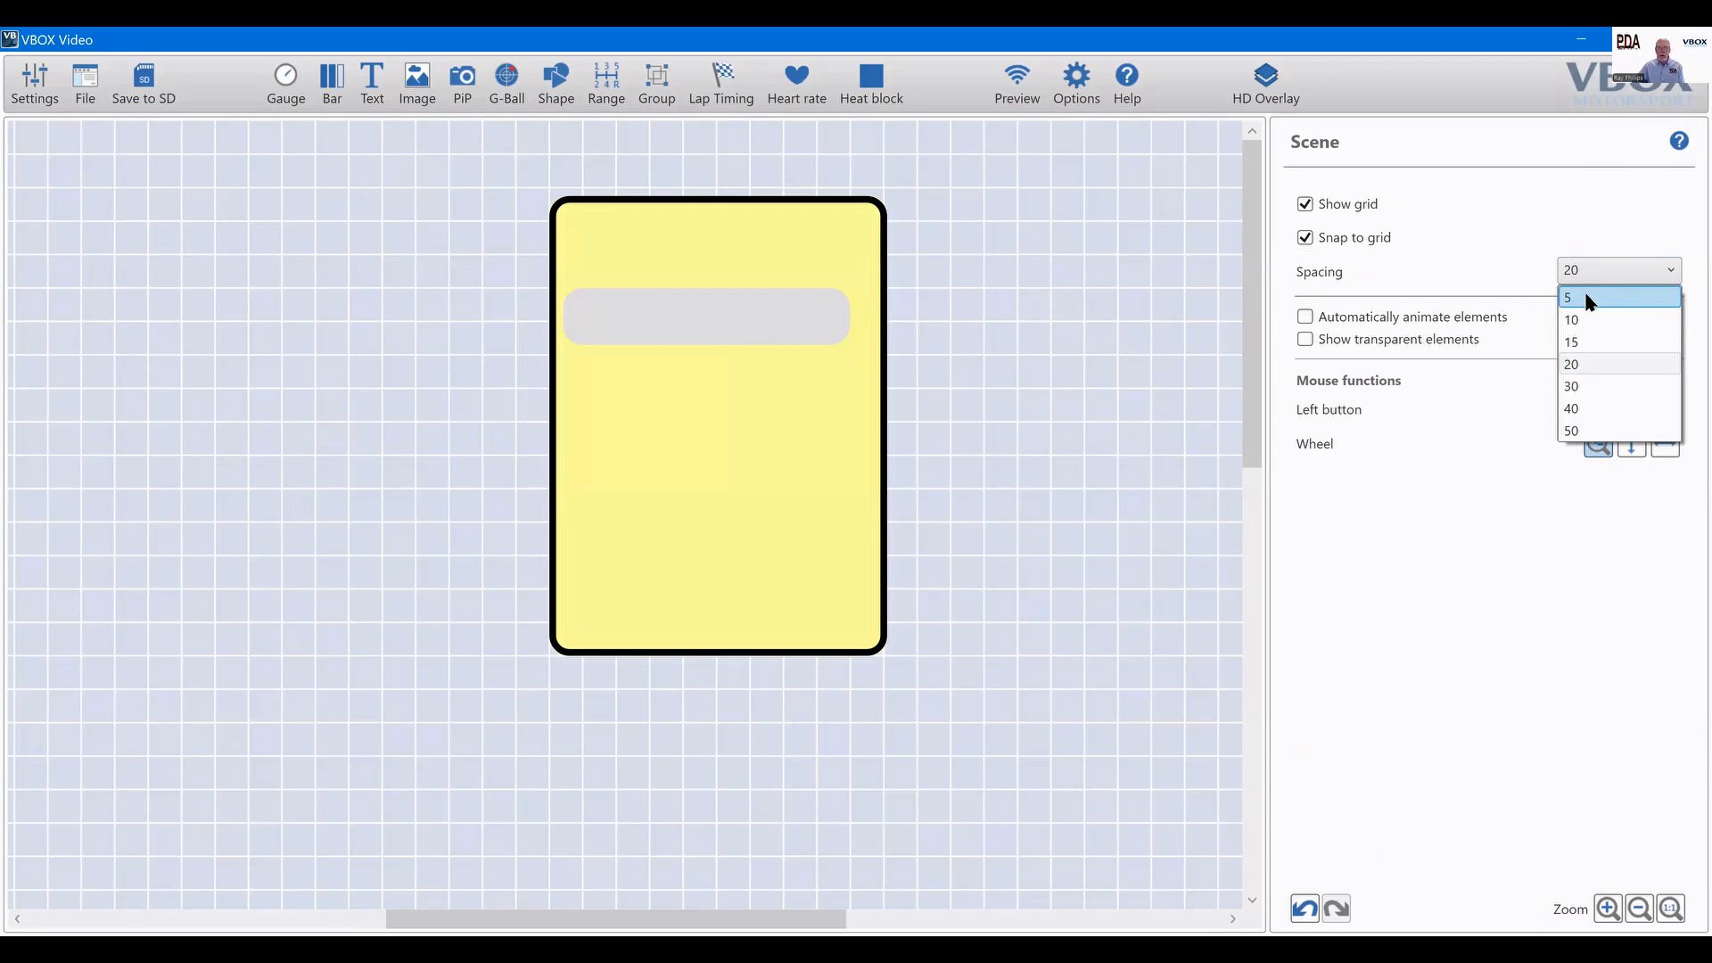
left_click(1588, 300)
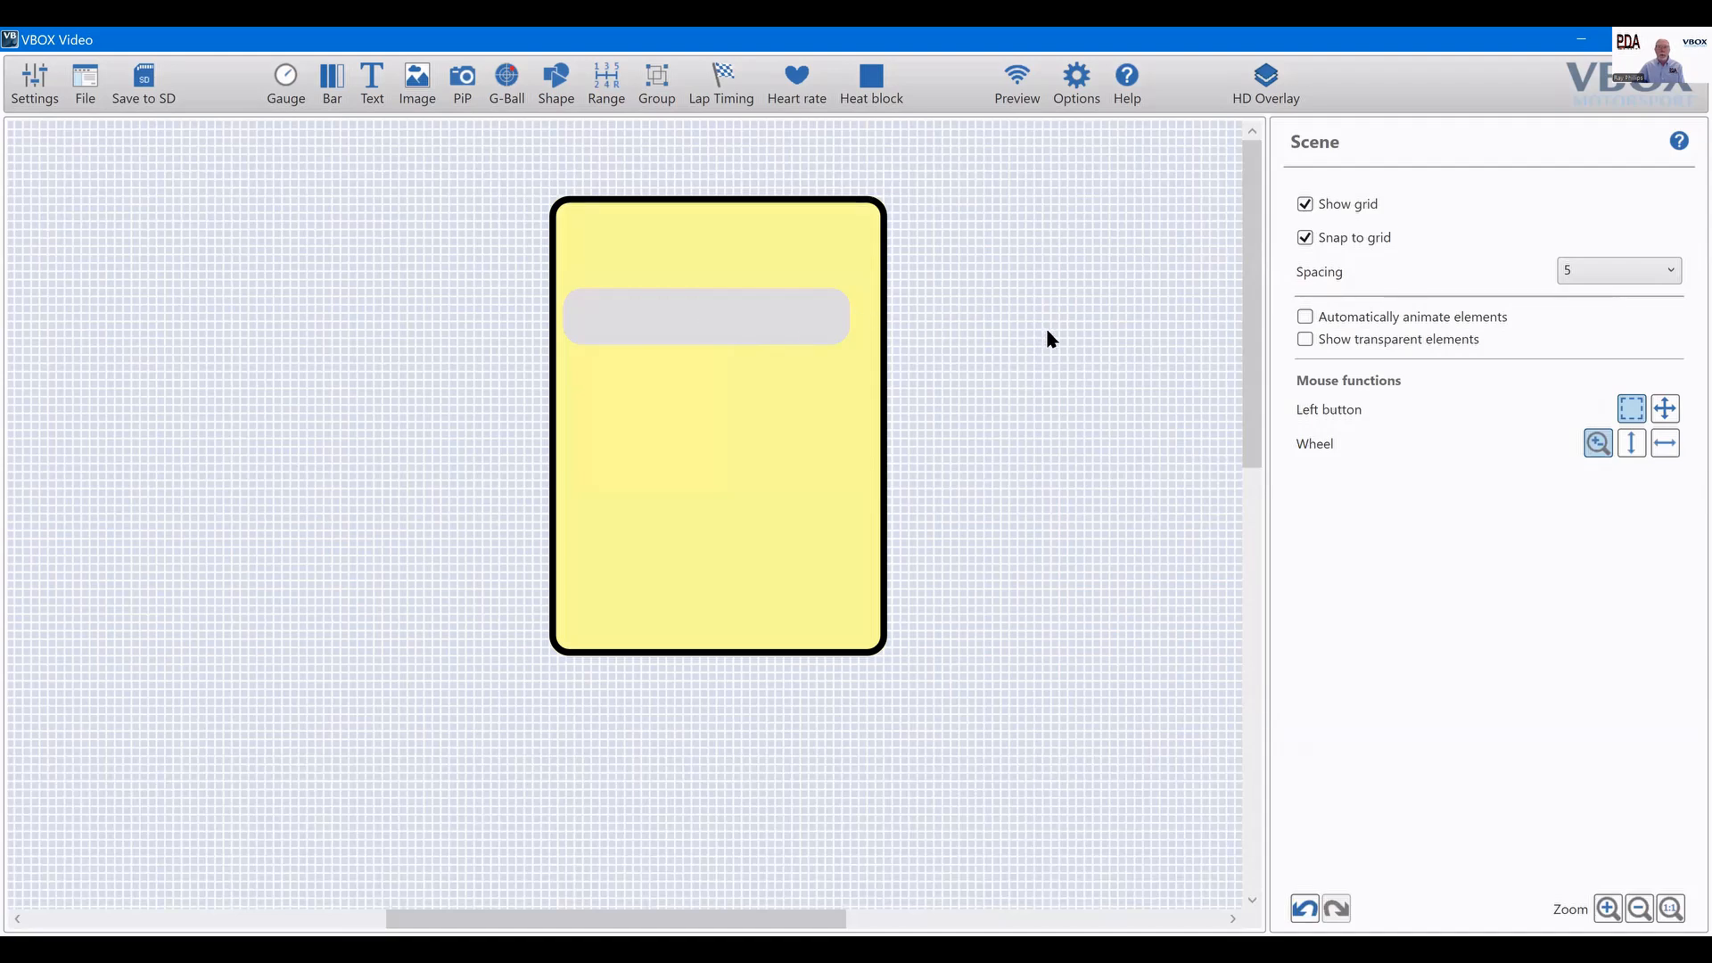
key("ctrl+z")
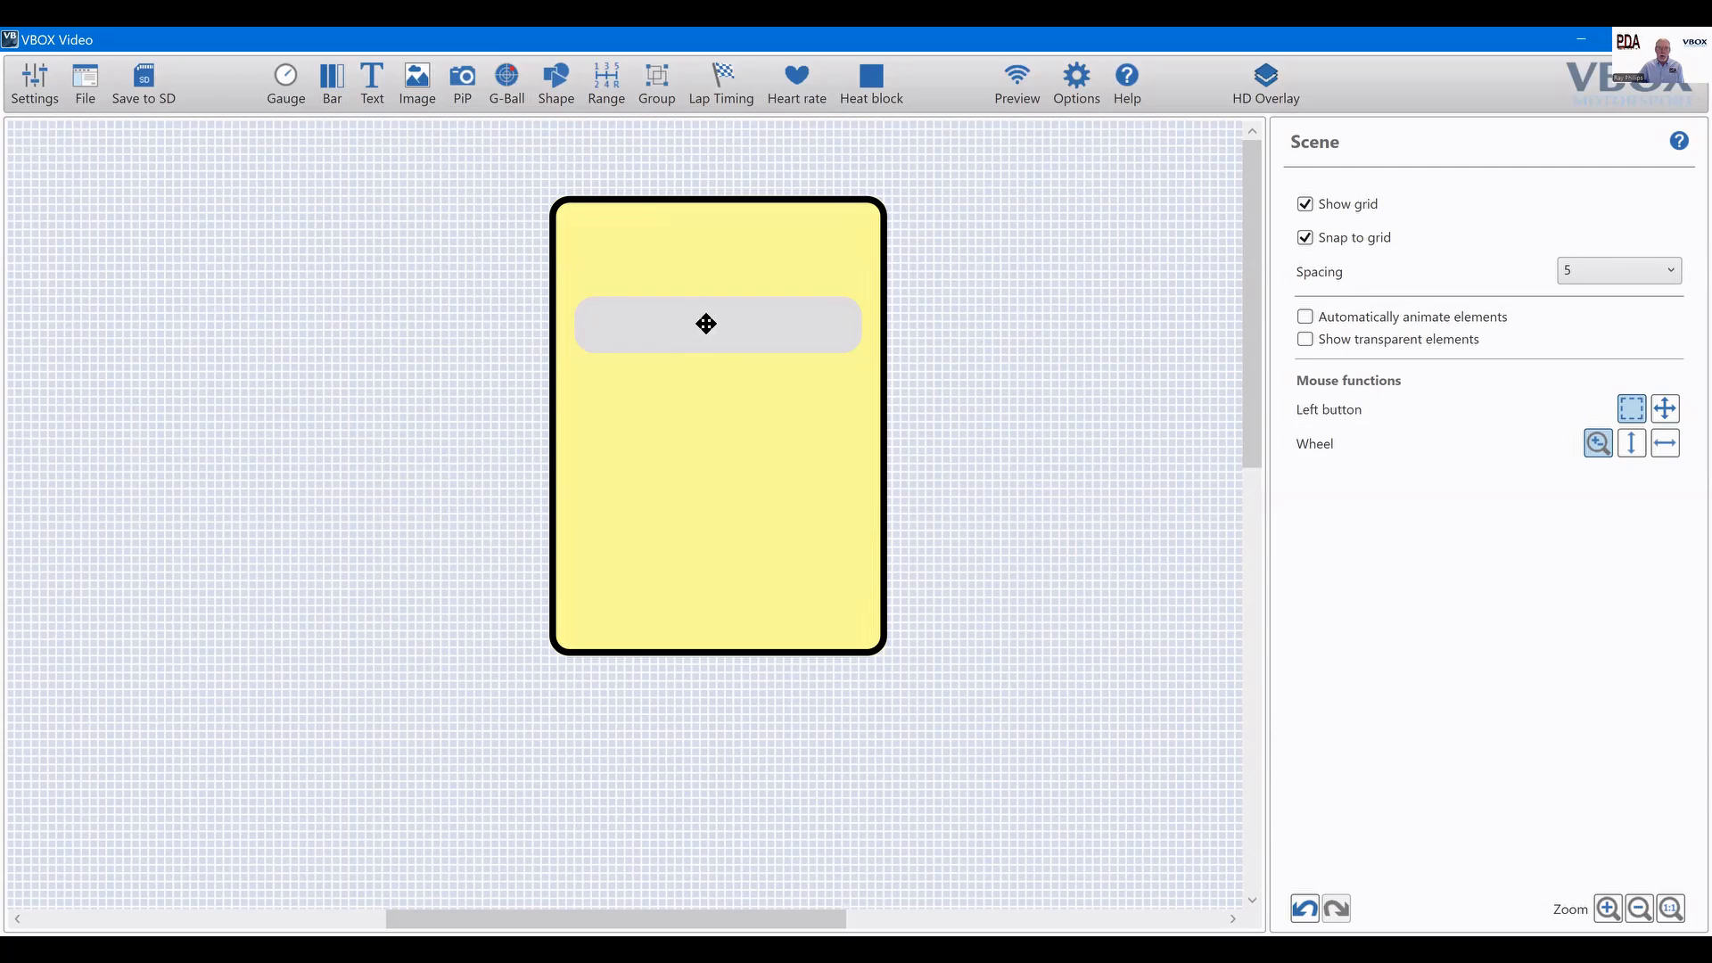
left_click(788, 329)
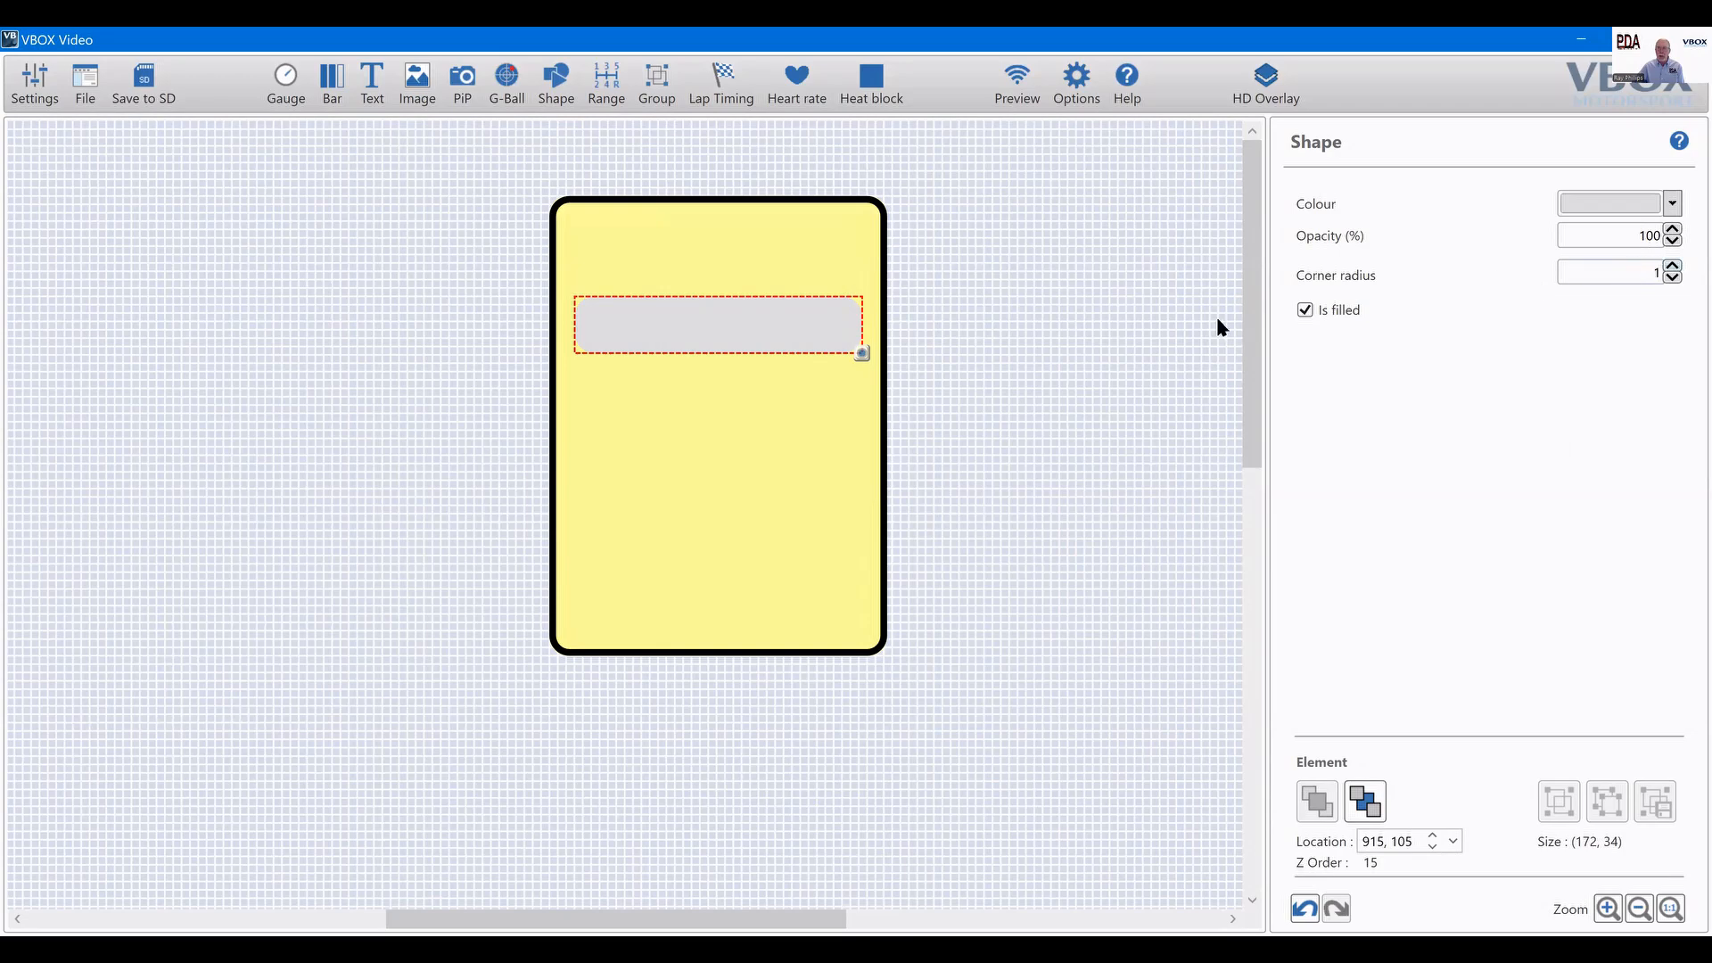
Try corner radii of 3 and 0 on the grey bar and return the radius to 1.
left_click(1673, 267)
left_click(1673, 266)
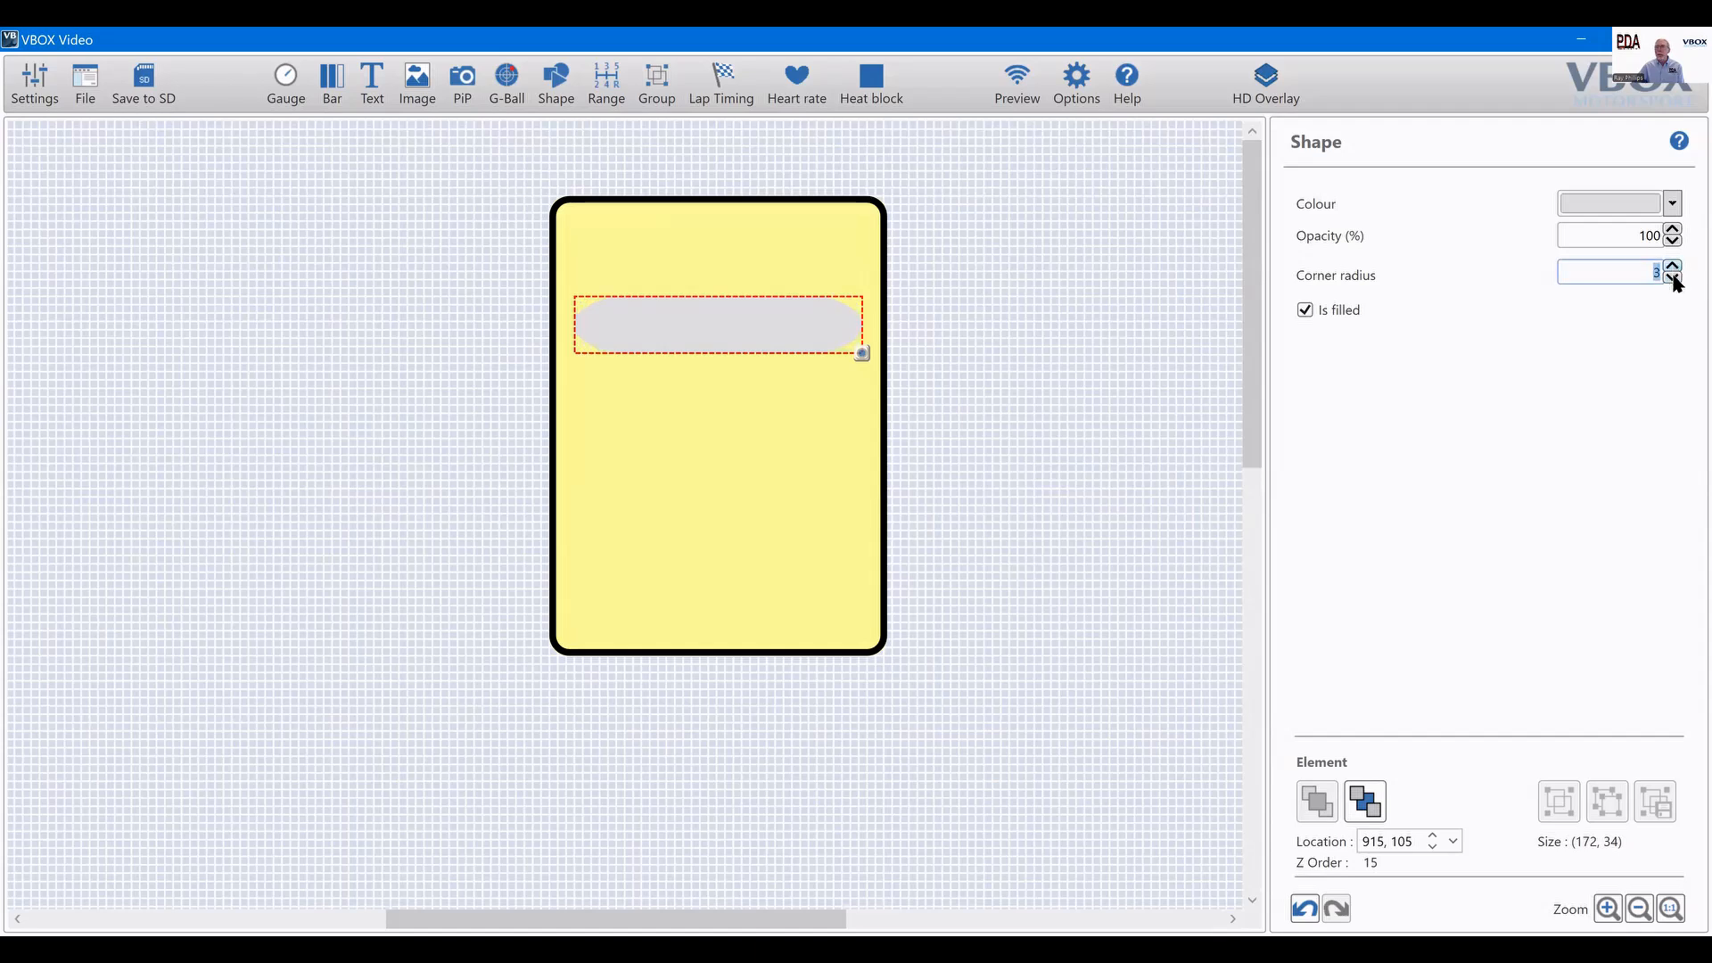
left_click(1672, 278)
left_click(1673, 278)
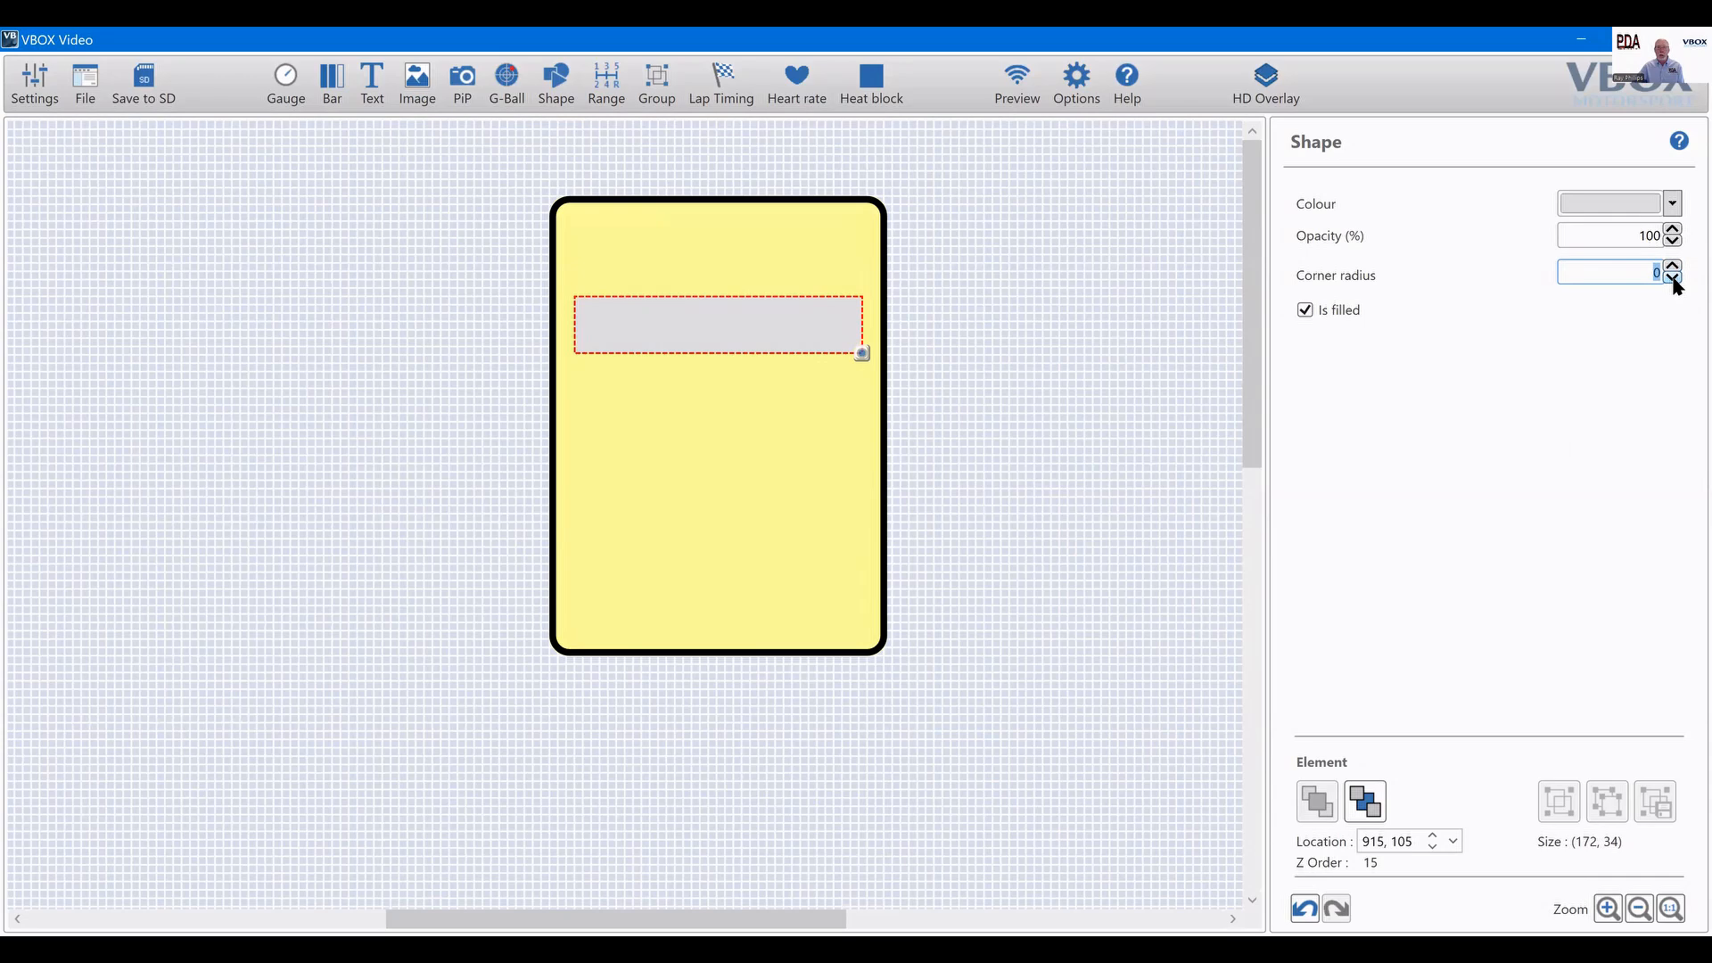
left_click(981, 294)
left_click(791, 321)
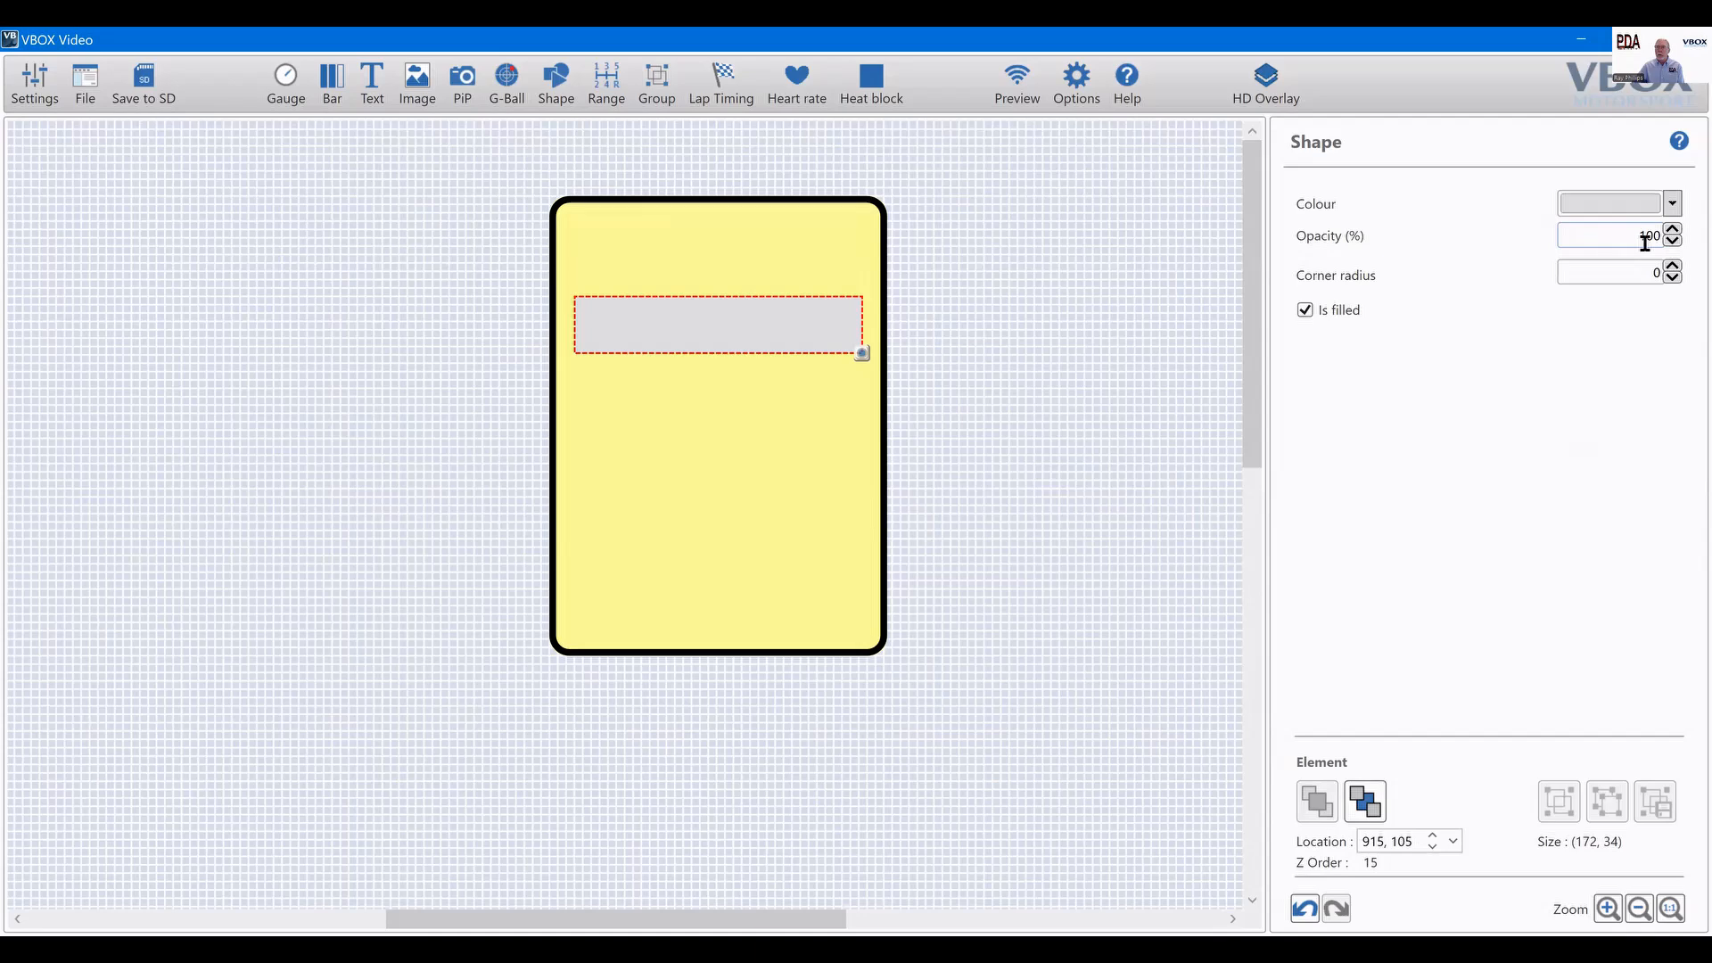
left_click(1673, 265)
Duplicate the grey bar by copying it and pasting the copy into the scene.
left_click(704, 318)
right_click(693, 331)
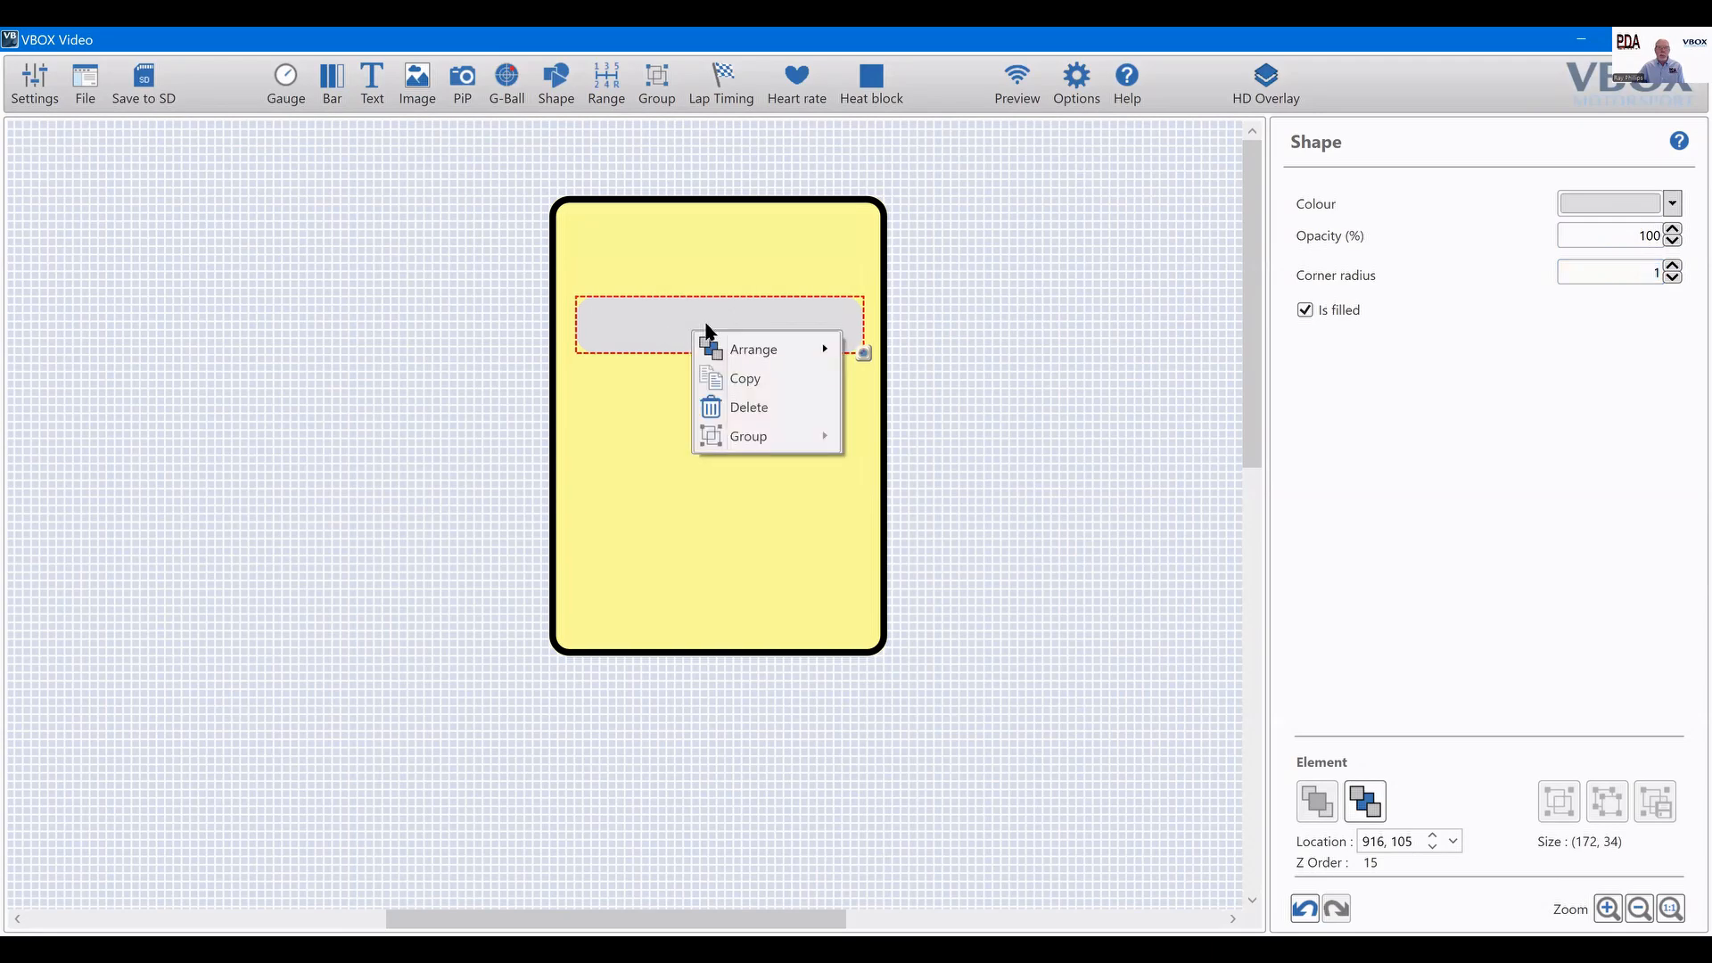
left_click(771, 379)
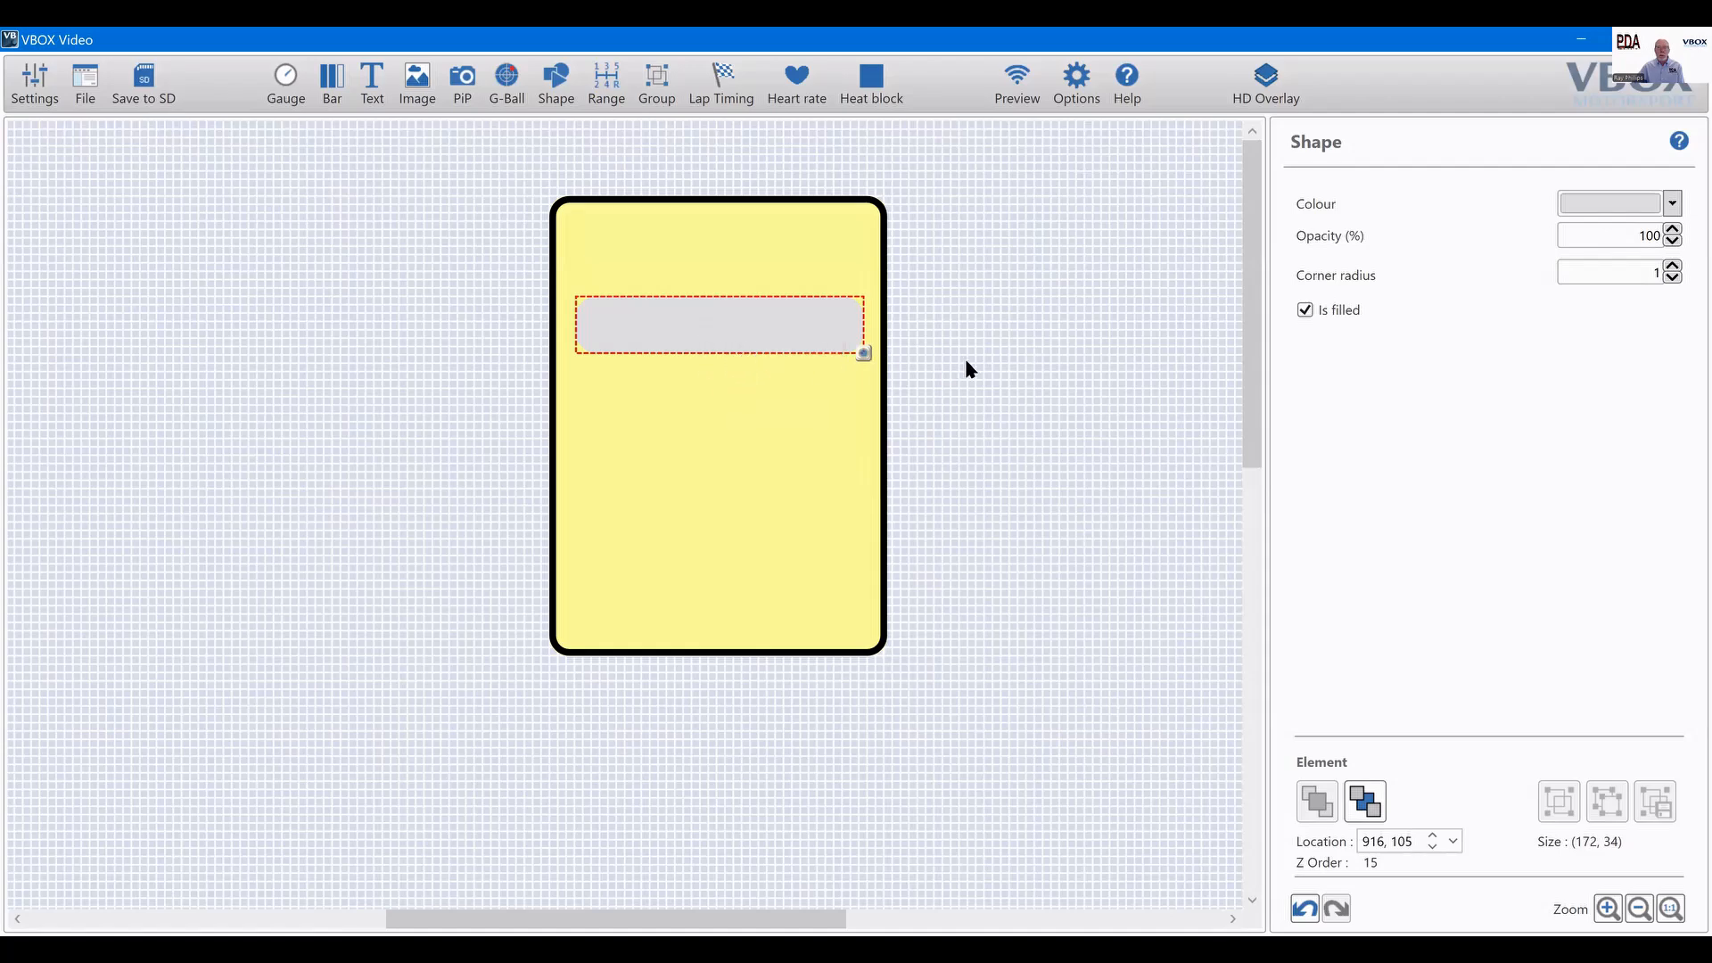
right_click(1032, 357)
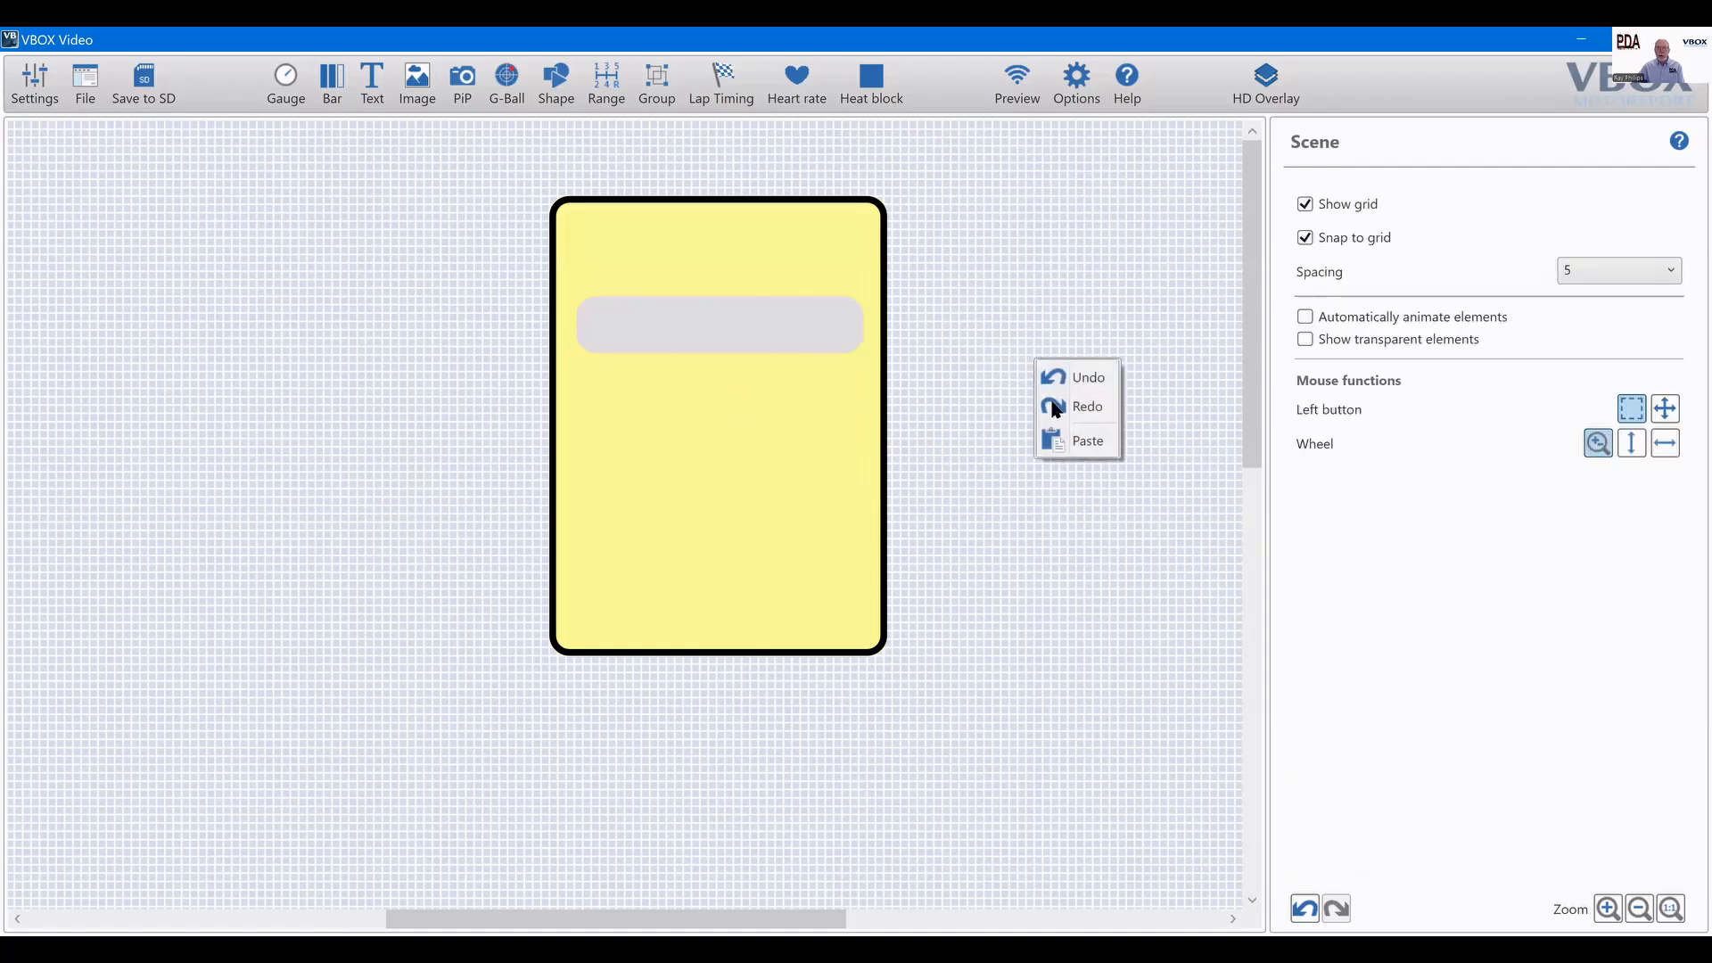
left_click(1086, 444)
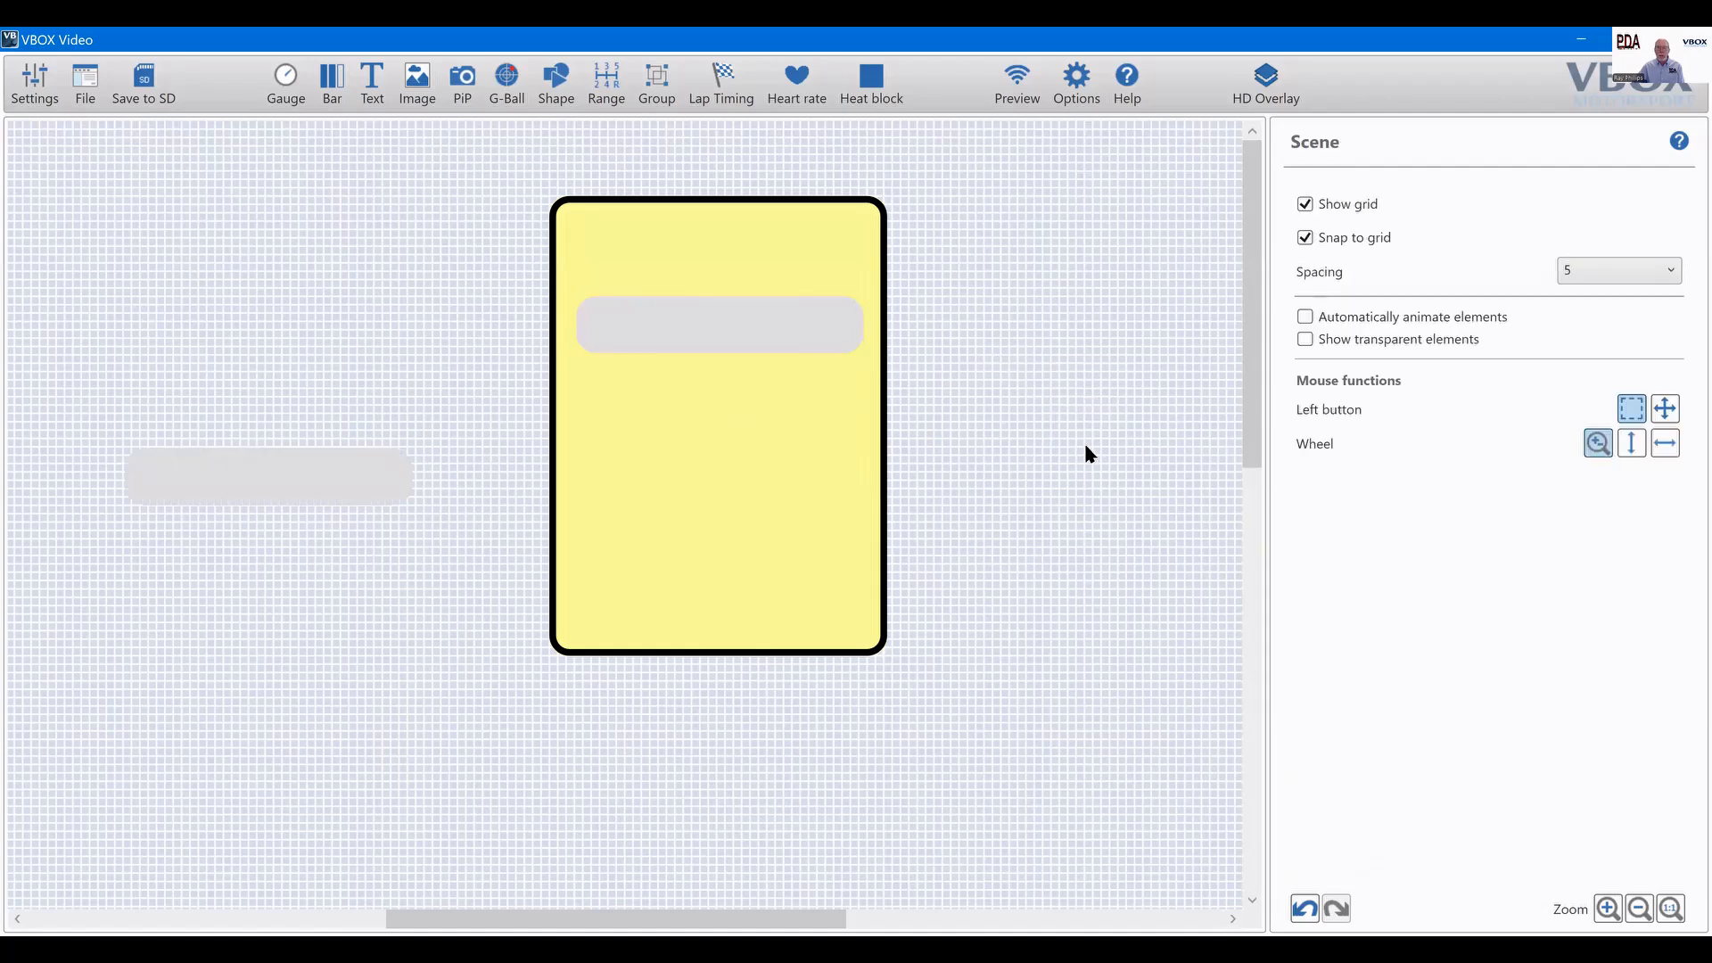
Set the pasted bar's colour to black and turn off its fill.
left_click(233, 482)
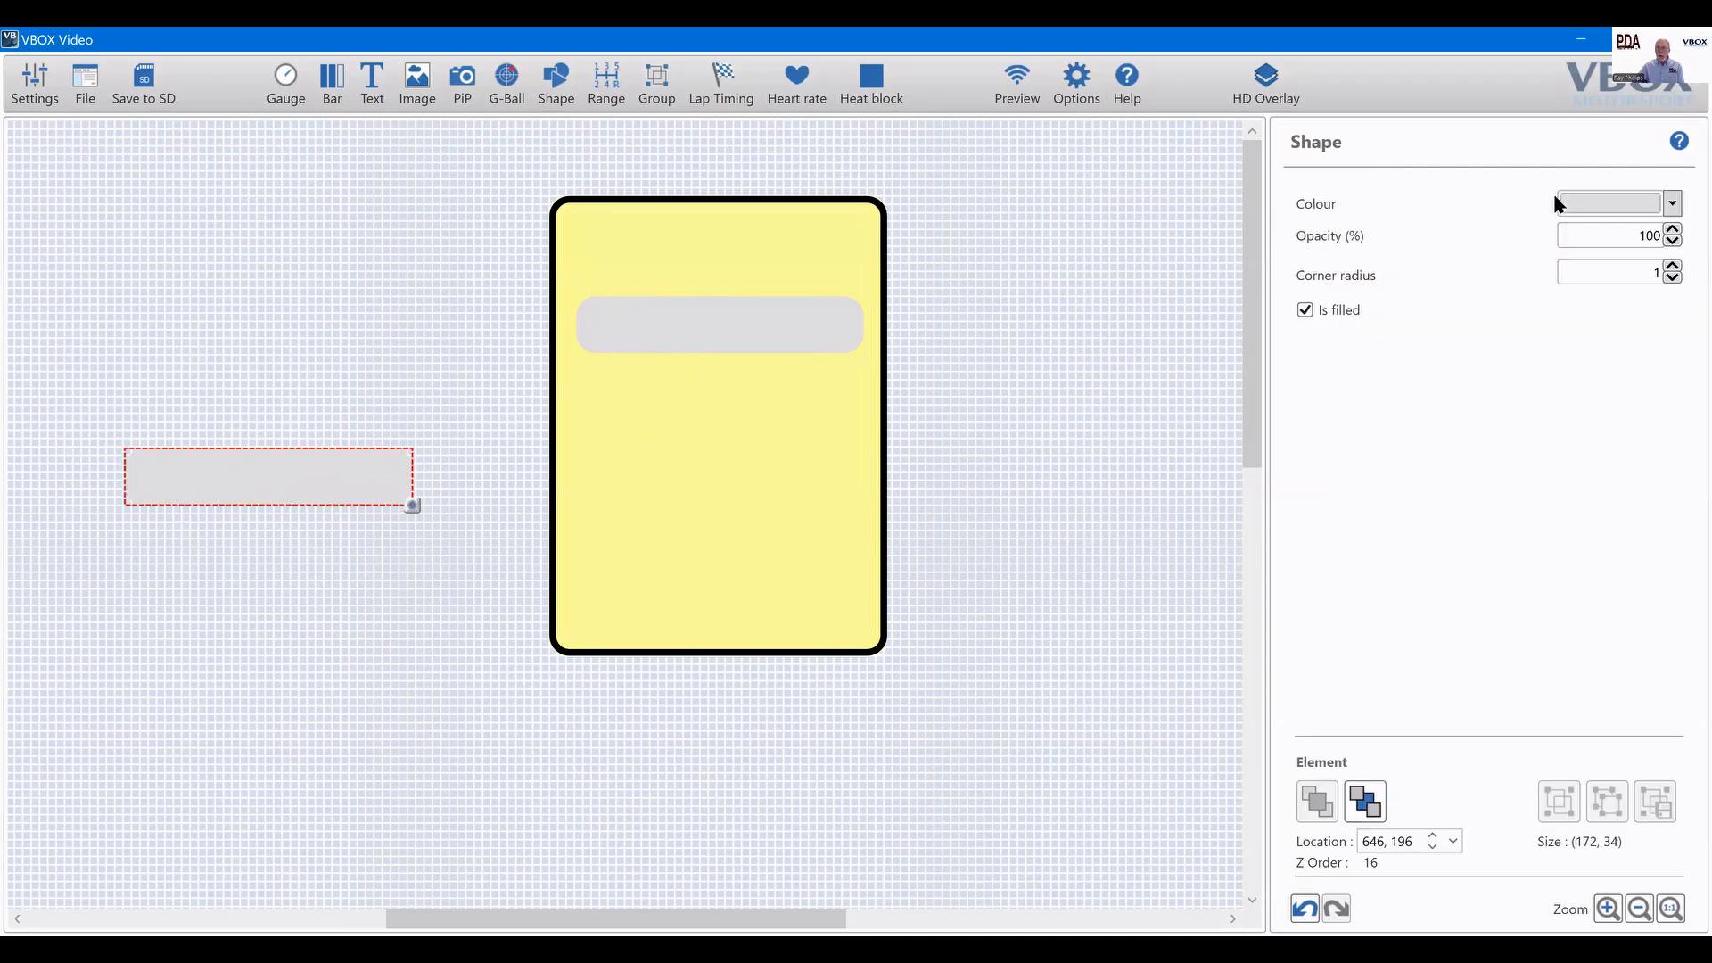
left_click(1586, 206)
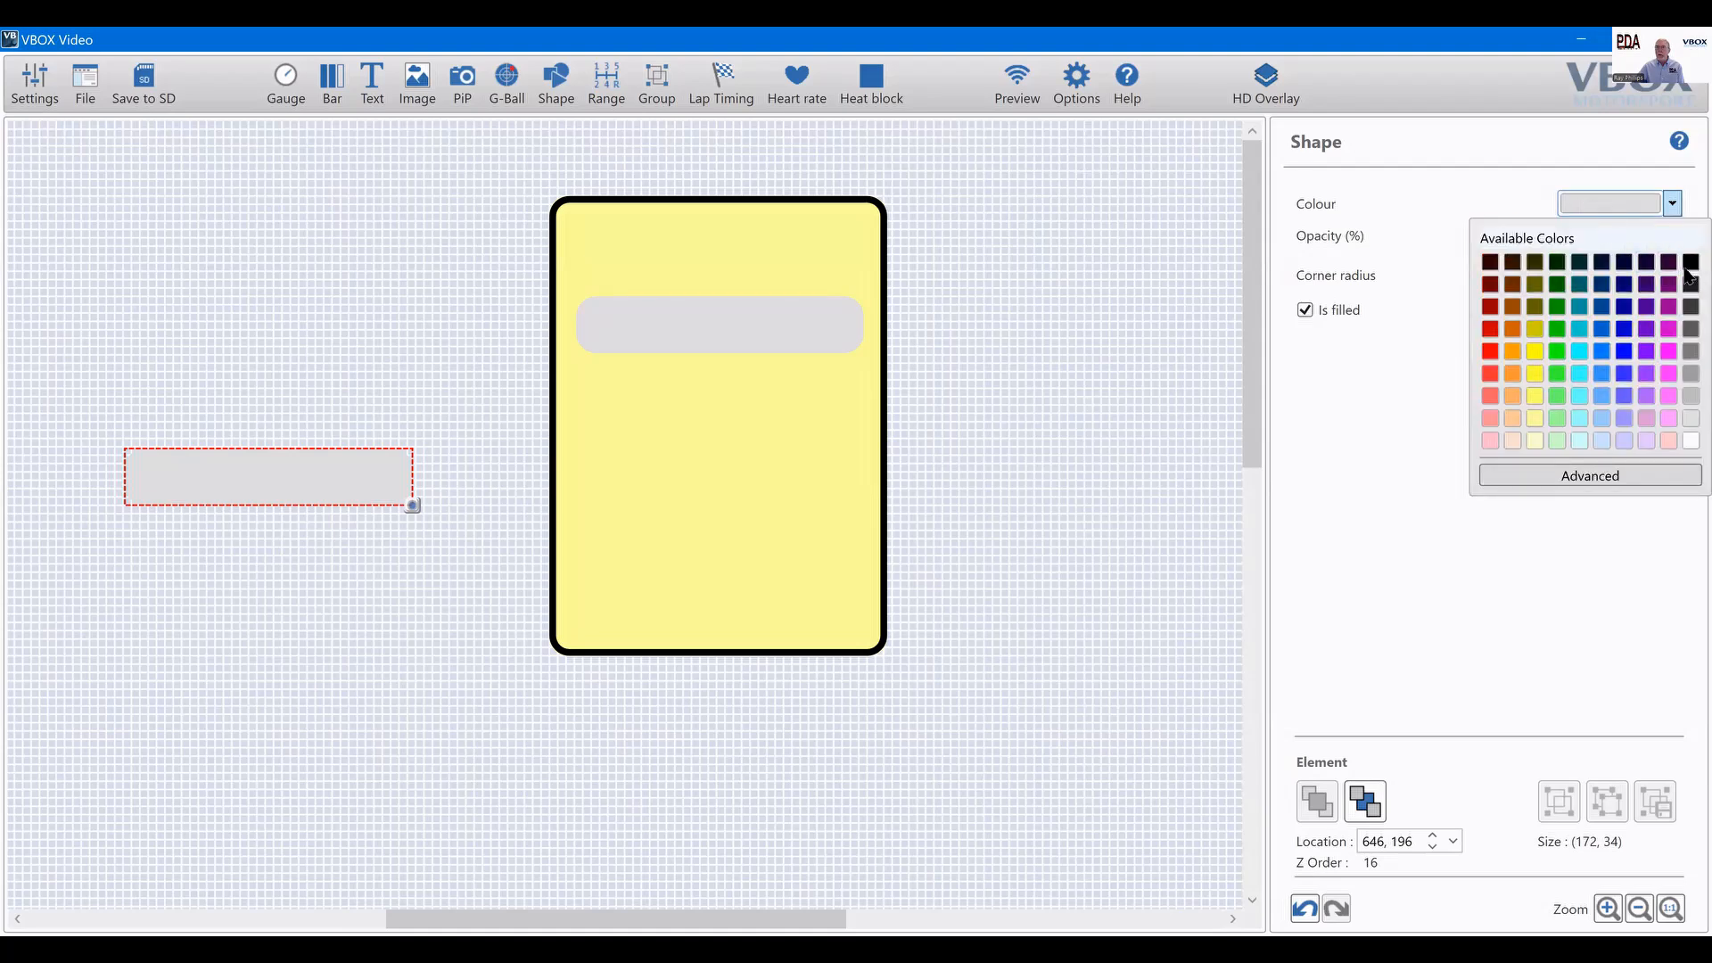
left_click(1688, 264)
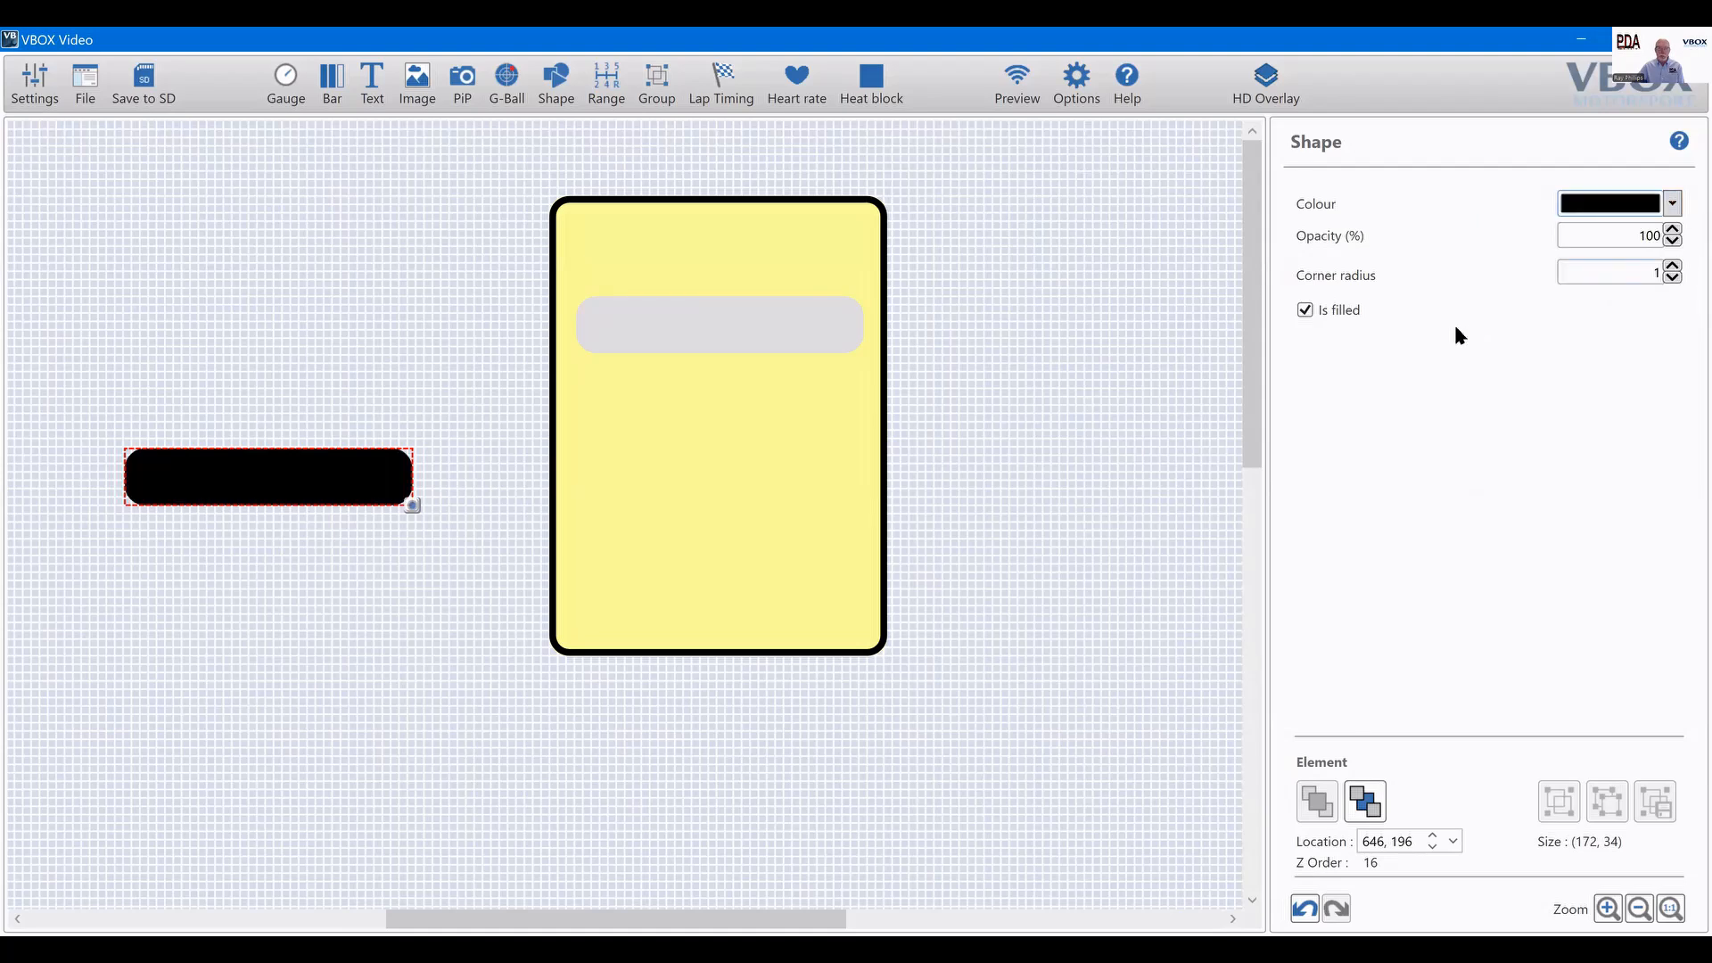
left_click(1305, 310)
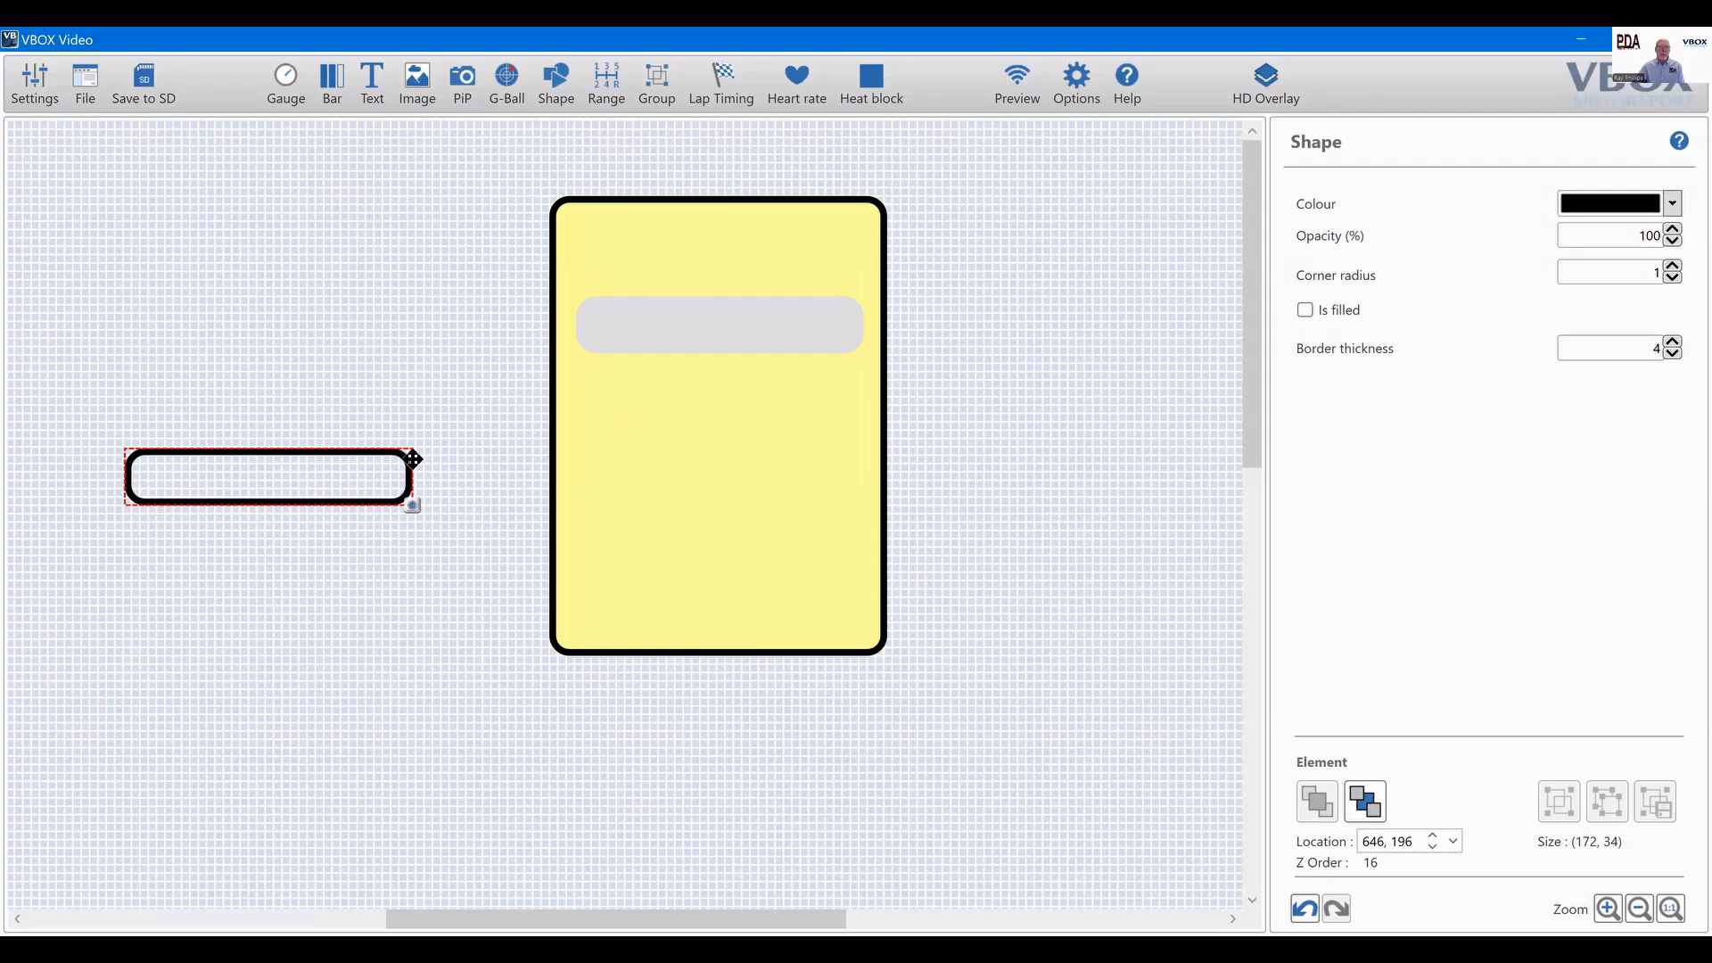
Place the black outline over the grey bar at location 915, 105 and set its border thickness to 2.
left_click_drag(340, 482, 789, 329)
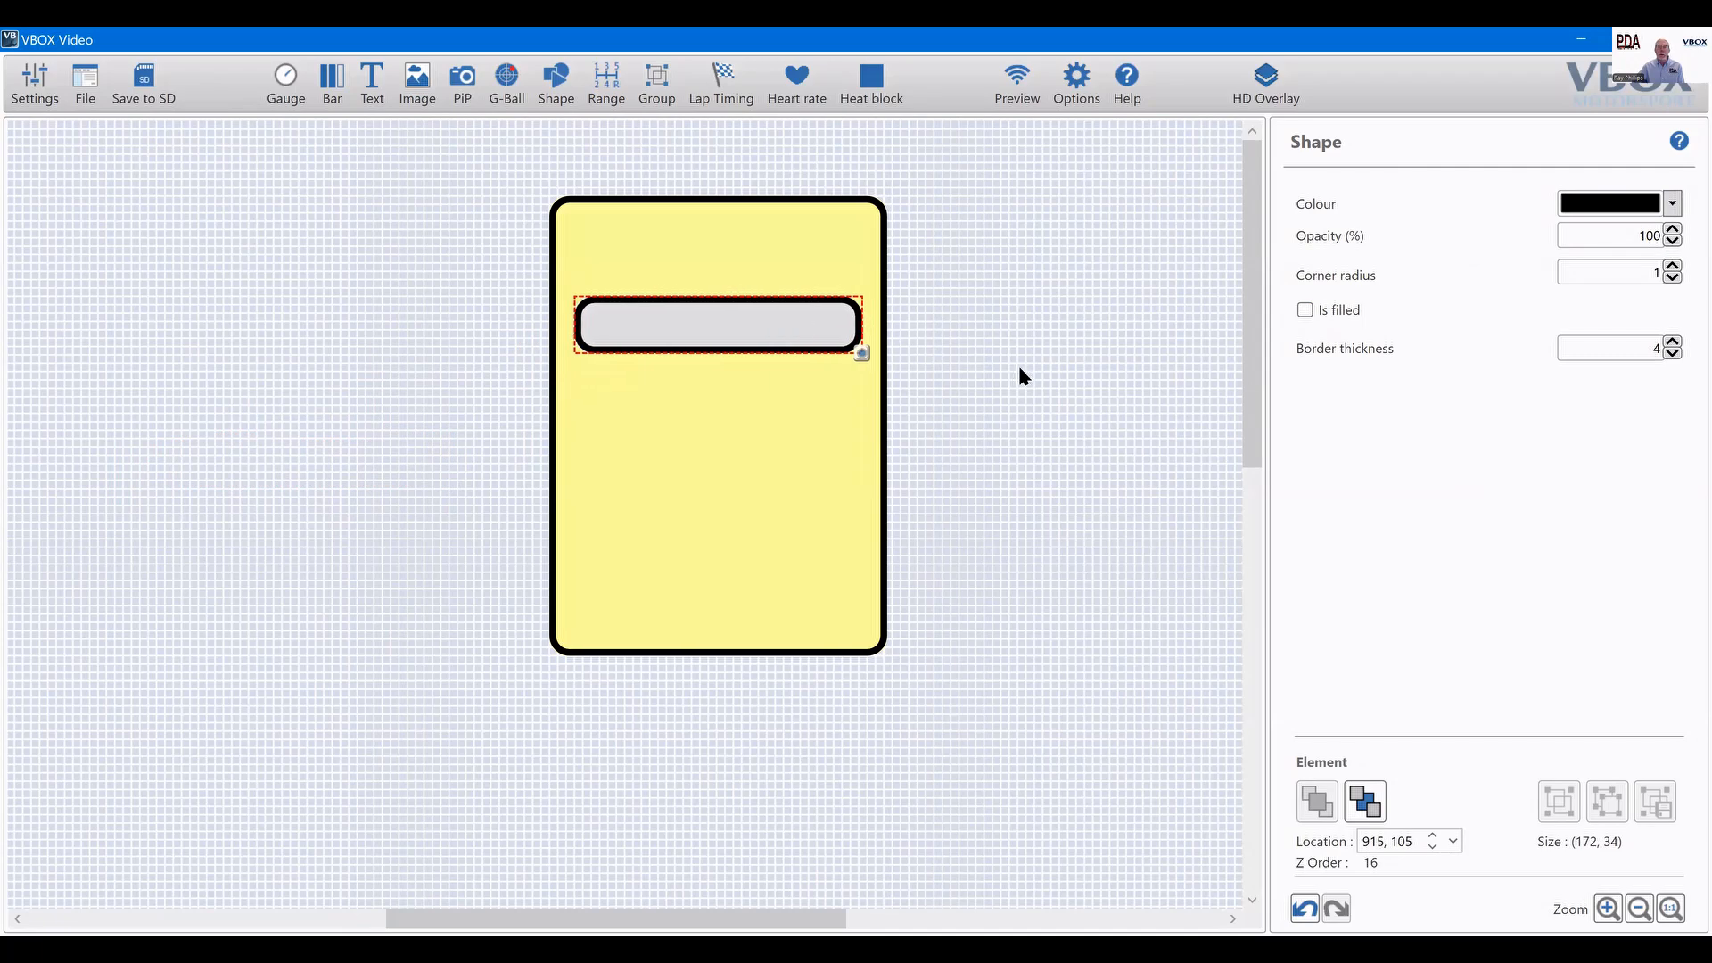
left_click(1673, 354)
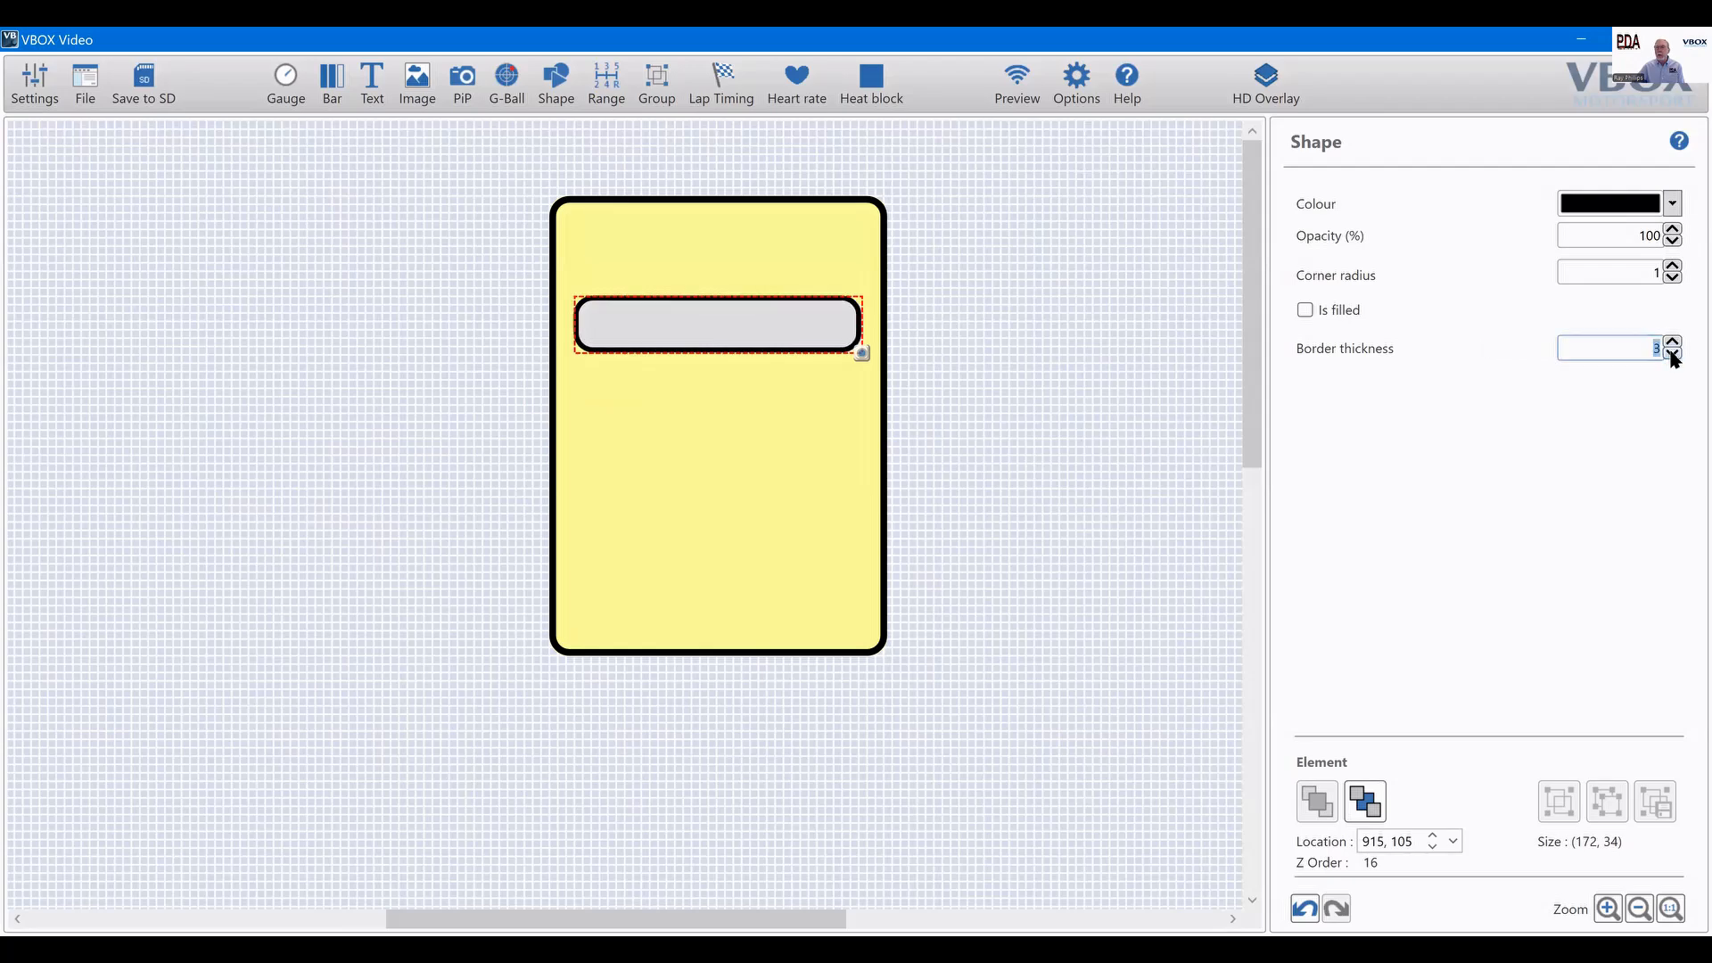
left_click(1673, 354)
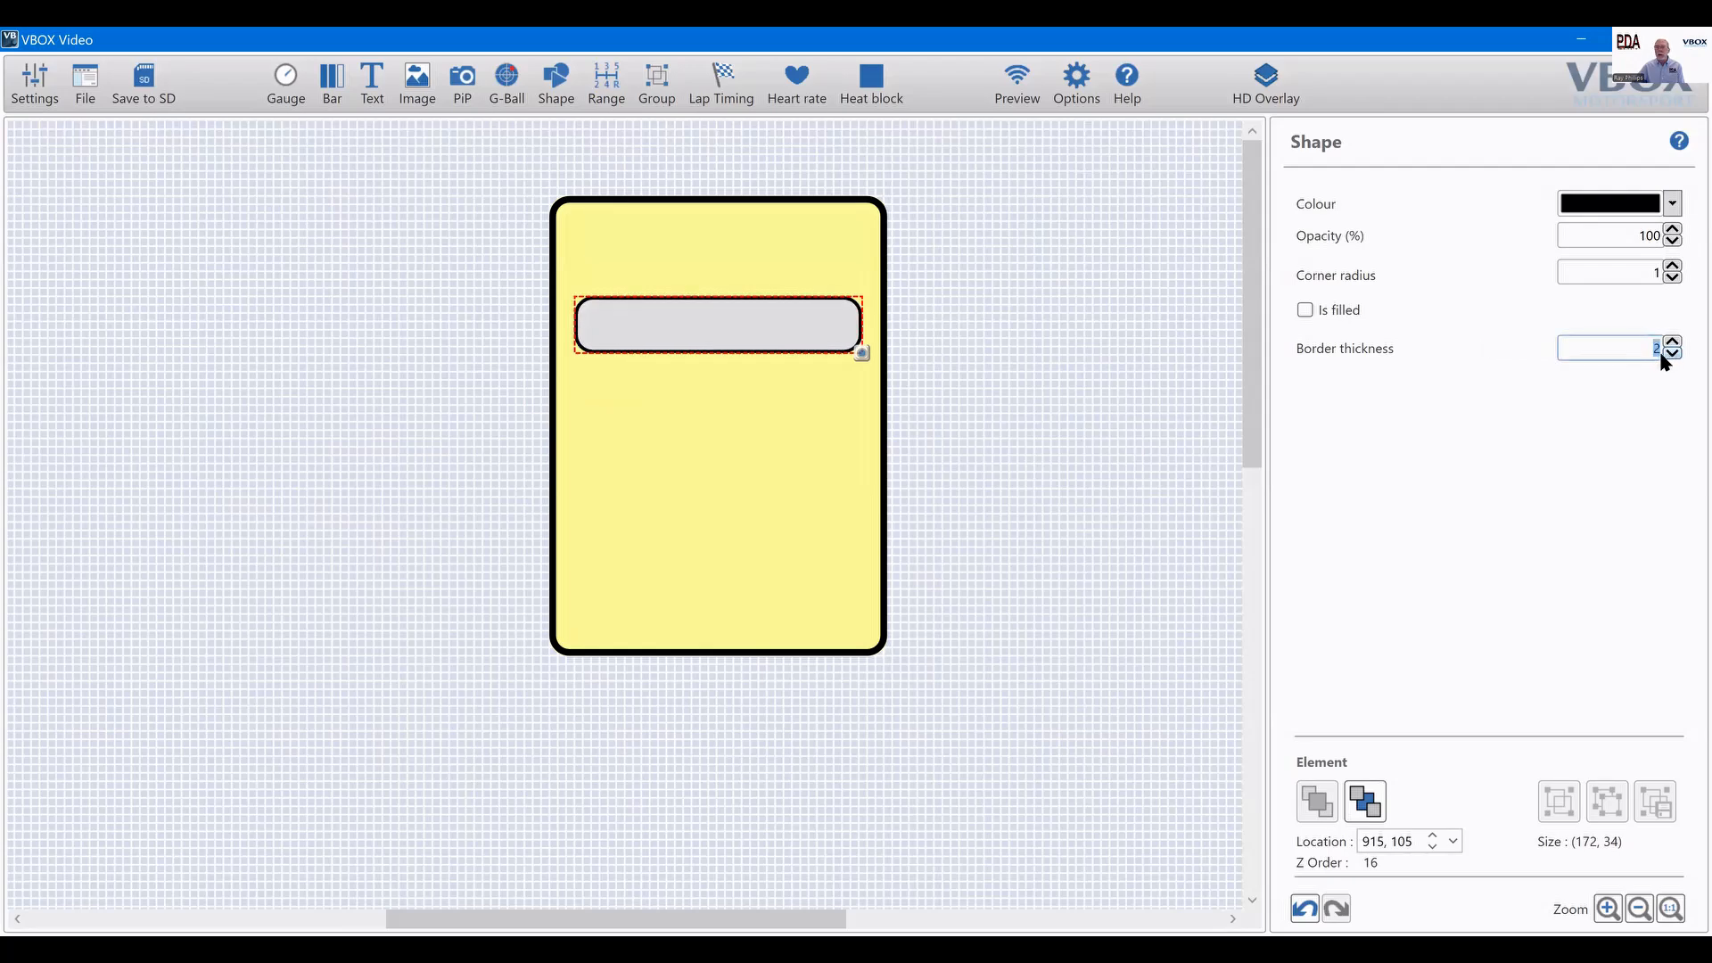
left_click(1042, 336)
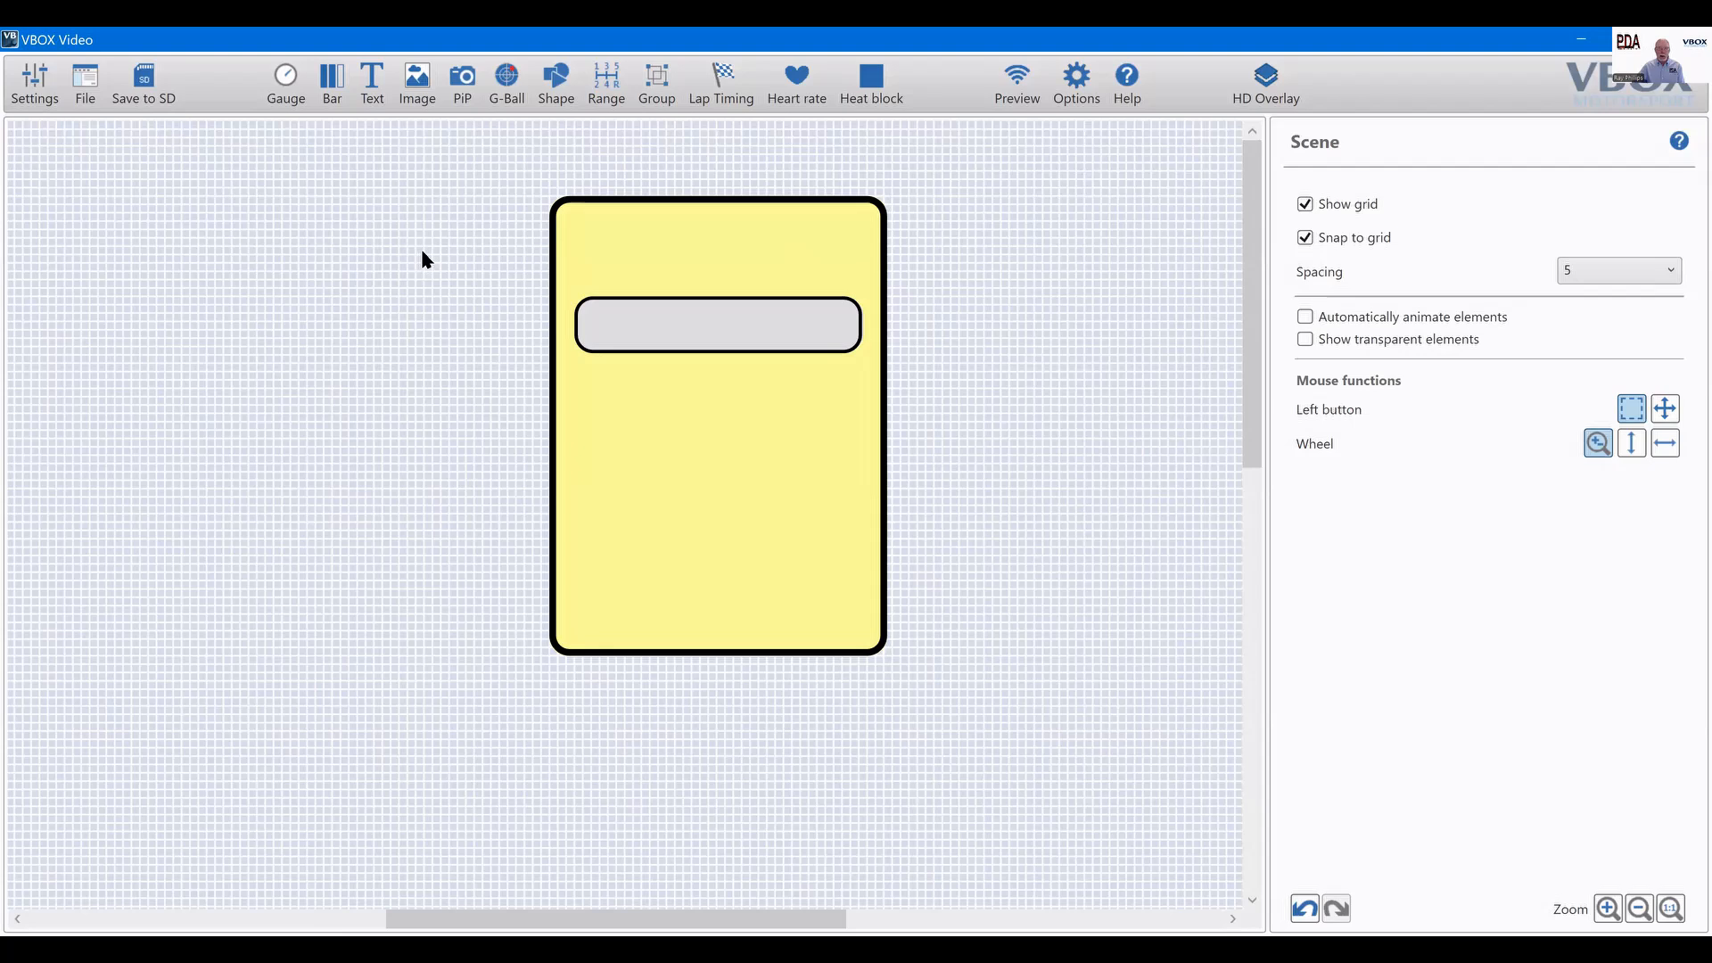
Group the light grey bar with its black outline.
left_click_drag(437, 308, 1014, 404)
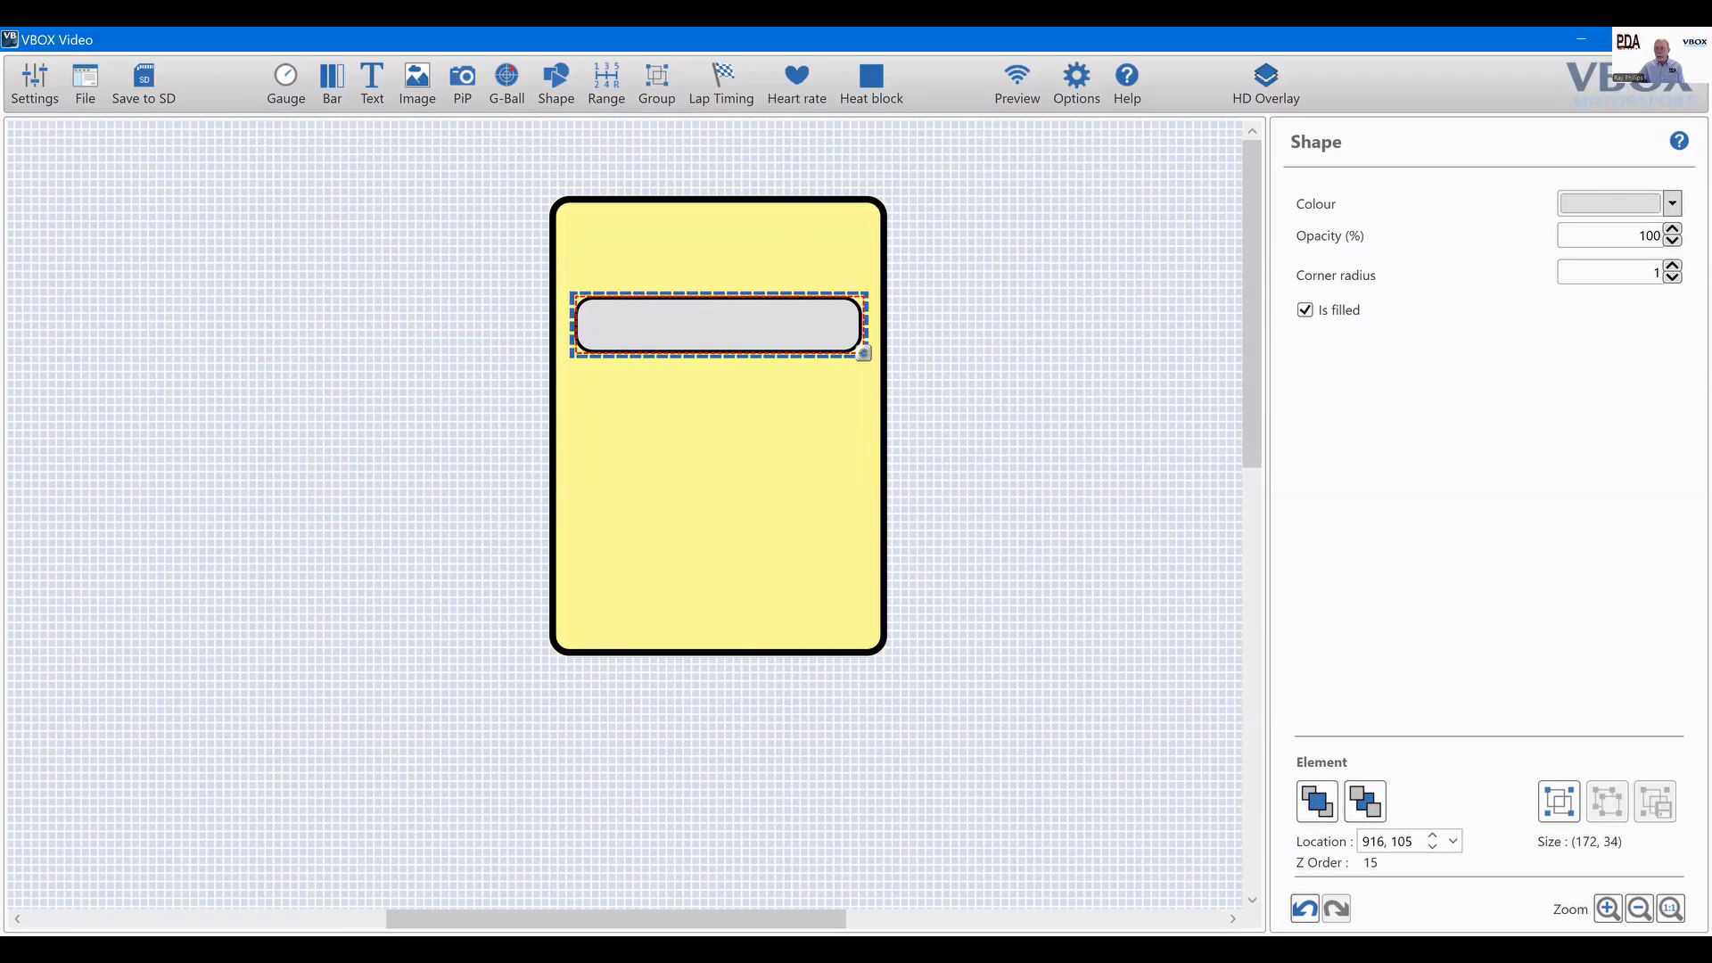
left_click(1559, 801)
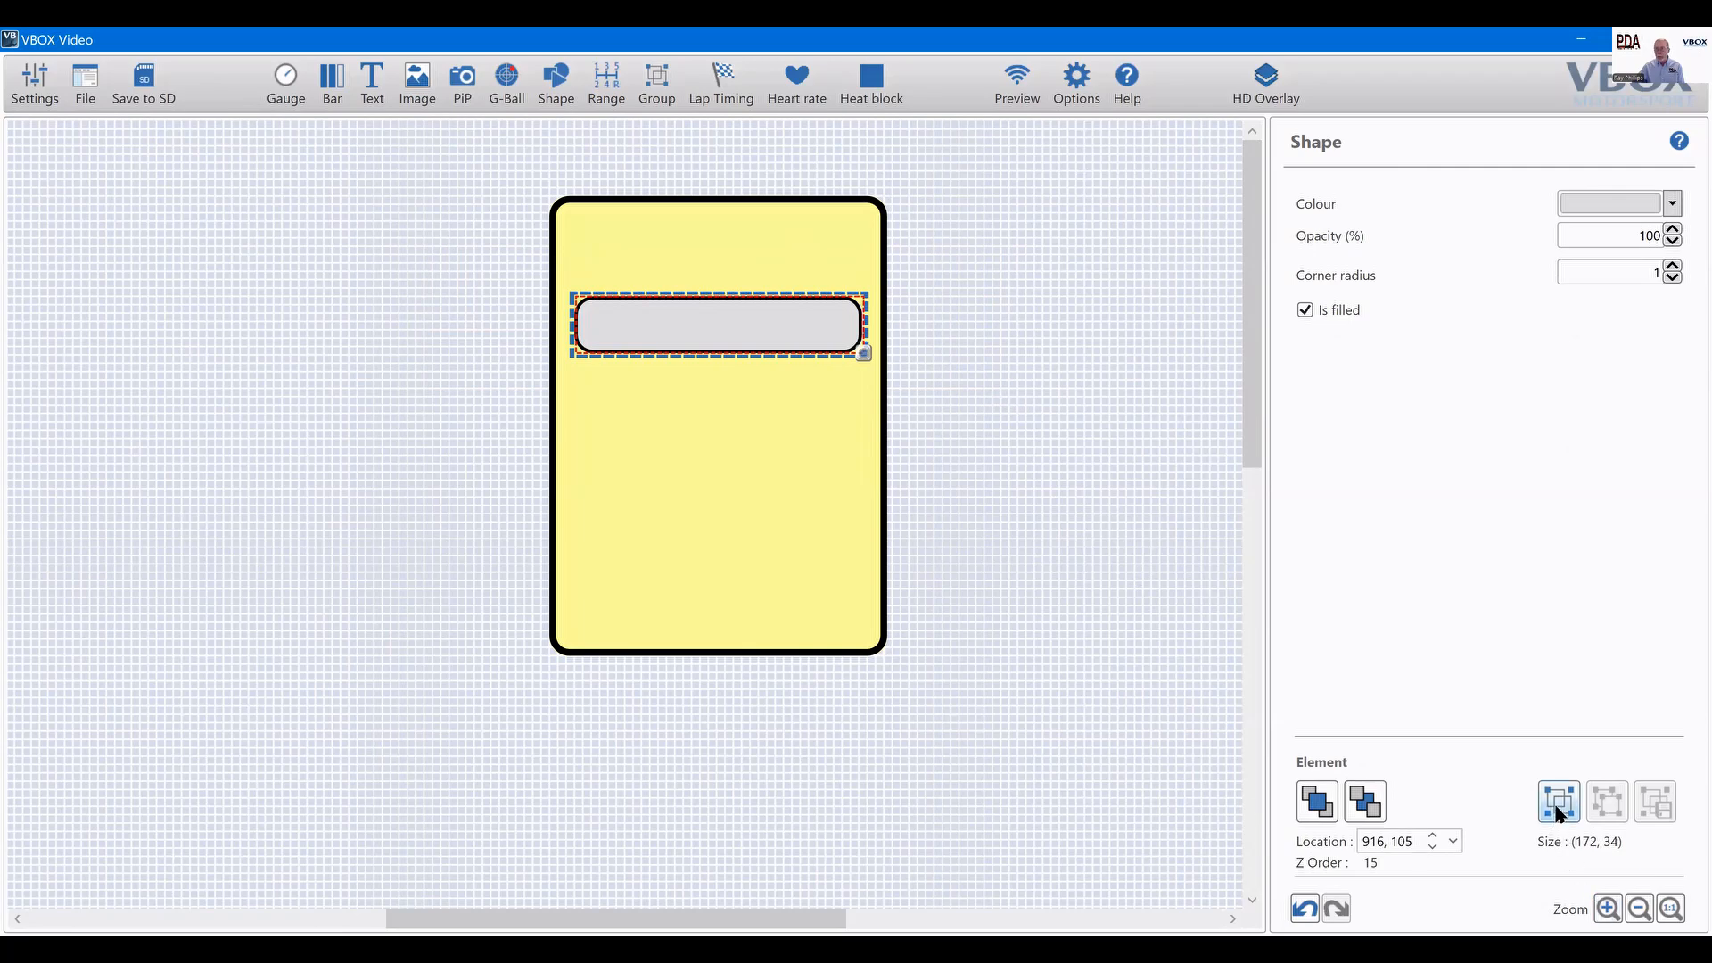
Duplicate the grouped bar with copy and paste, and place the copy inside the panel below the original at location 915, 151.
left_click(710, 333)
right_click(713, 331)
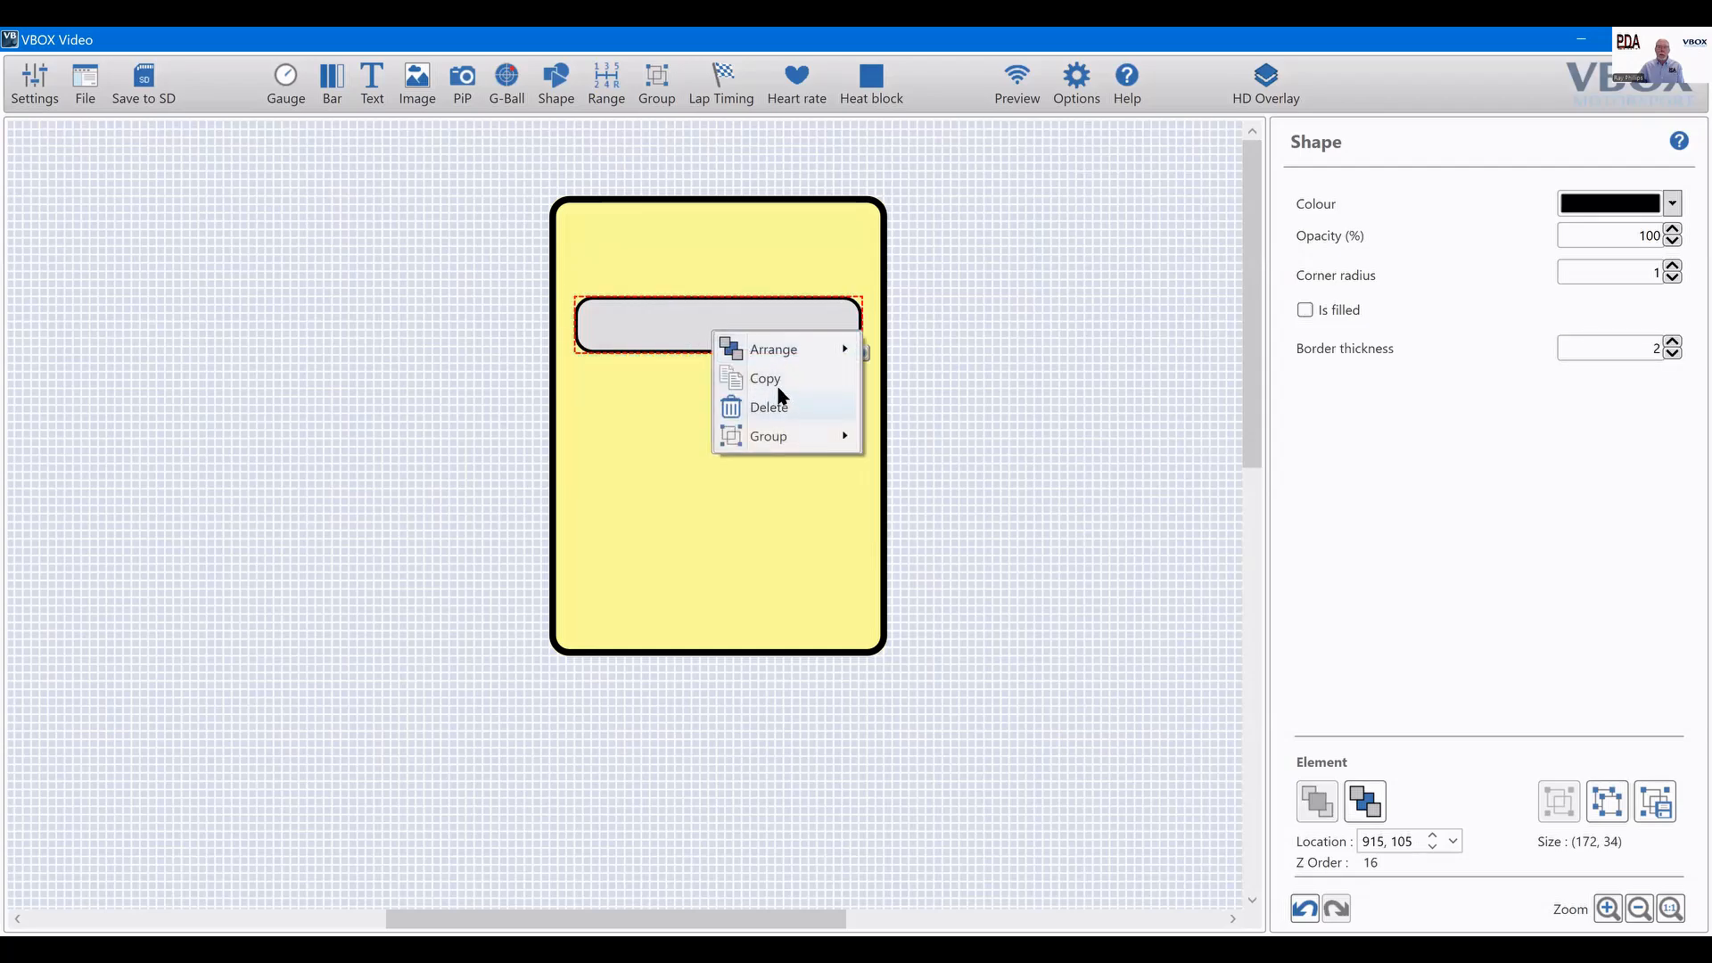
left_click(773, 380)
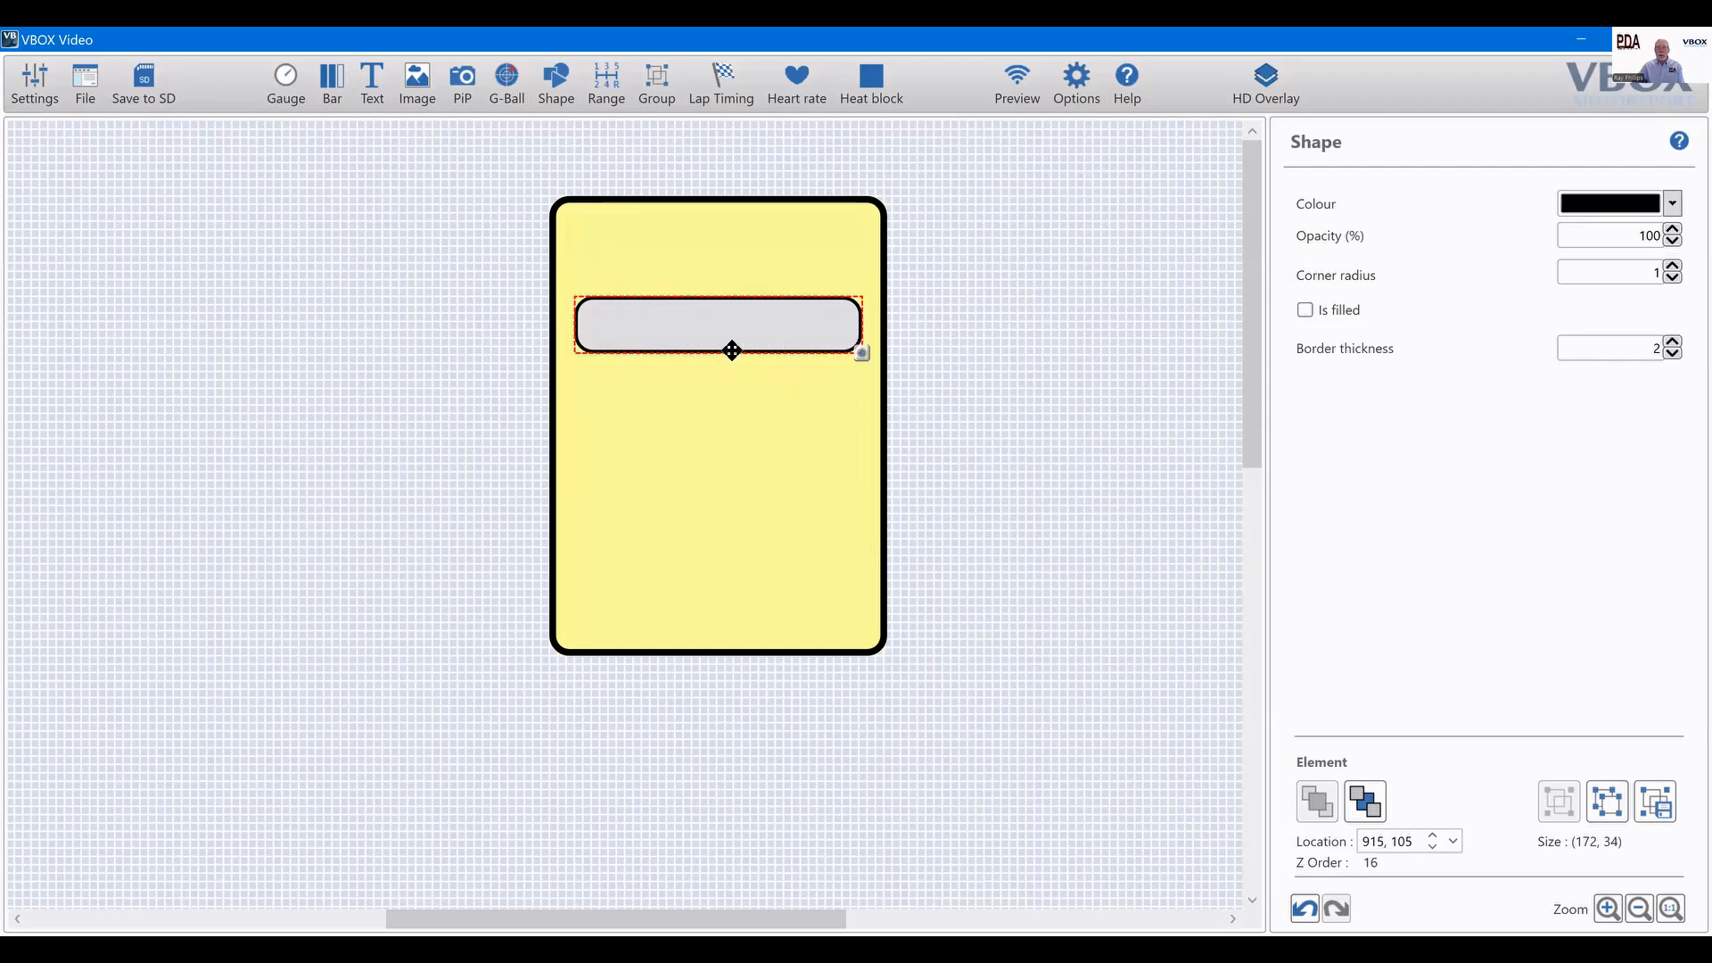
left_click(960, 370)
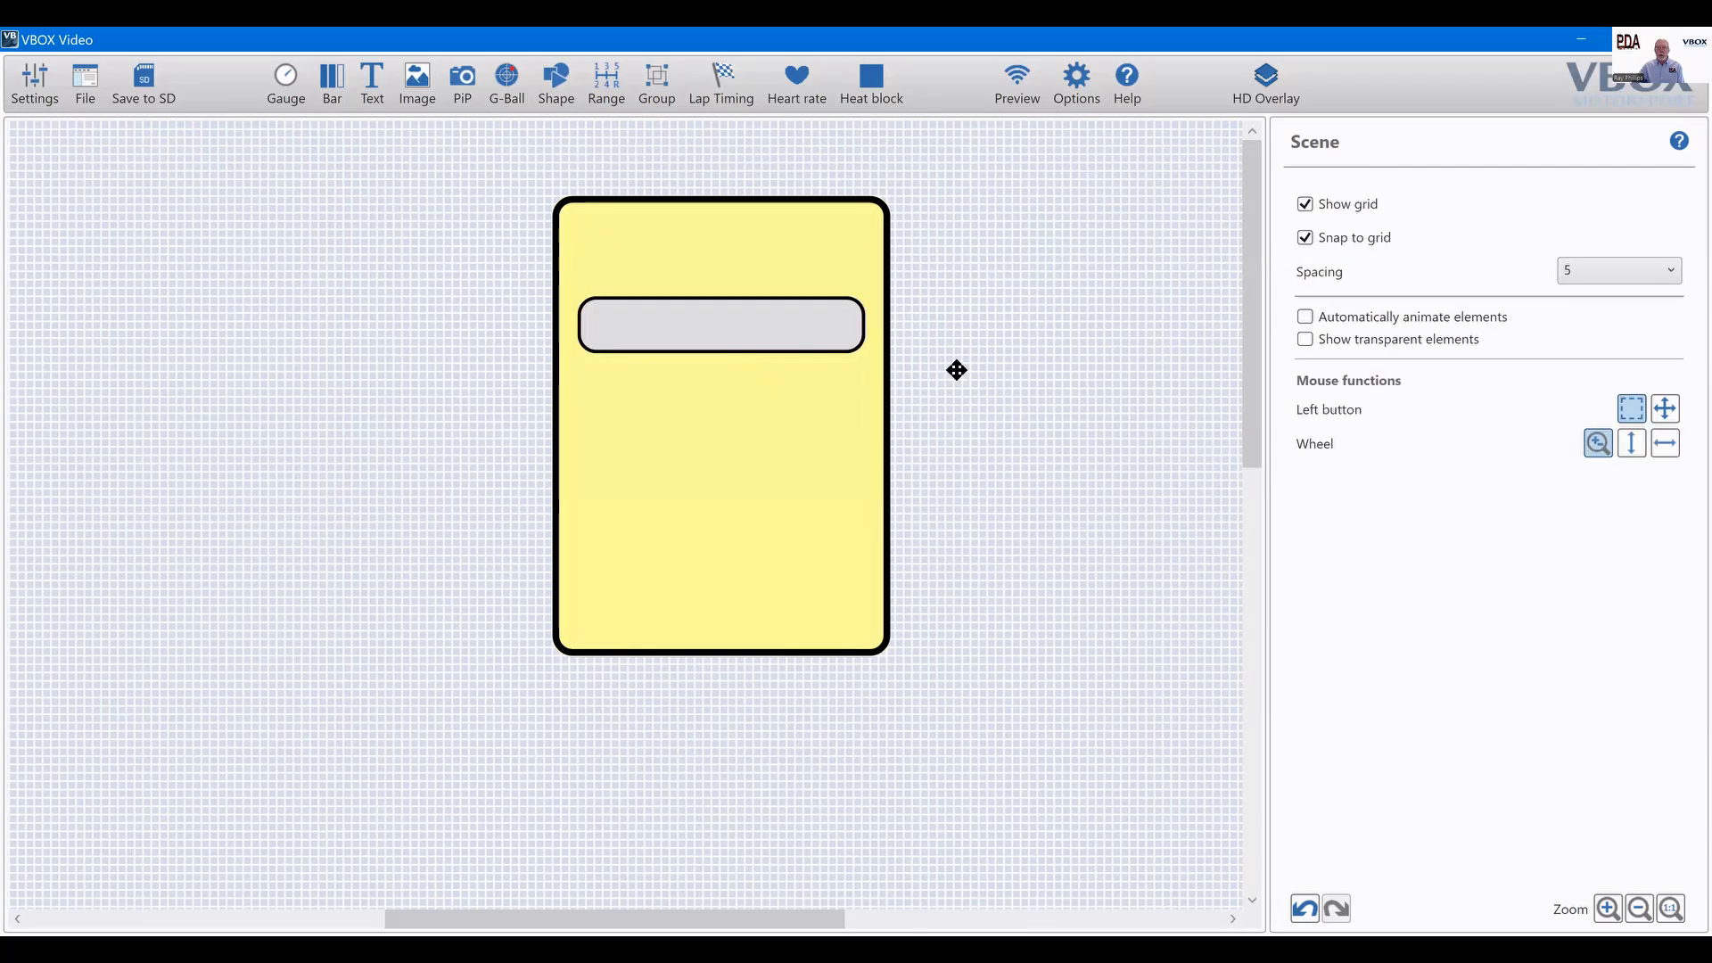
right_click(957, 370)
left_click(993, 439)
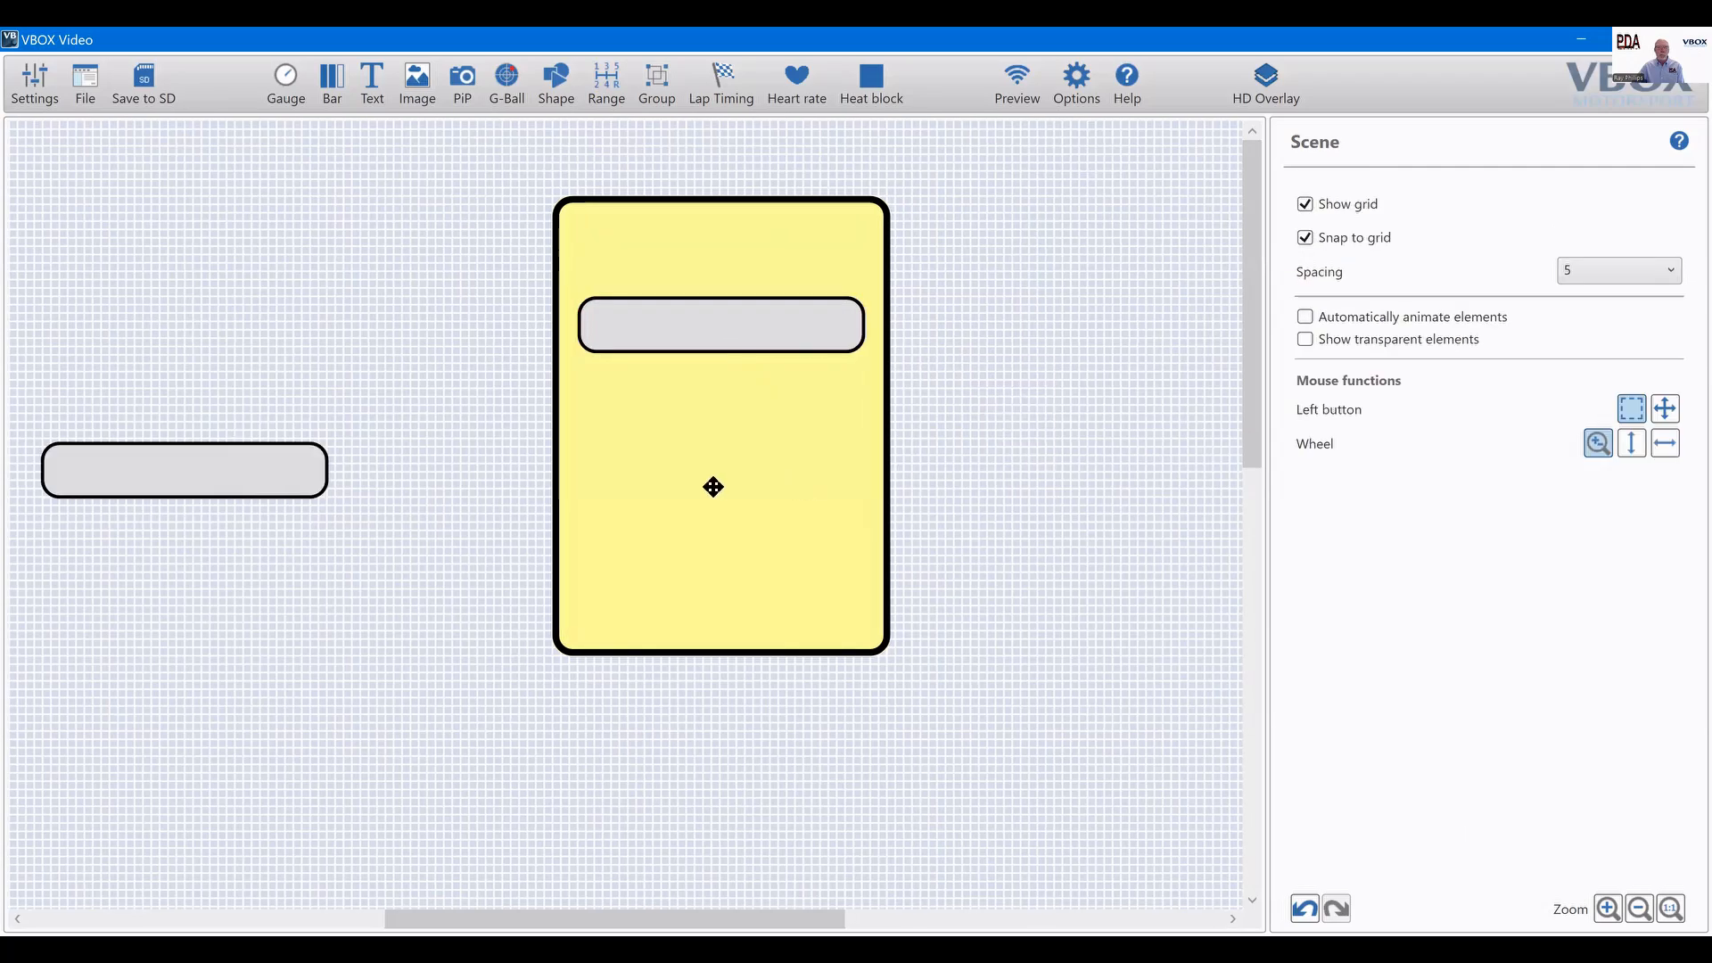
left_click_drag(164, 474, 697, 409)
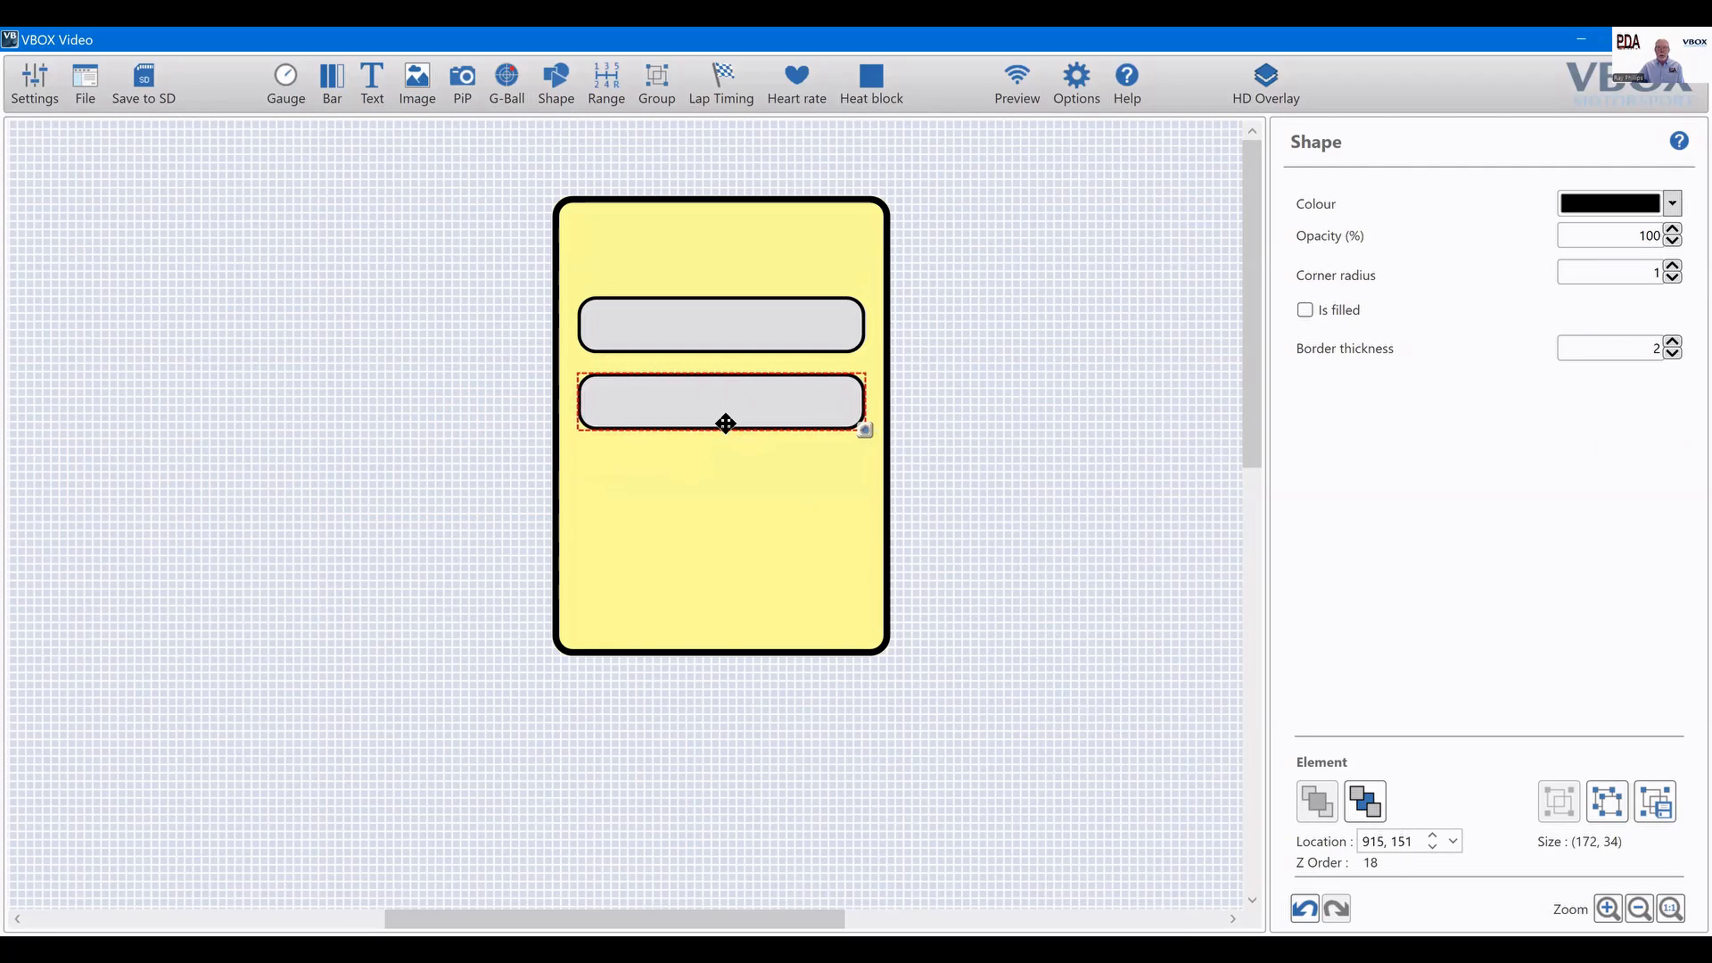
left_click(997, 406)
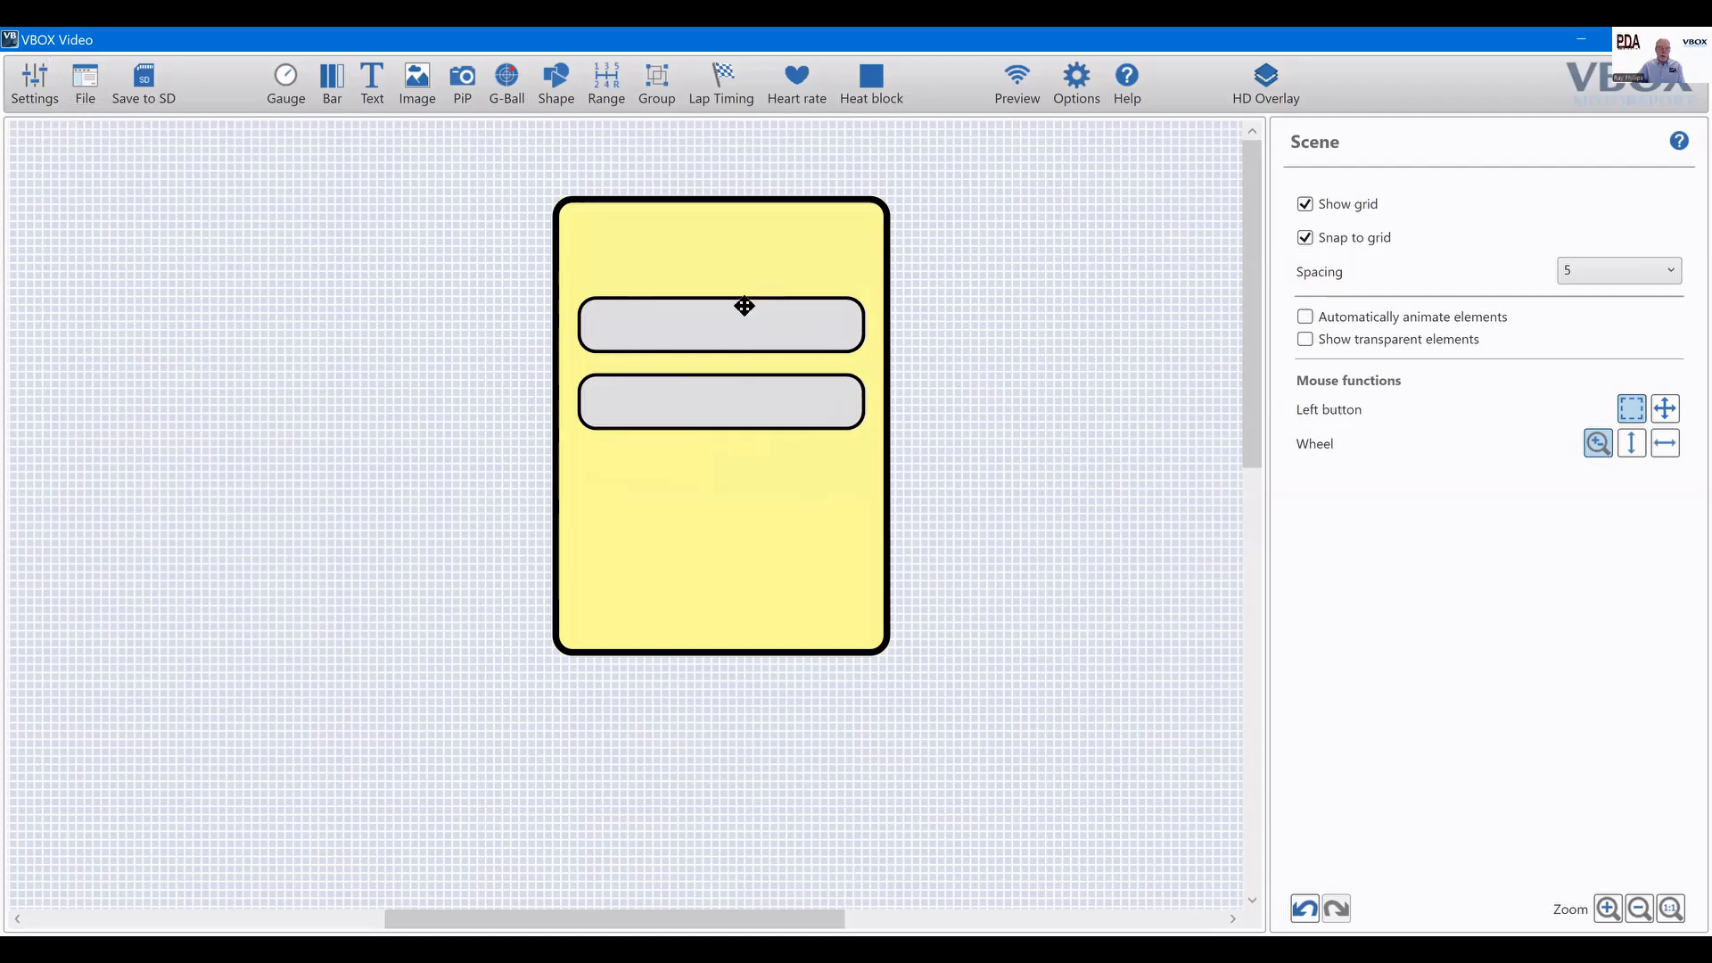
Add a text element in the empty area beside the yellow panel and set its label text to "Lap Timing".
left_click(372, 90)
left_click_drag(522, 155, 161, 245)
left_click(272, 328)
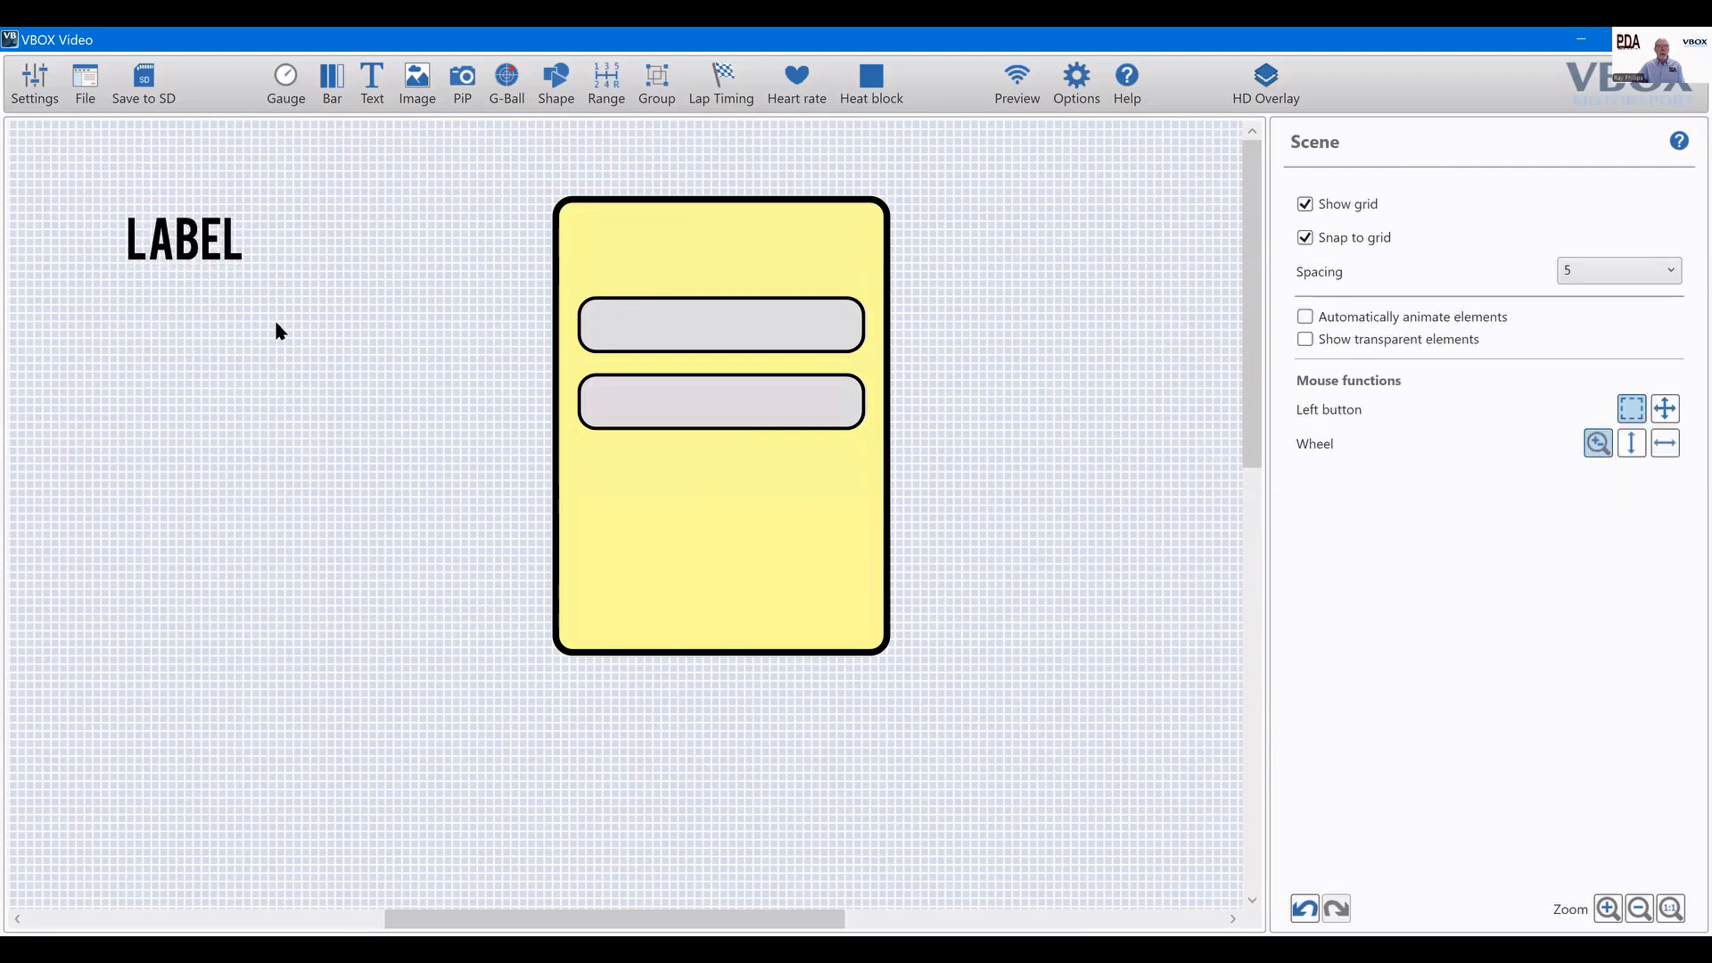
left_click(181, 237)
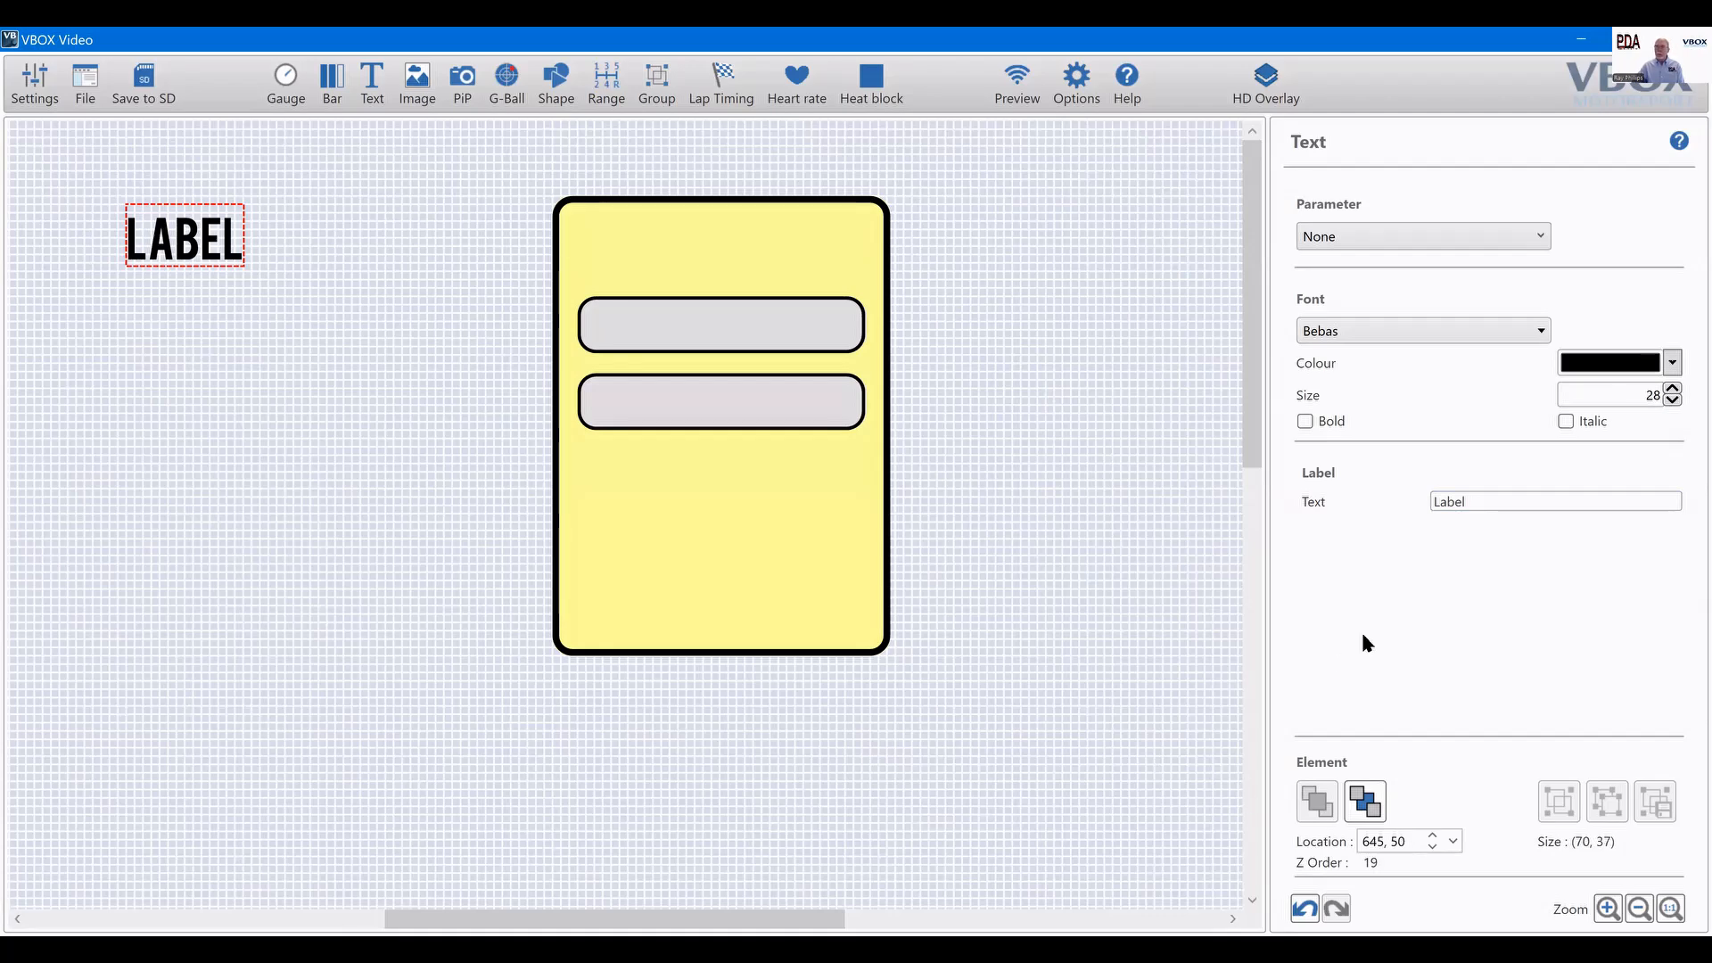
left_click_drag(1472, 501, 1394, 496)
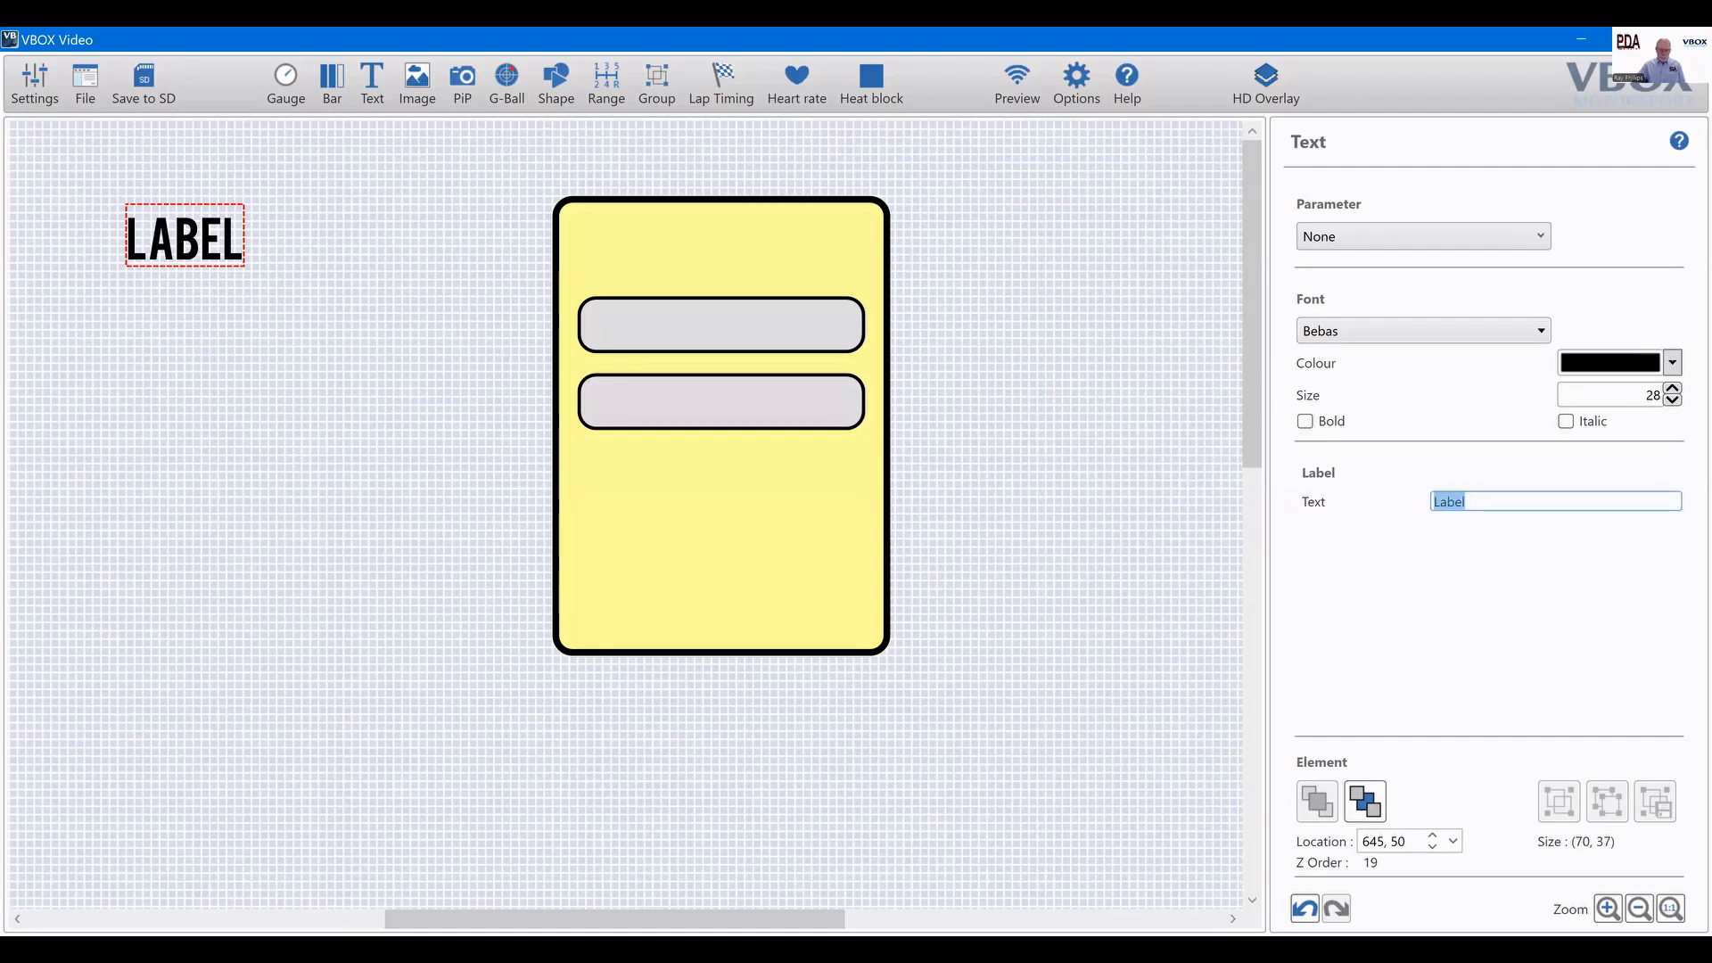
type("Lap")
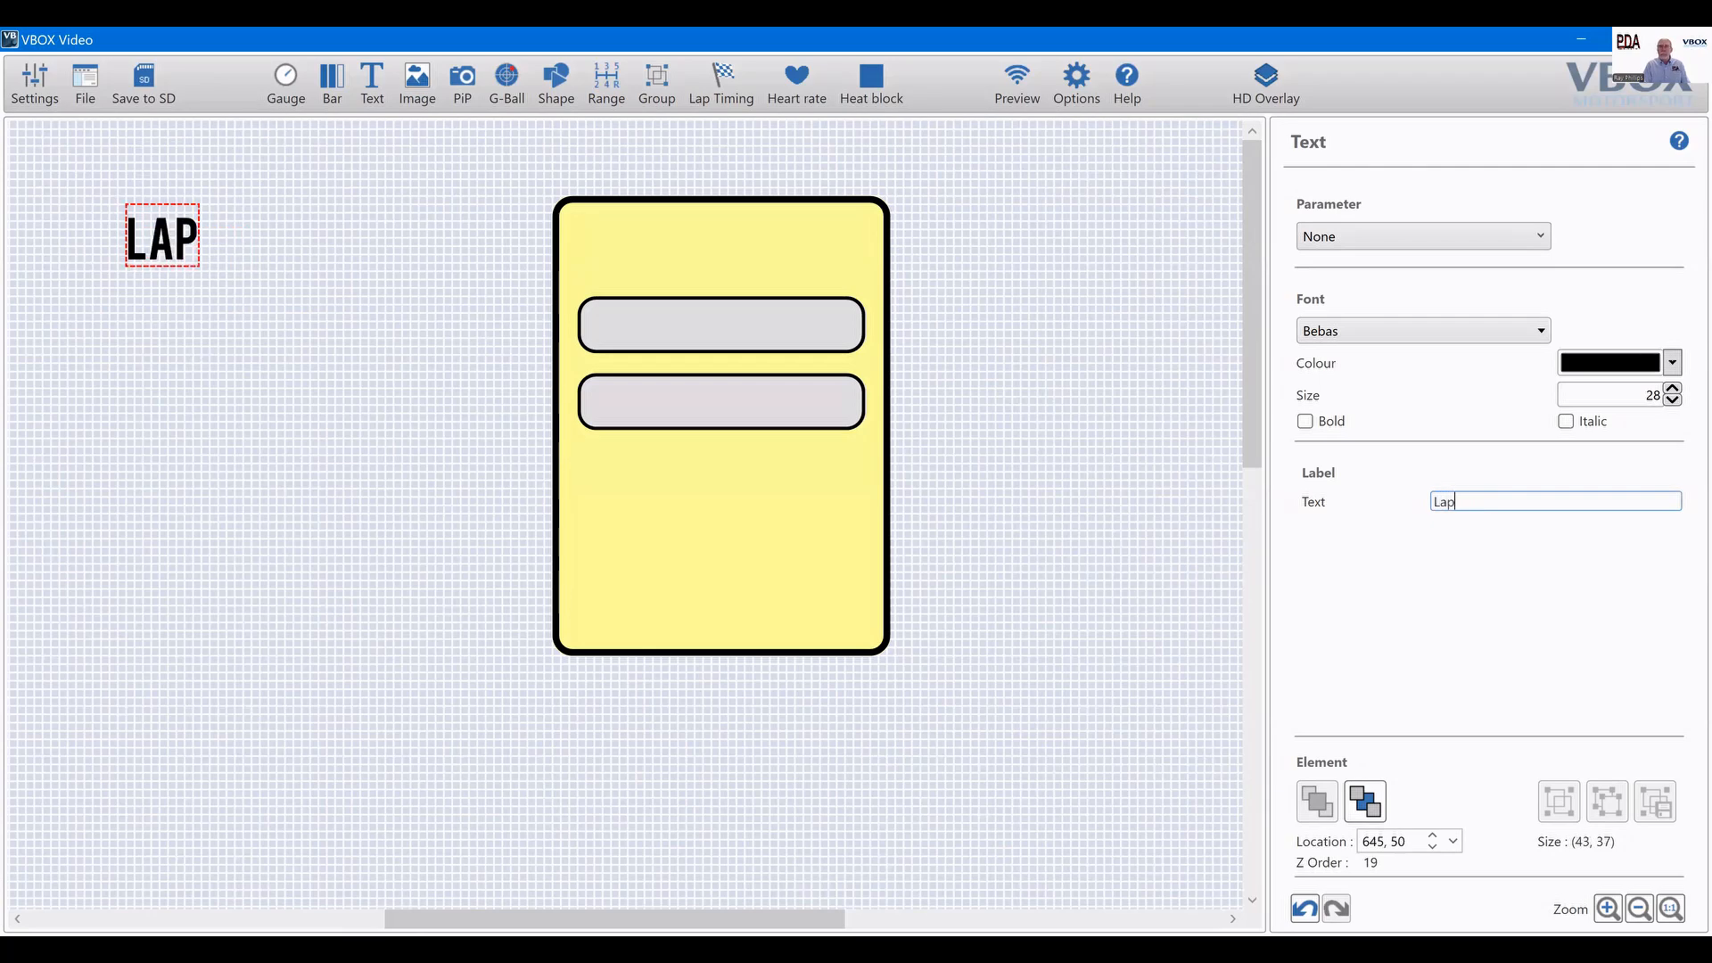
type(" Timing")
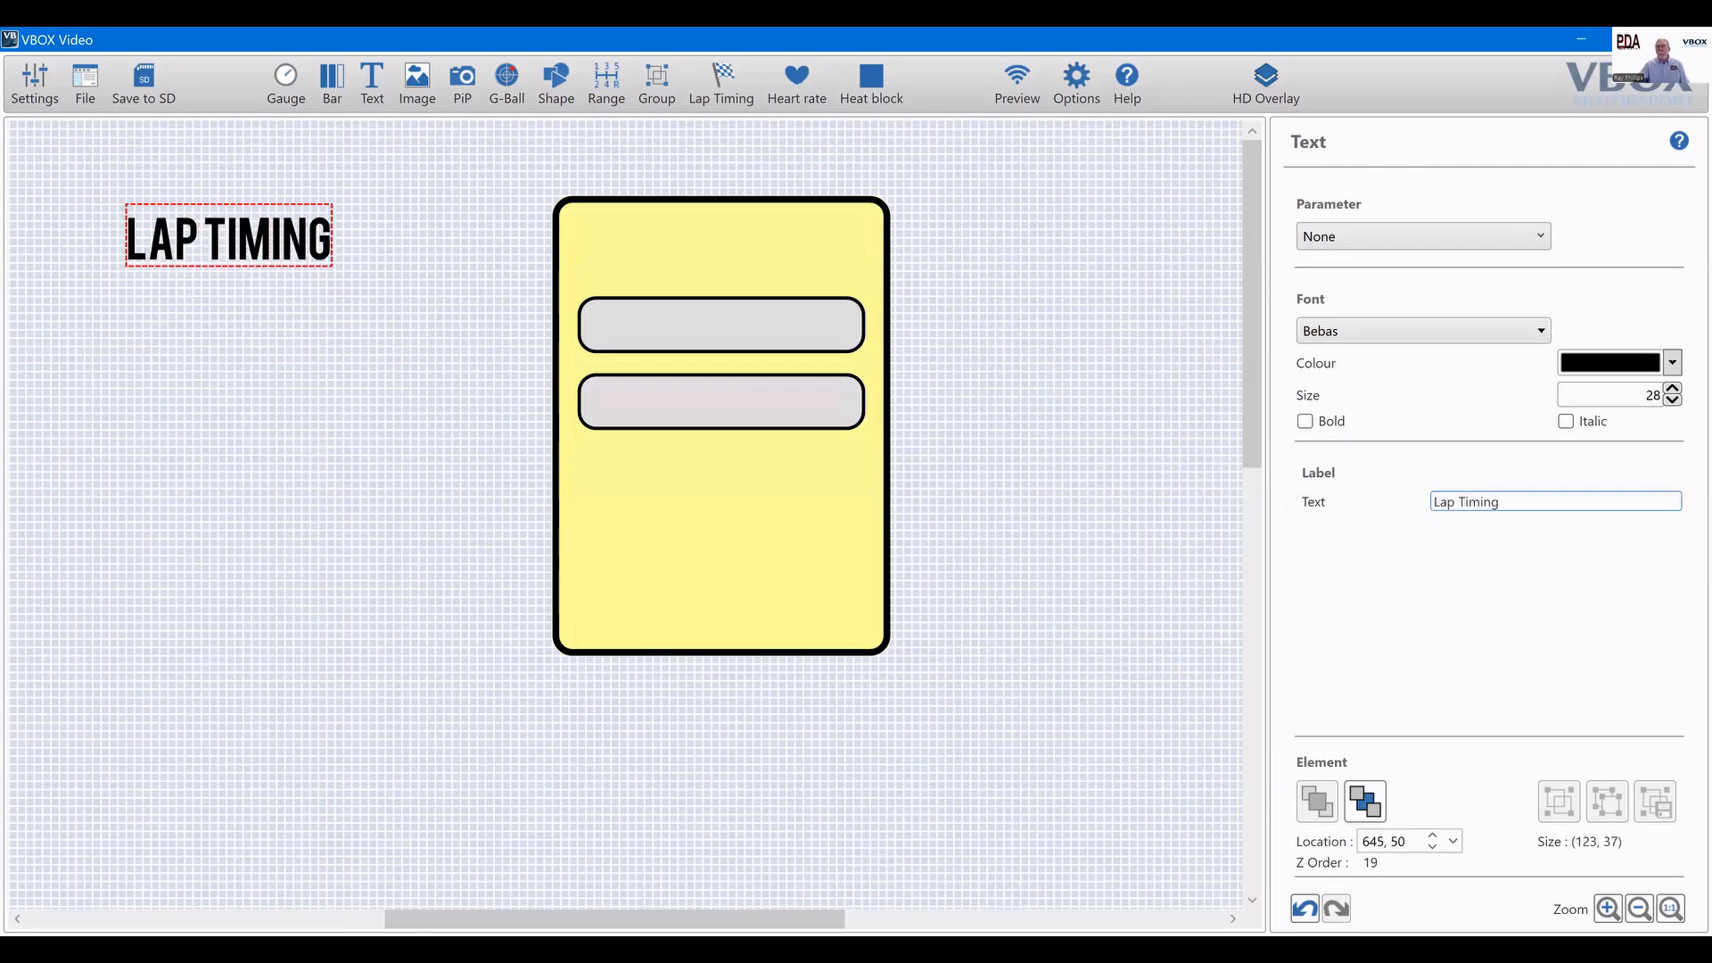
Move the Lap Timing title into the yellow panel above the upper bar, at location 940, 60.
left_click(237, 269)
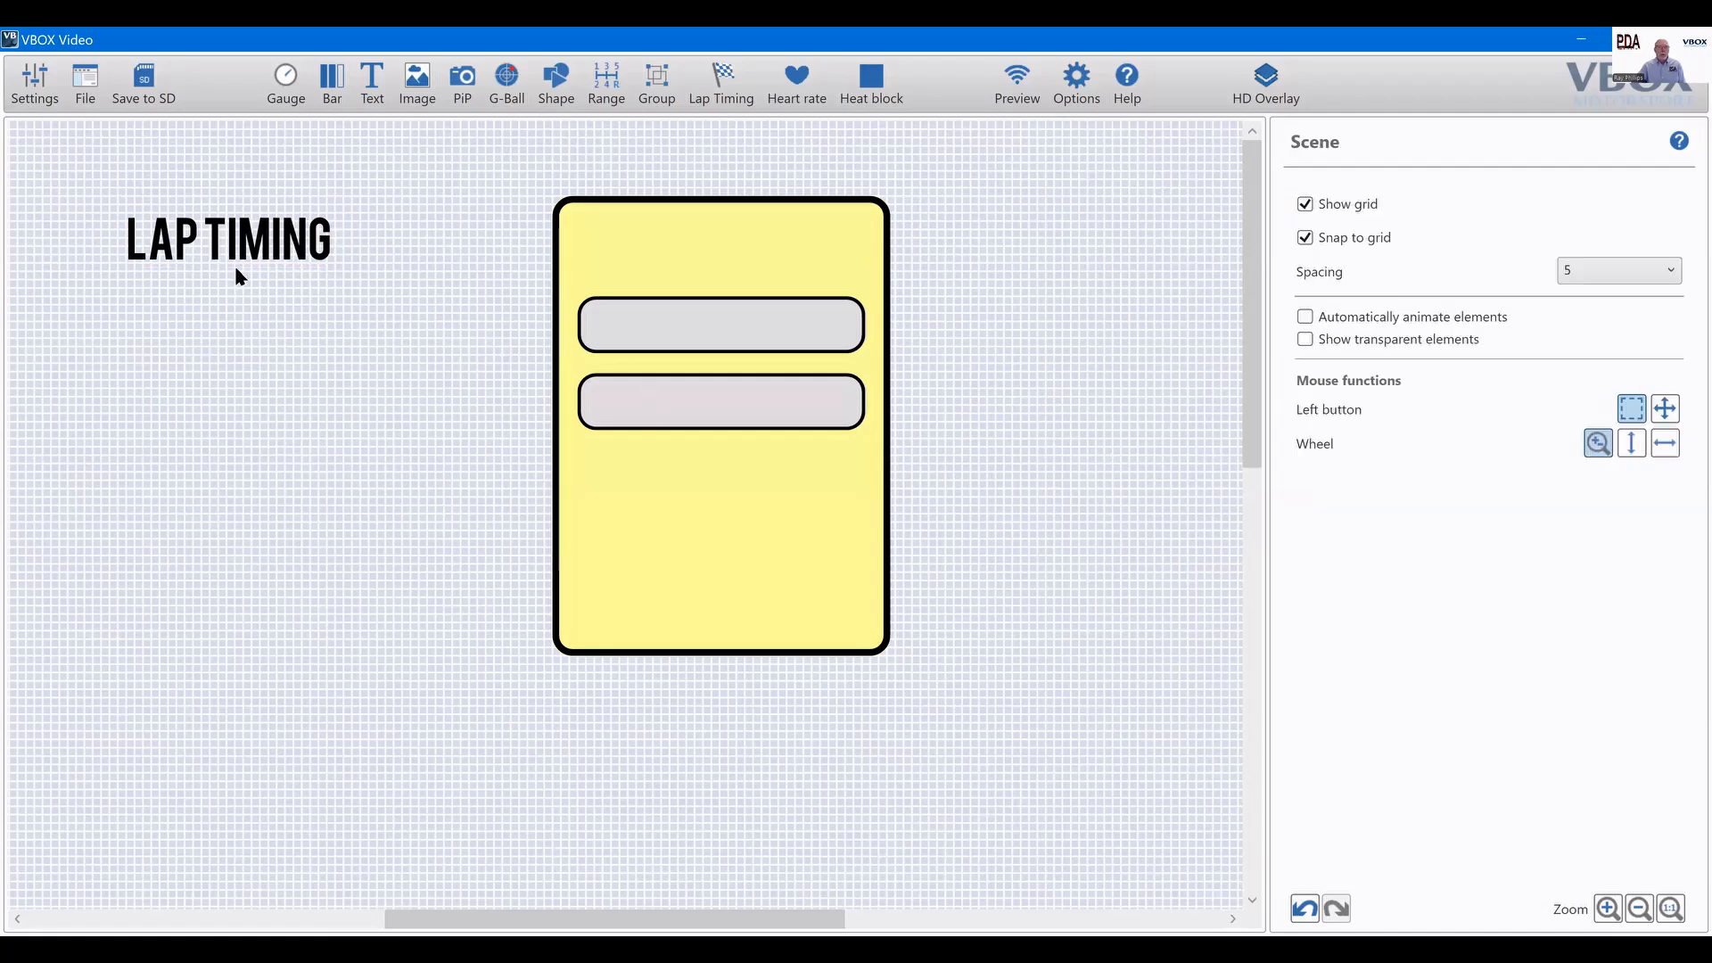
left_click(245, 236)
left_click_drag(245, 236, 738, 252)
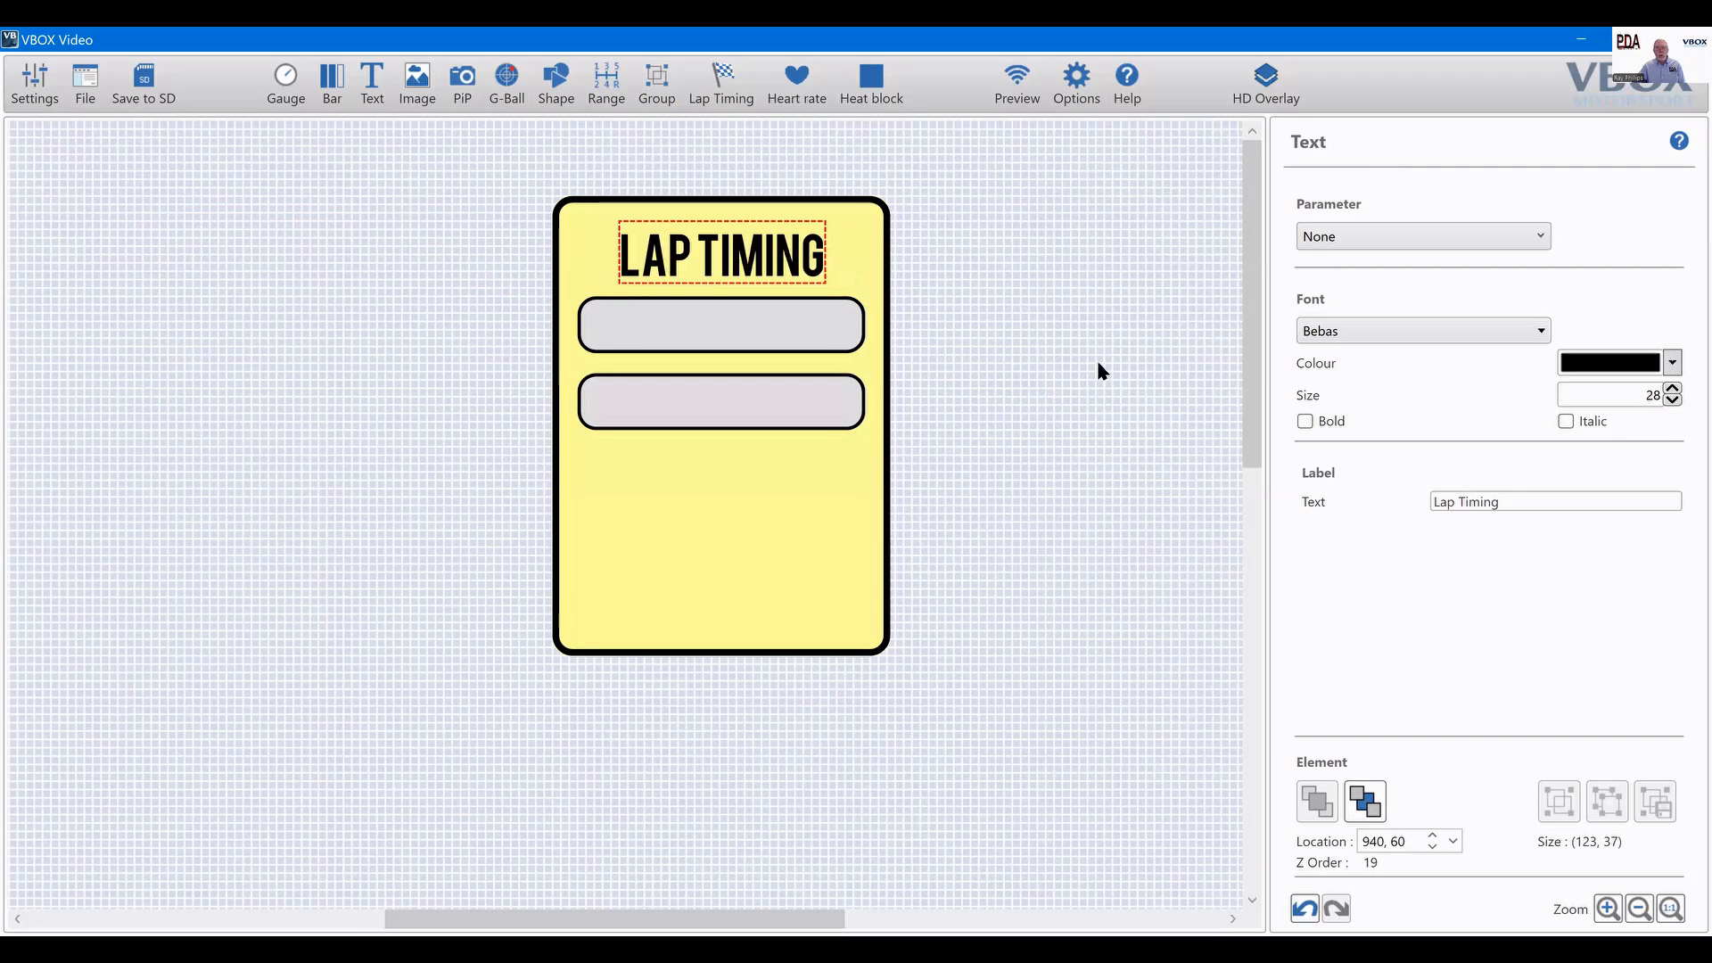
left_click(1075, 405)
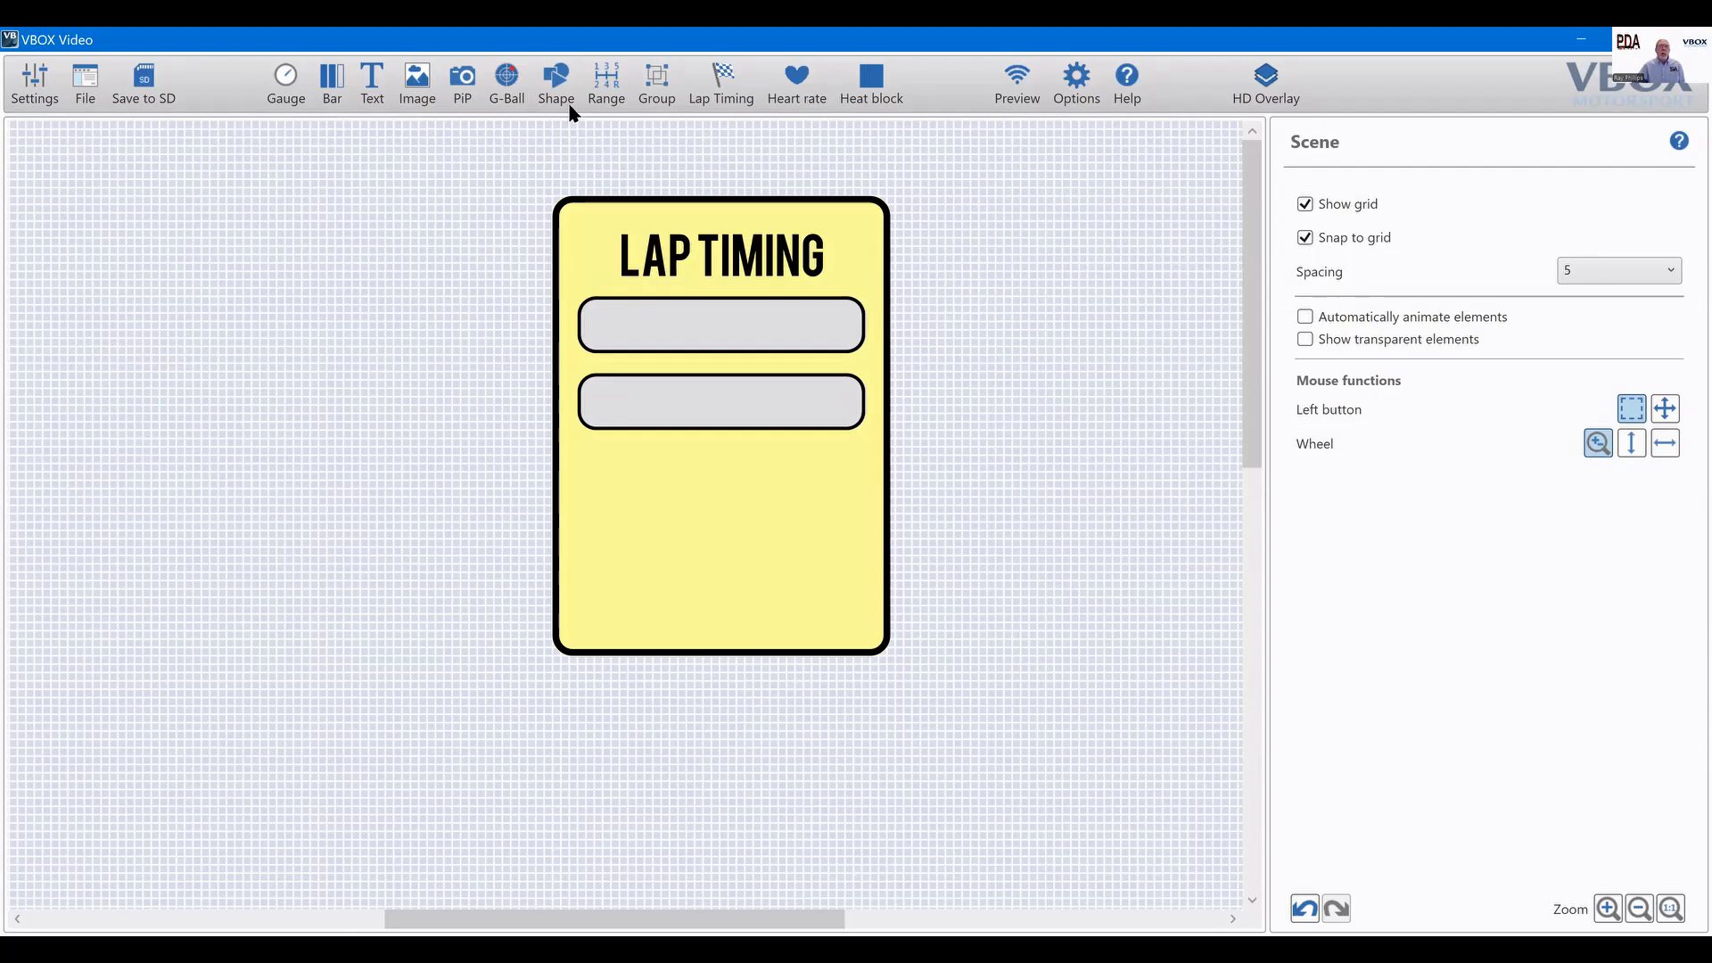
Add a text element over the upper grey bar and set its parameter to Lap Timing, Current lap time.
left_click(373, 77)
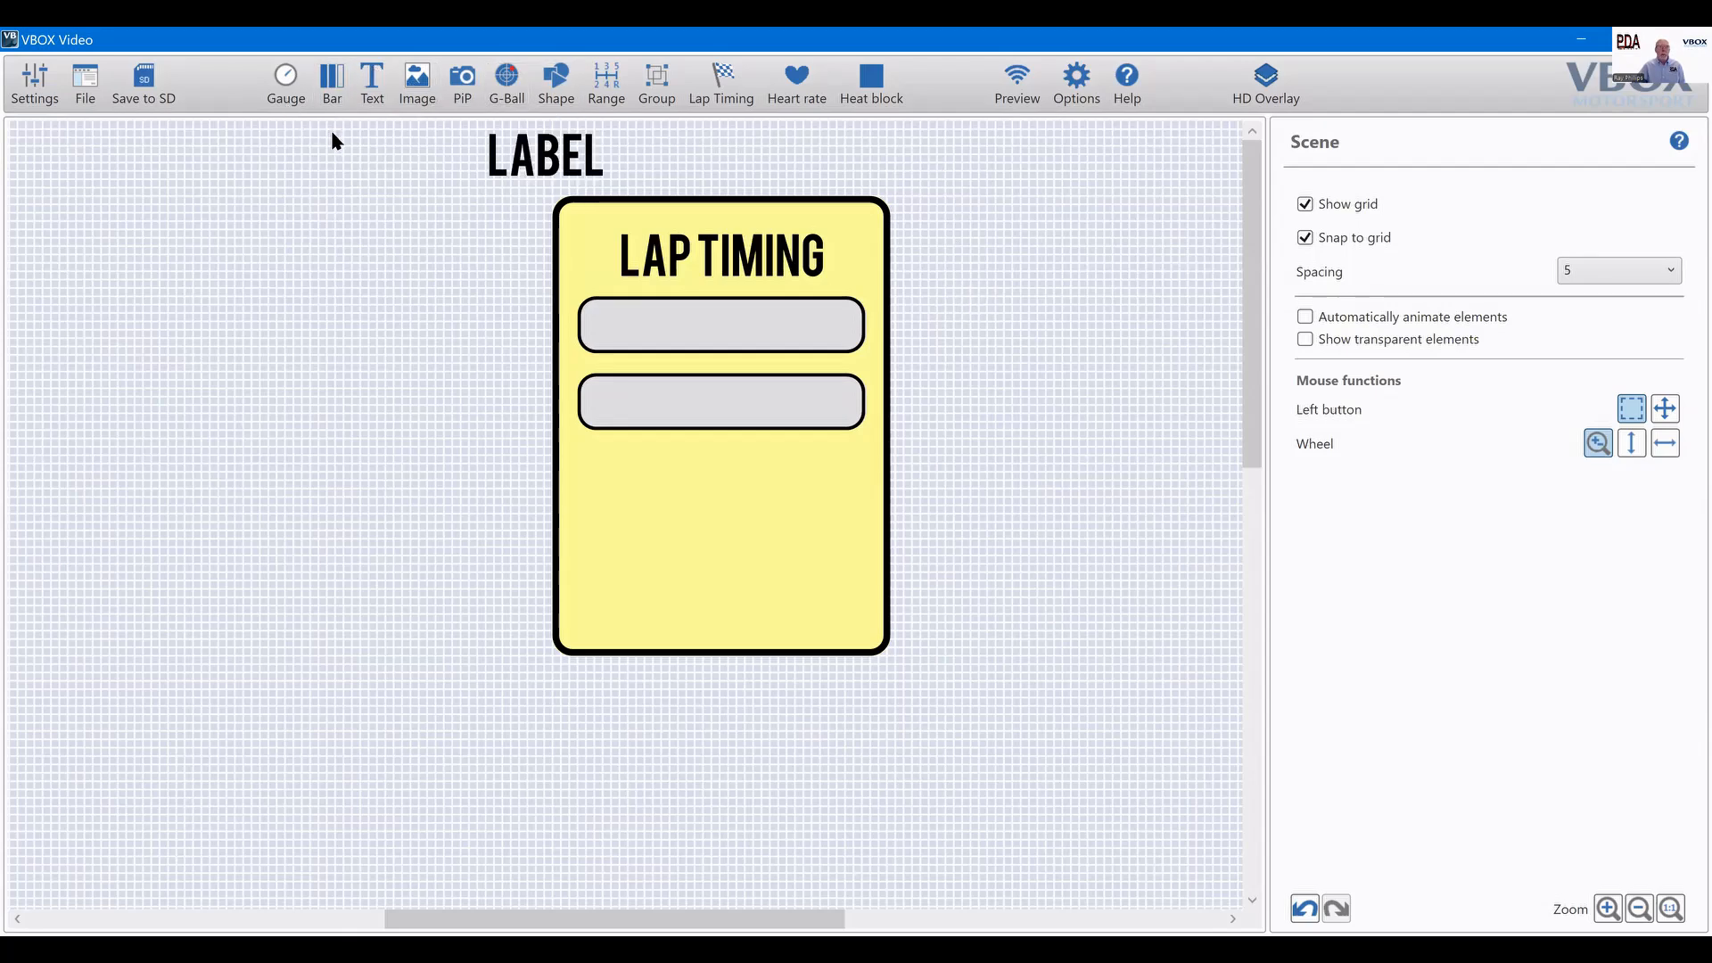
left_click_drag(496, 137, 749, 316)
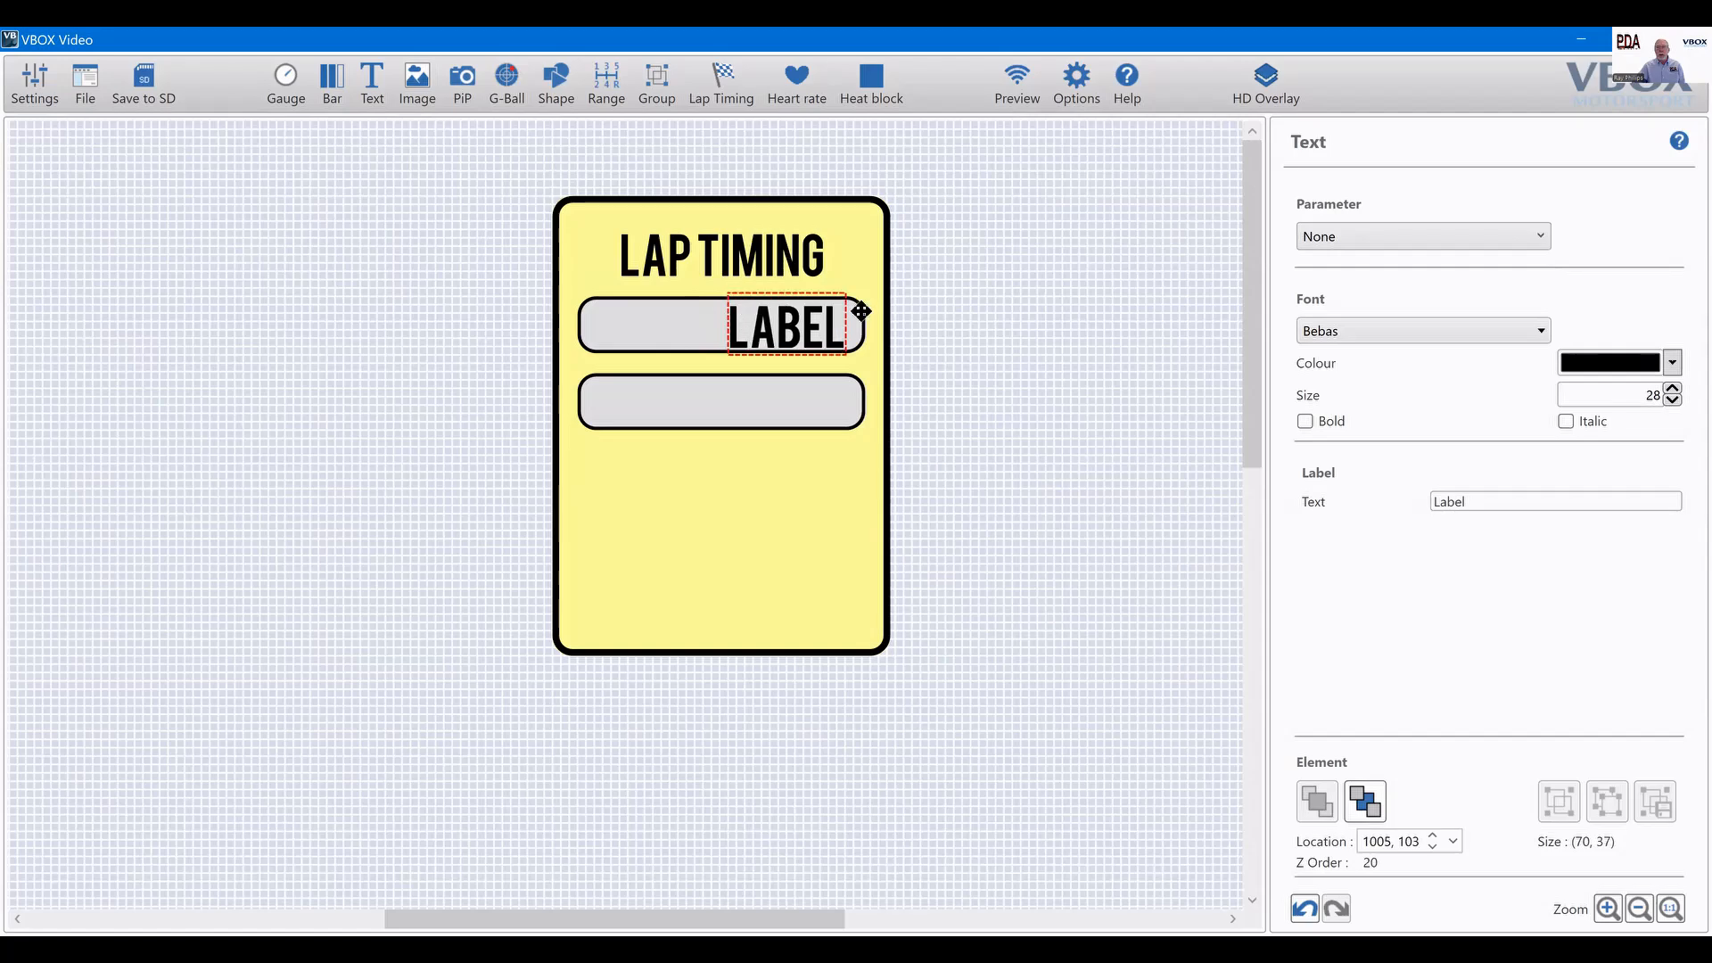
left_click(1422, 242)
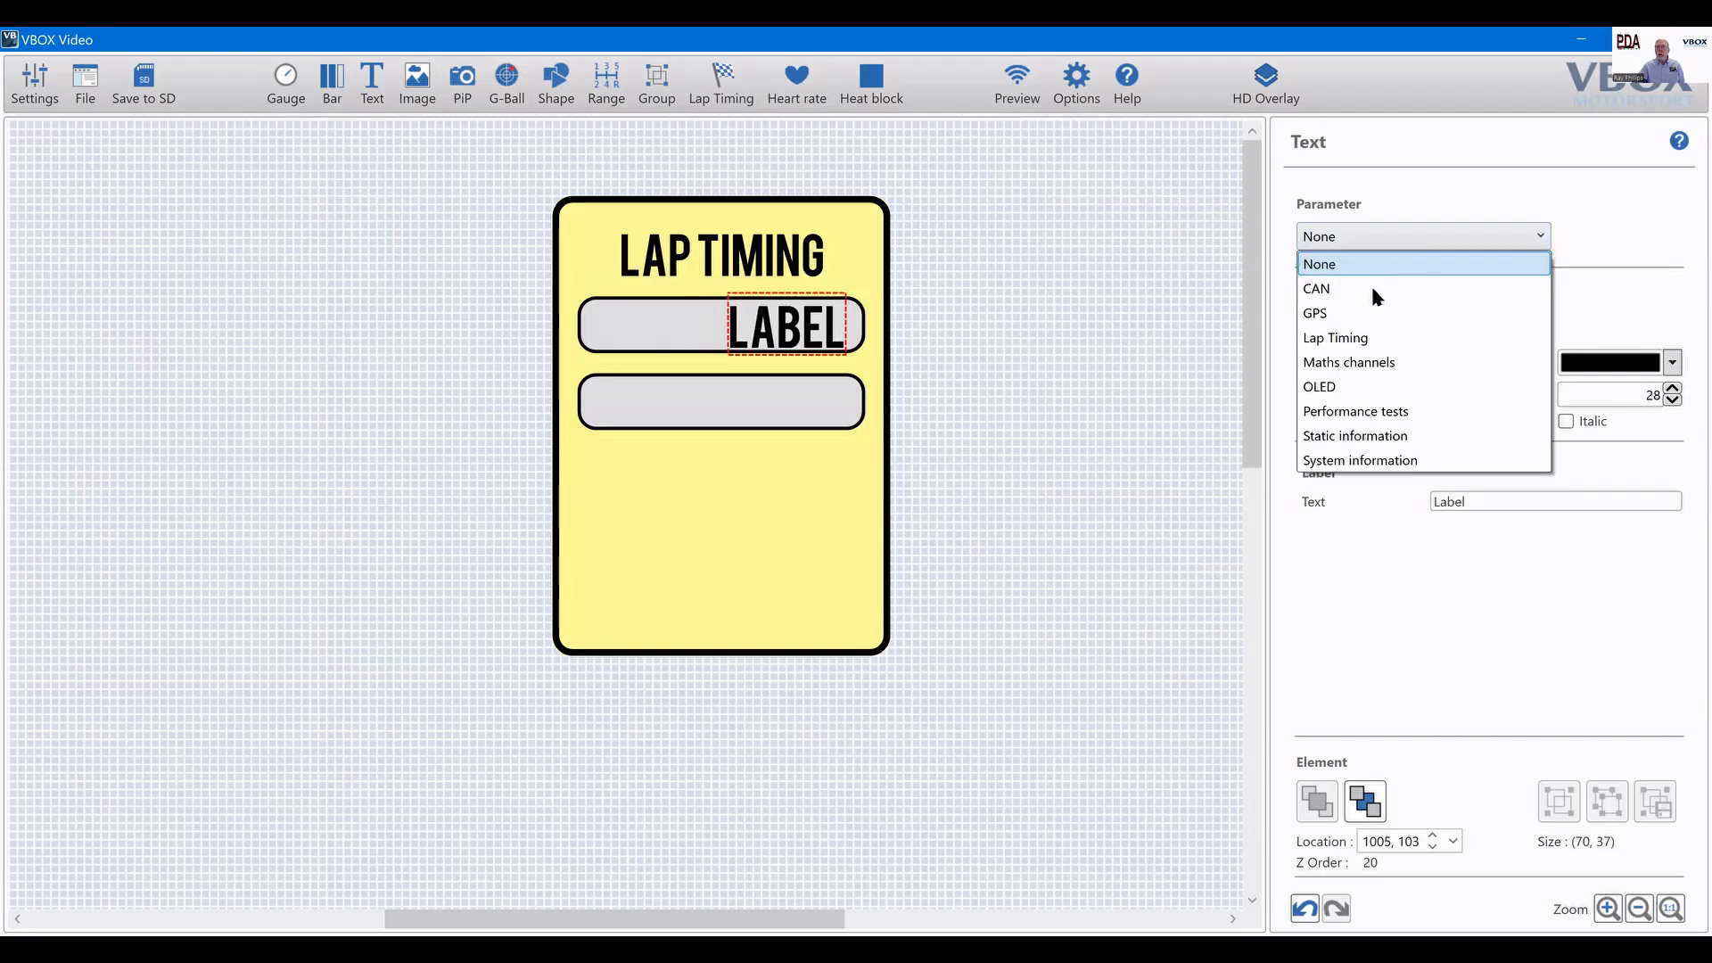
left_click(1348, 316)
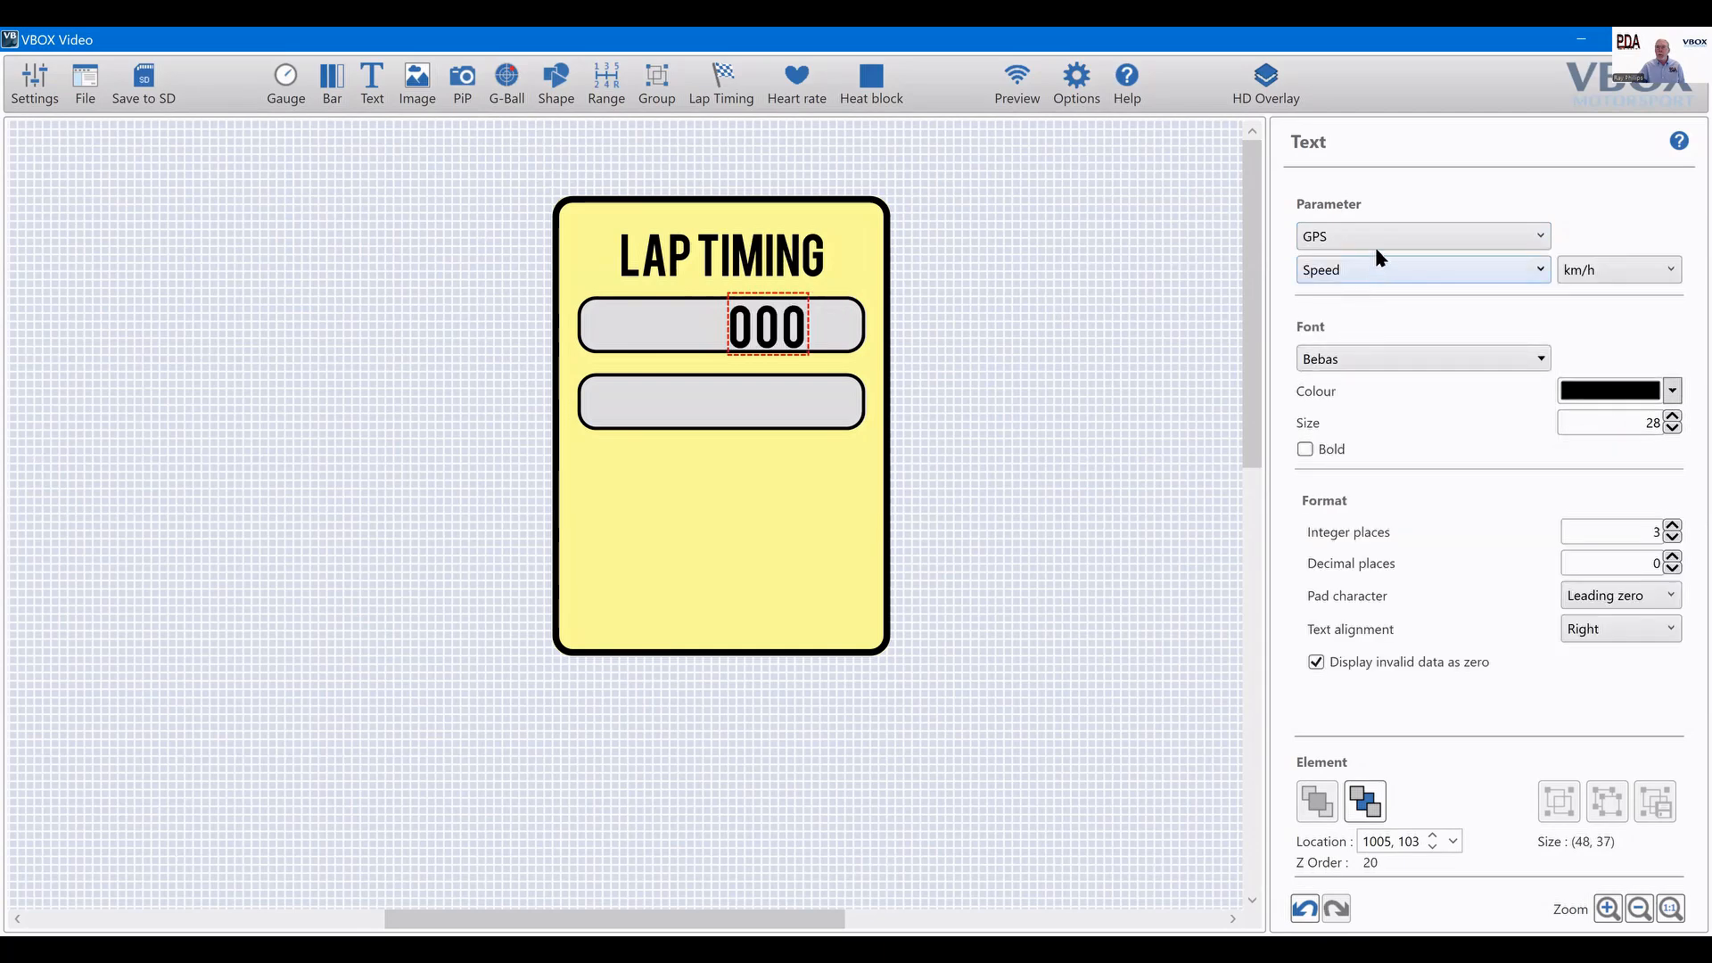
left_click(1380, 230)
left_click(1371, 331)
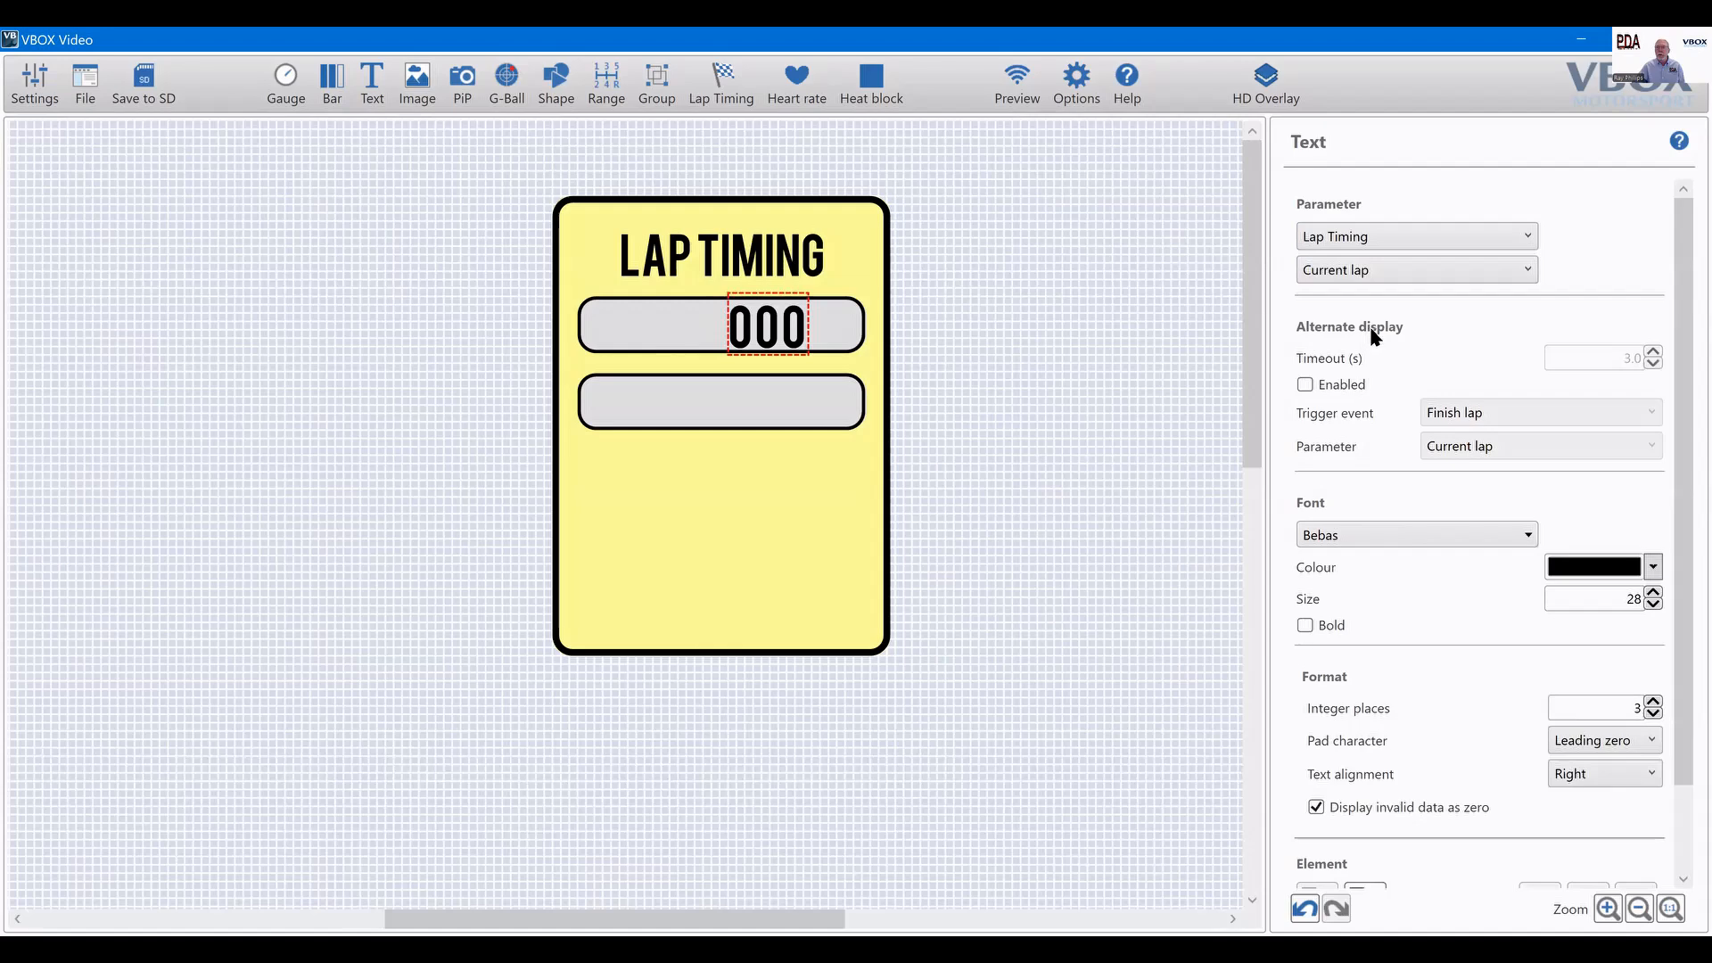
left_click(1390, 262)
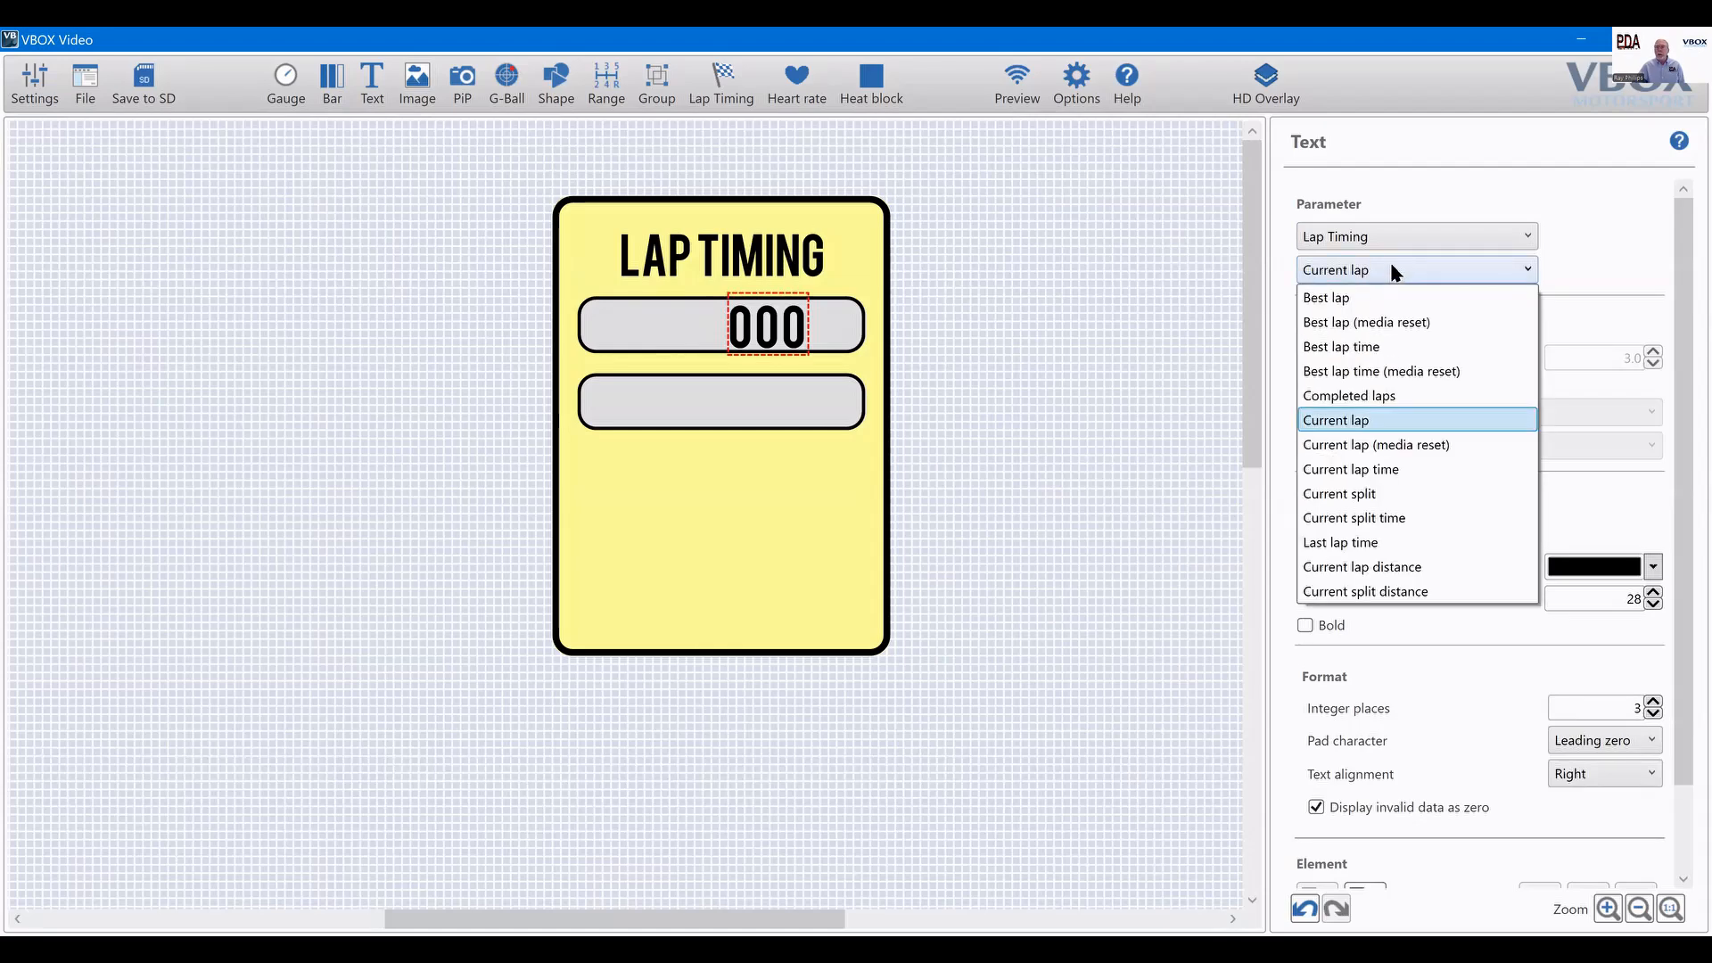
left_click(1358, 470)
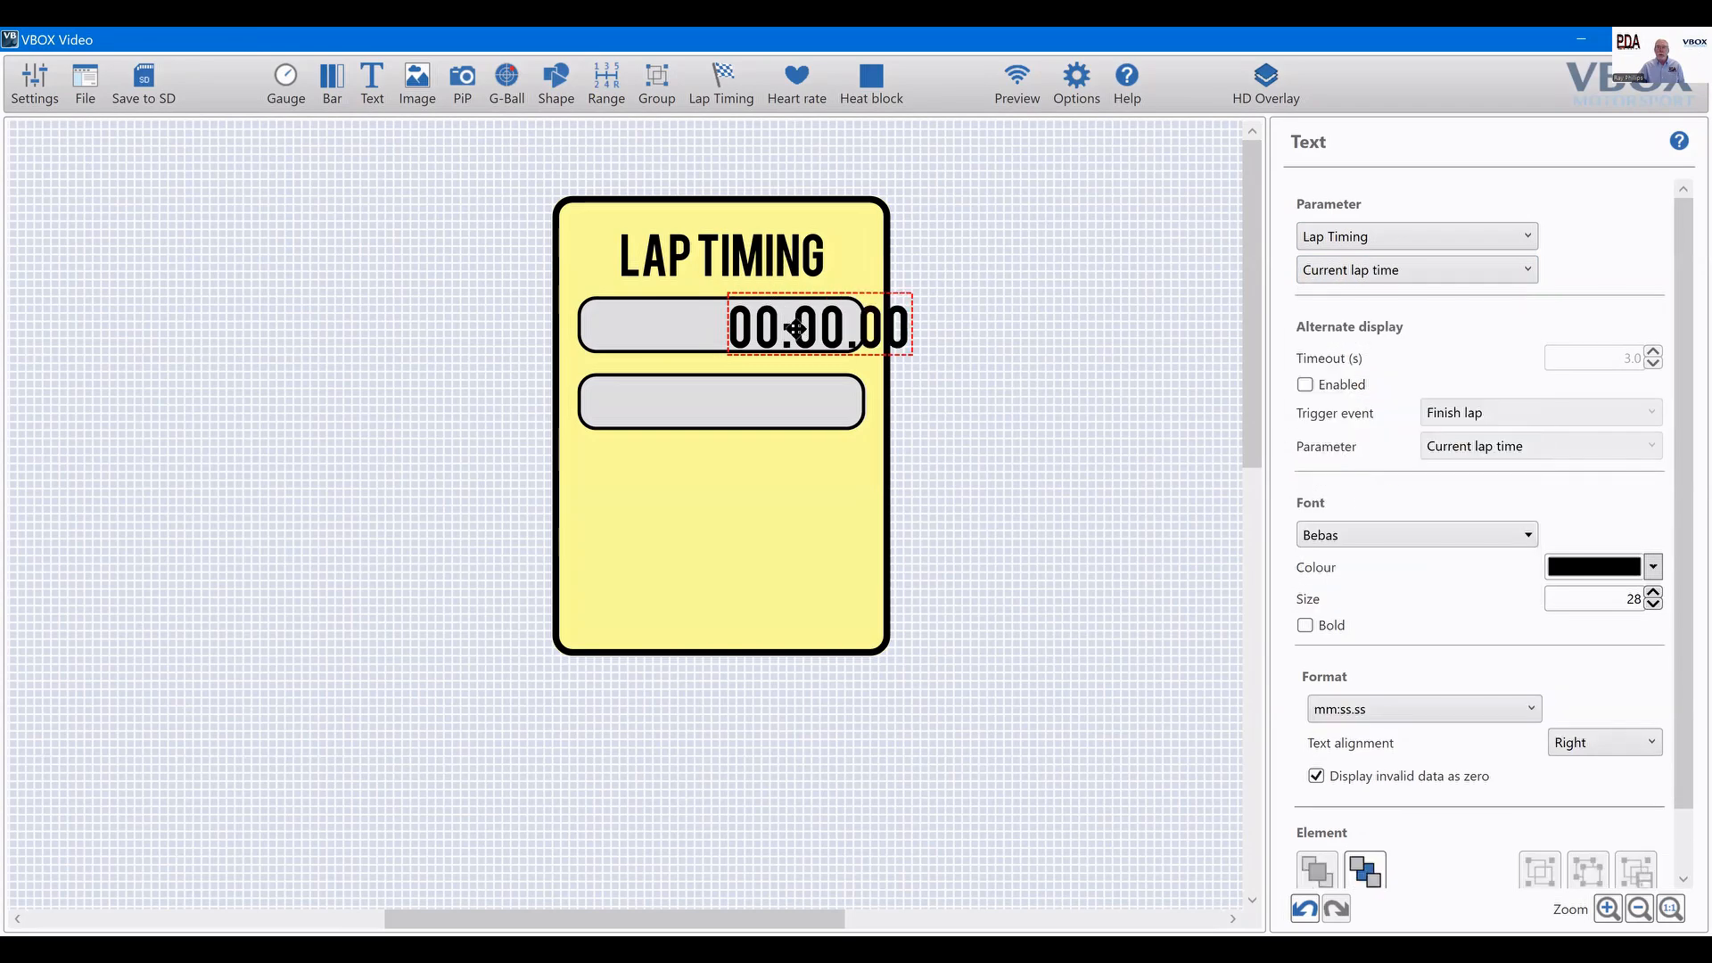
Fit the current lap time readout inside the right part of the upper bar and set its colour to dark blue.
left_click_drag(807, 319, 743, 318)
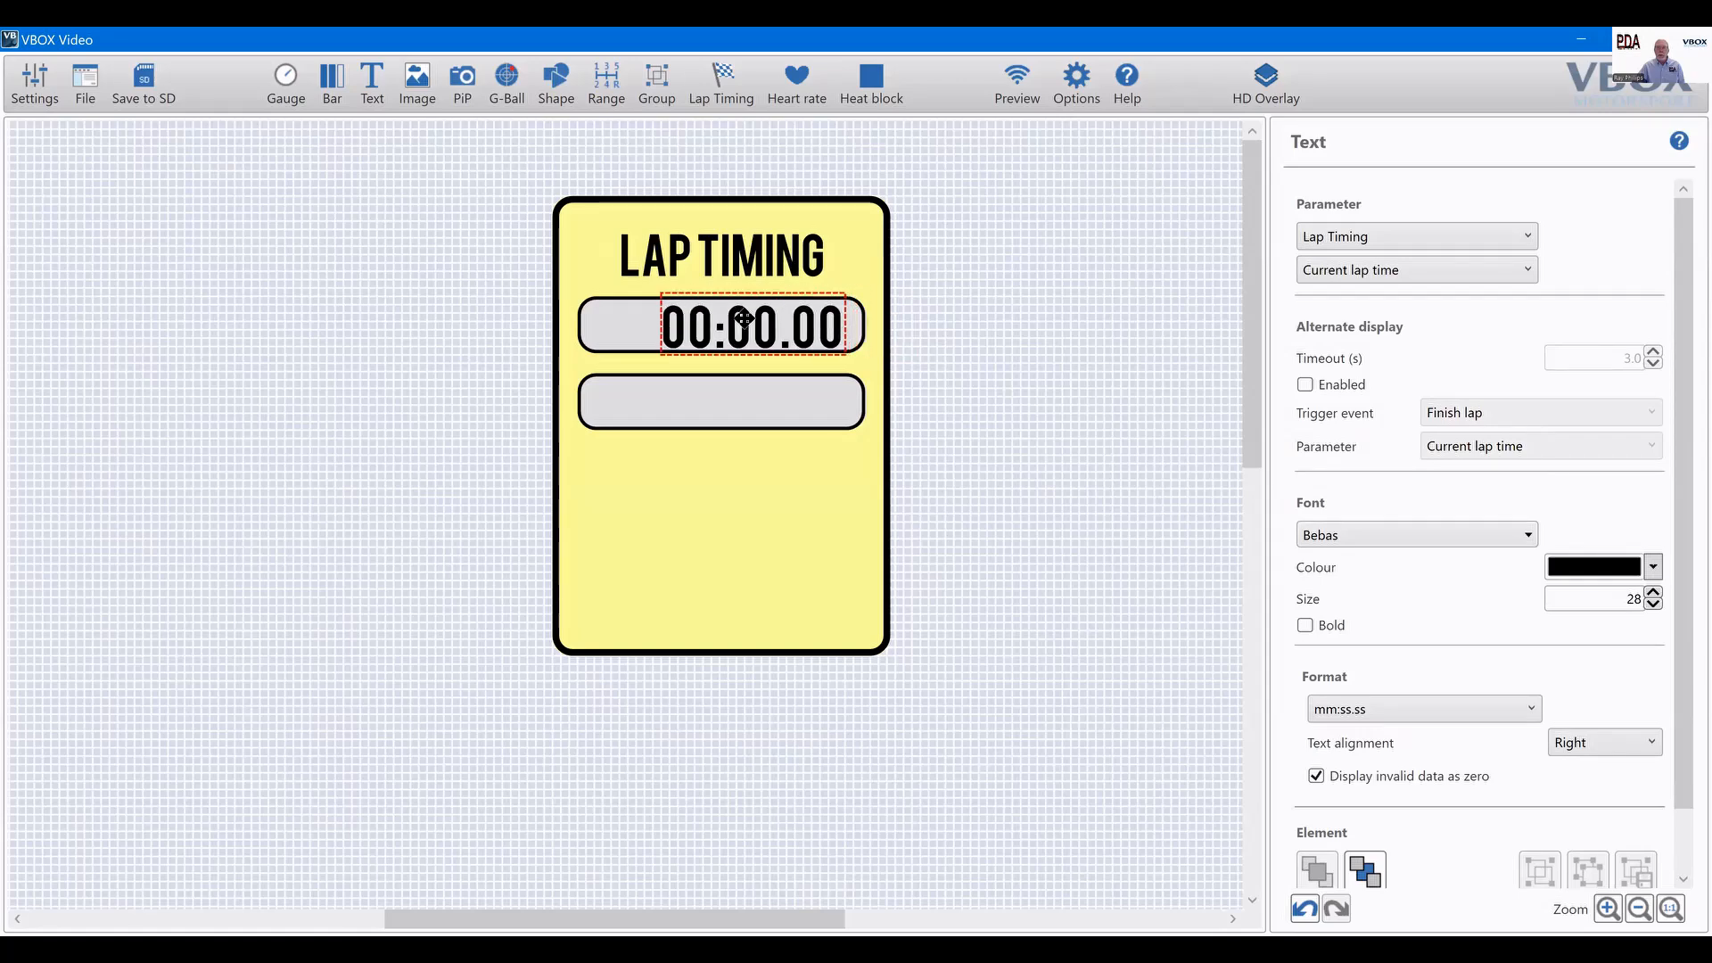
left_click(974, 285)
left_click(772, 328)
left_click(1654, 568)
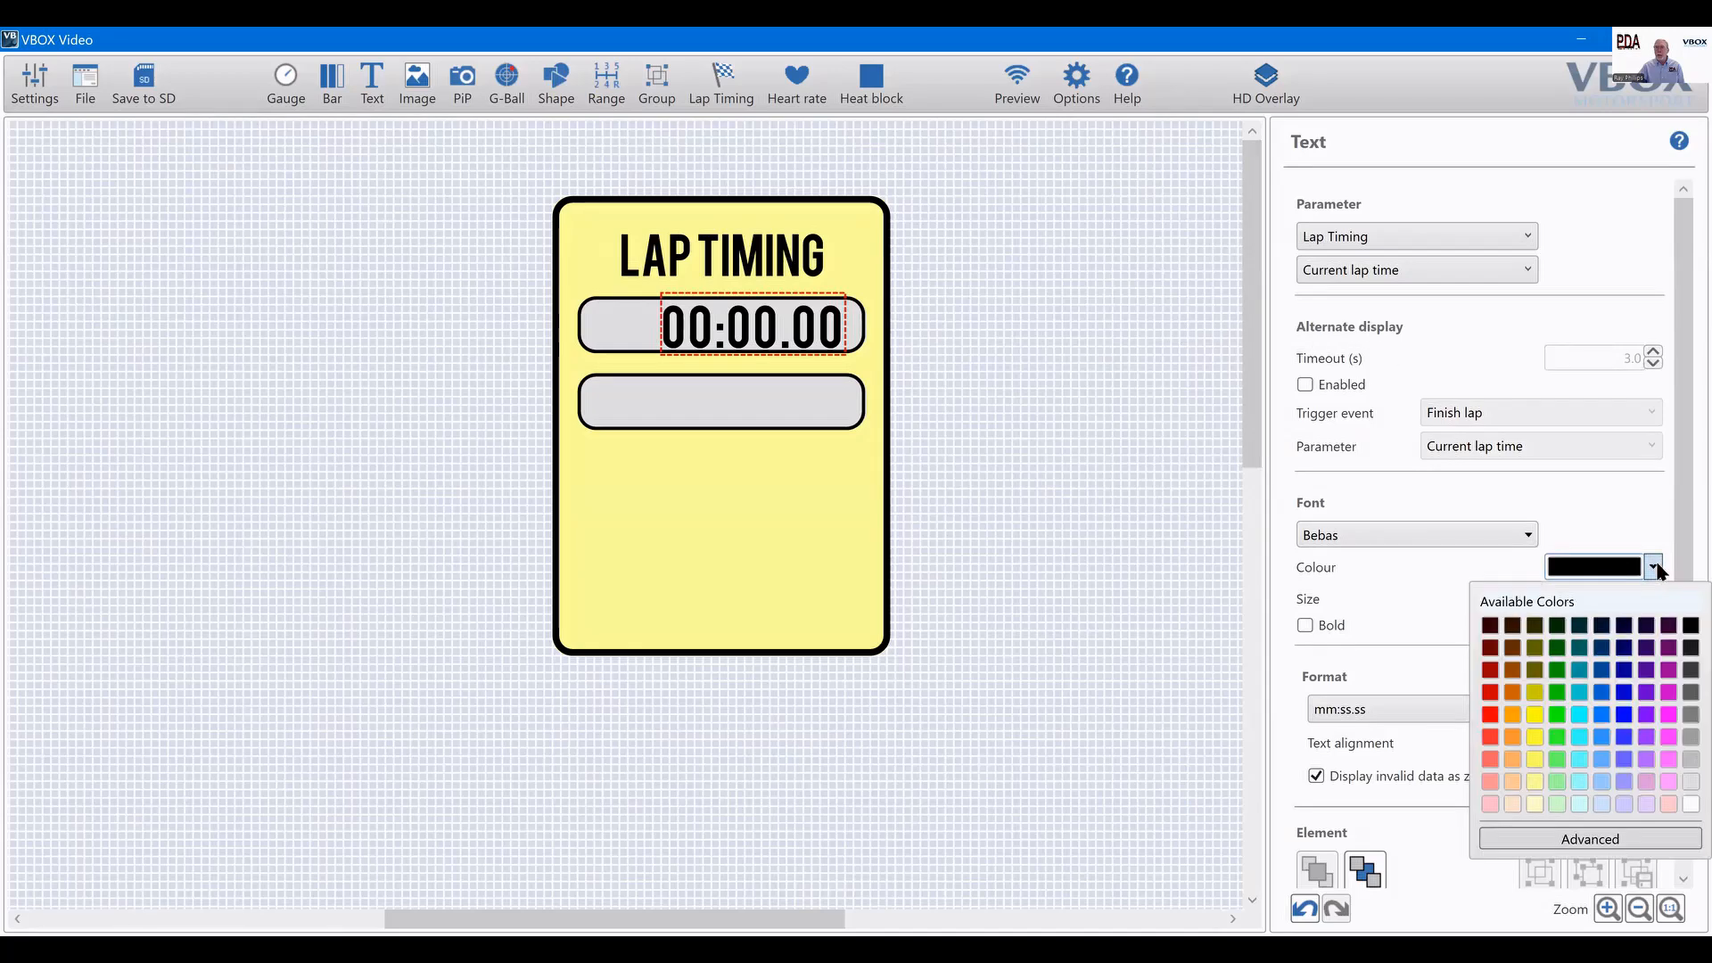
left_click(1607, 689)
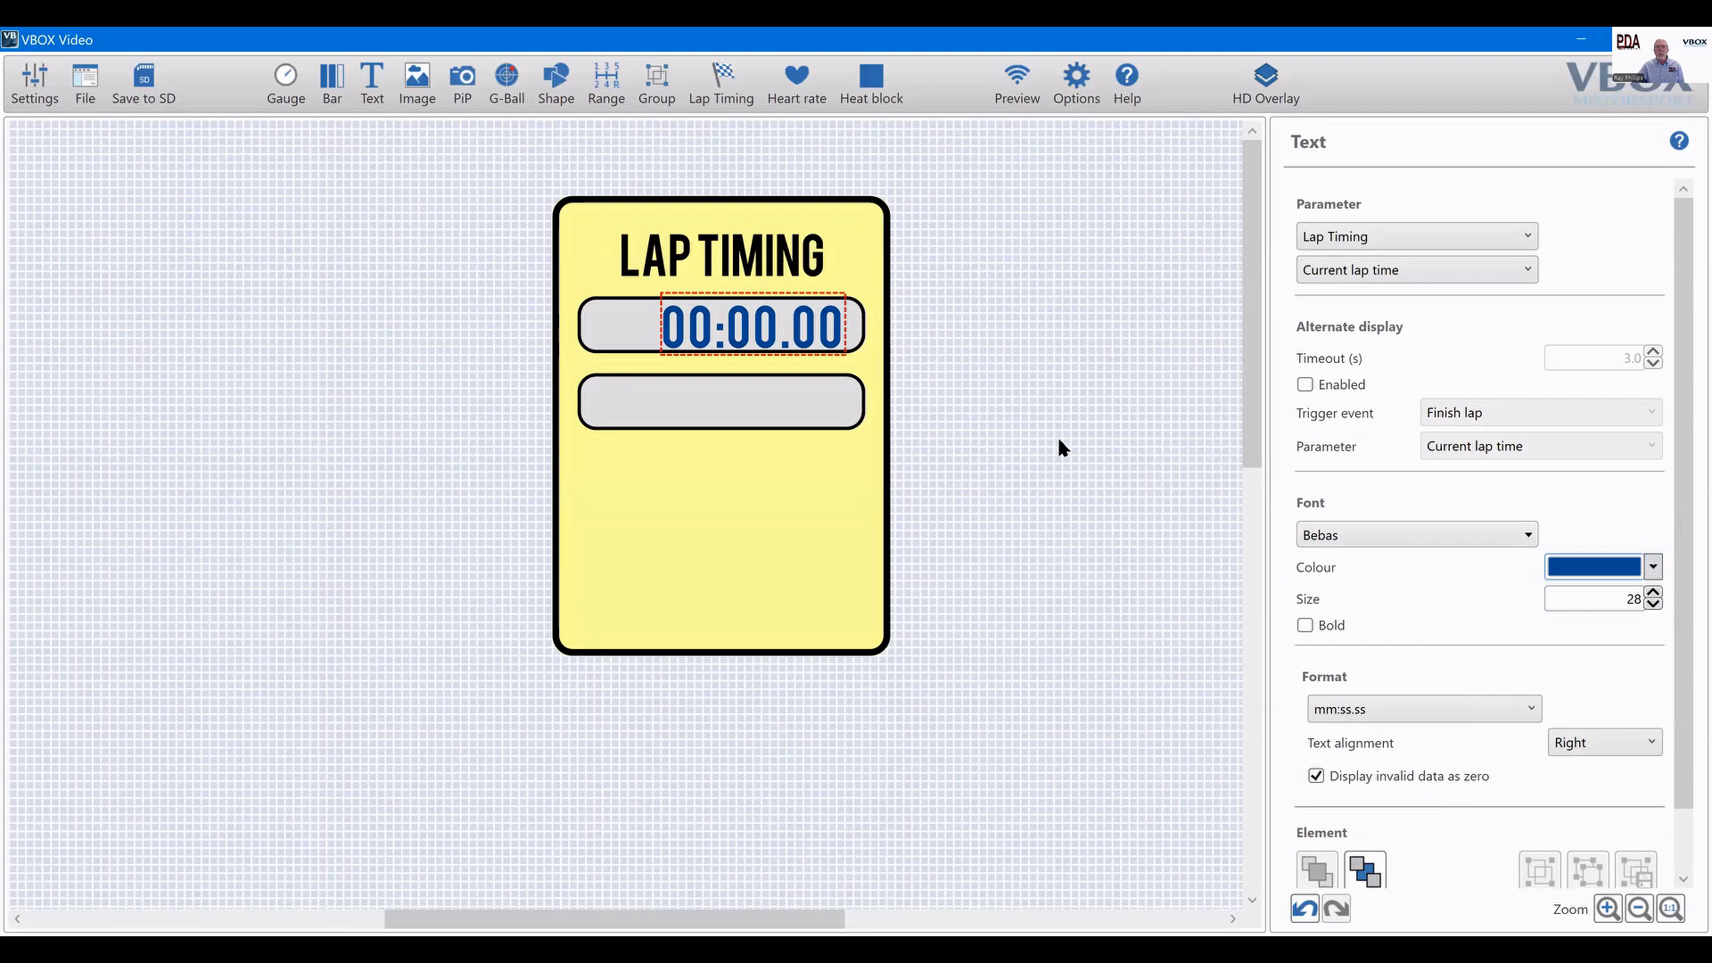
left_click(1015, 408)
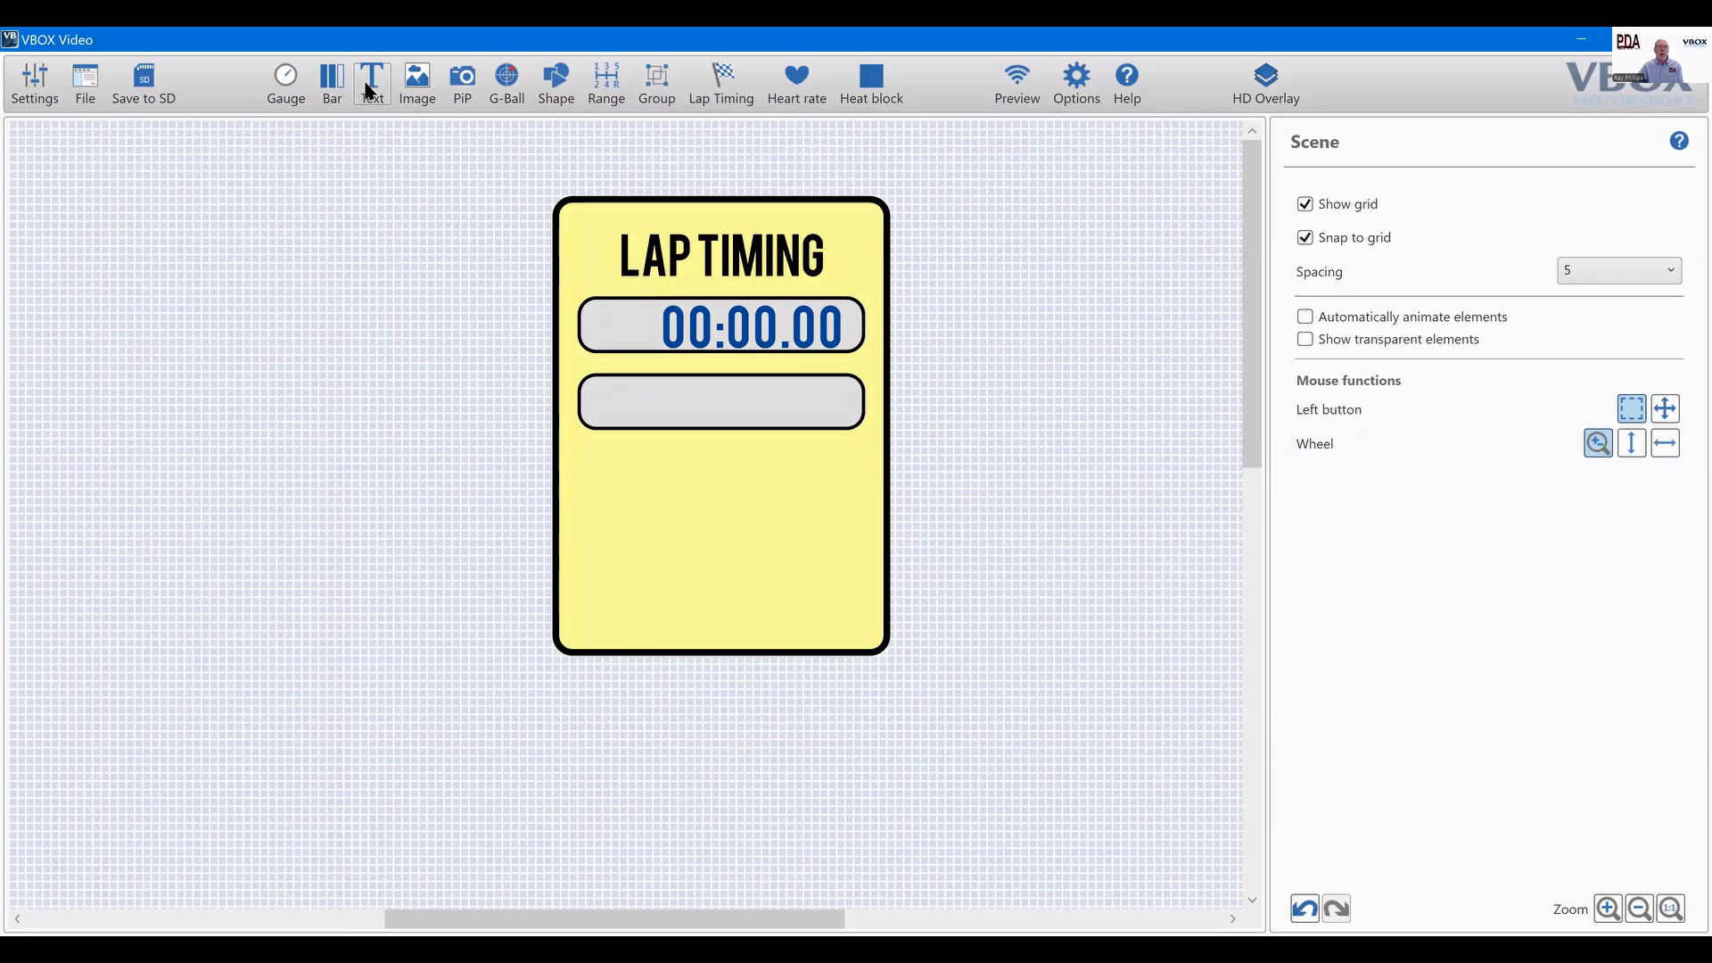
Duplicate the blue current lap time readout by copying it and pasting the copy into the scene.
left_click(743, 322)
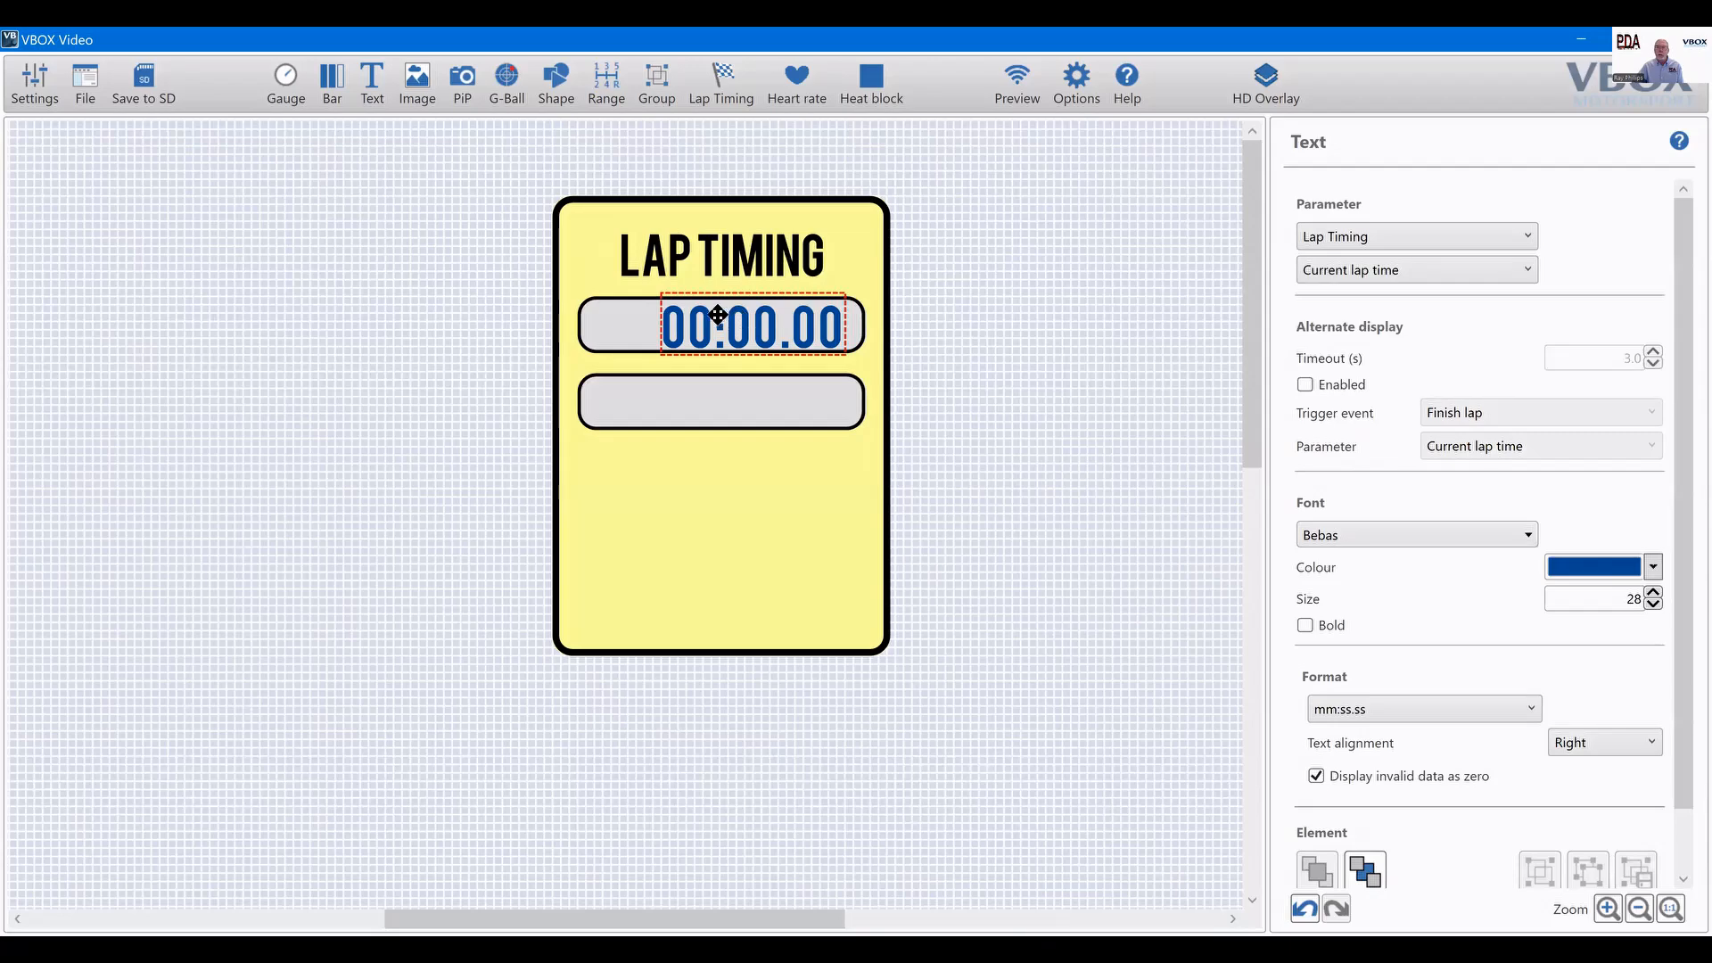
right_click(716, 319)
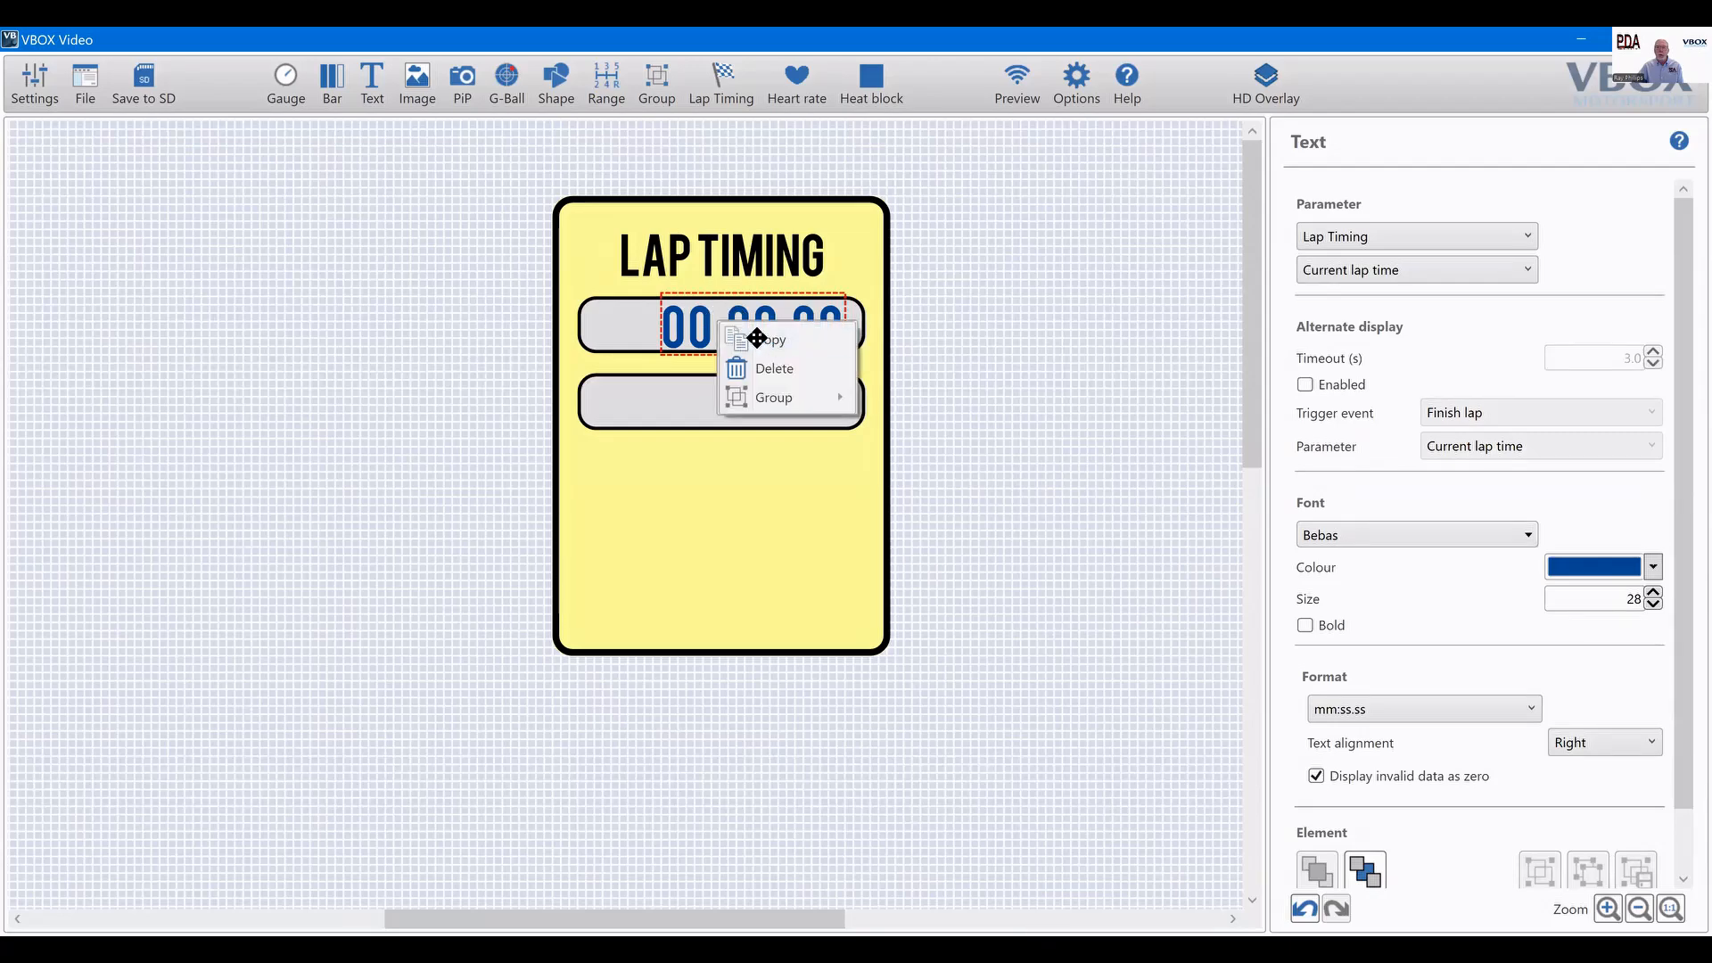
left_click(751, 337)
left_click(413, 302)
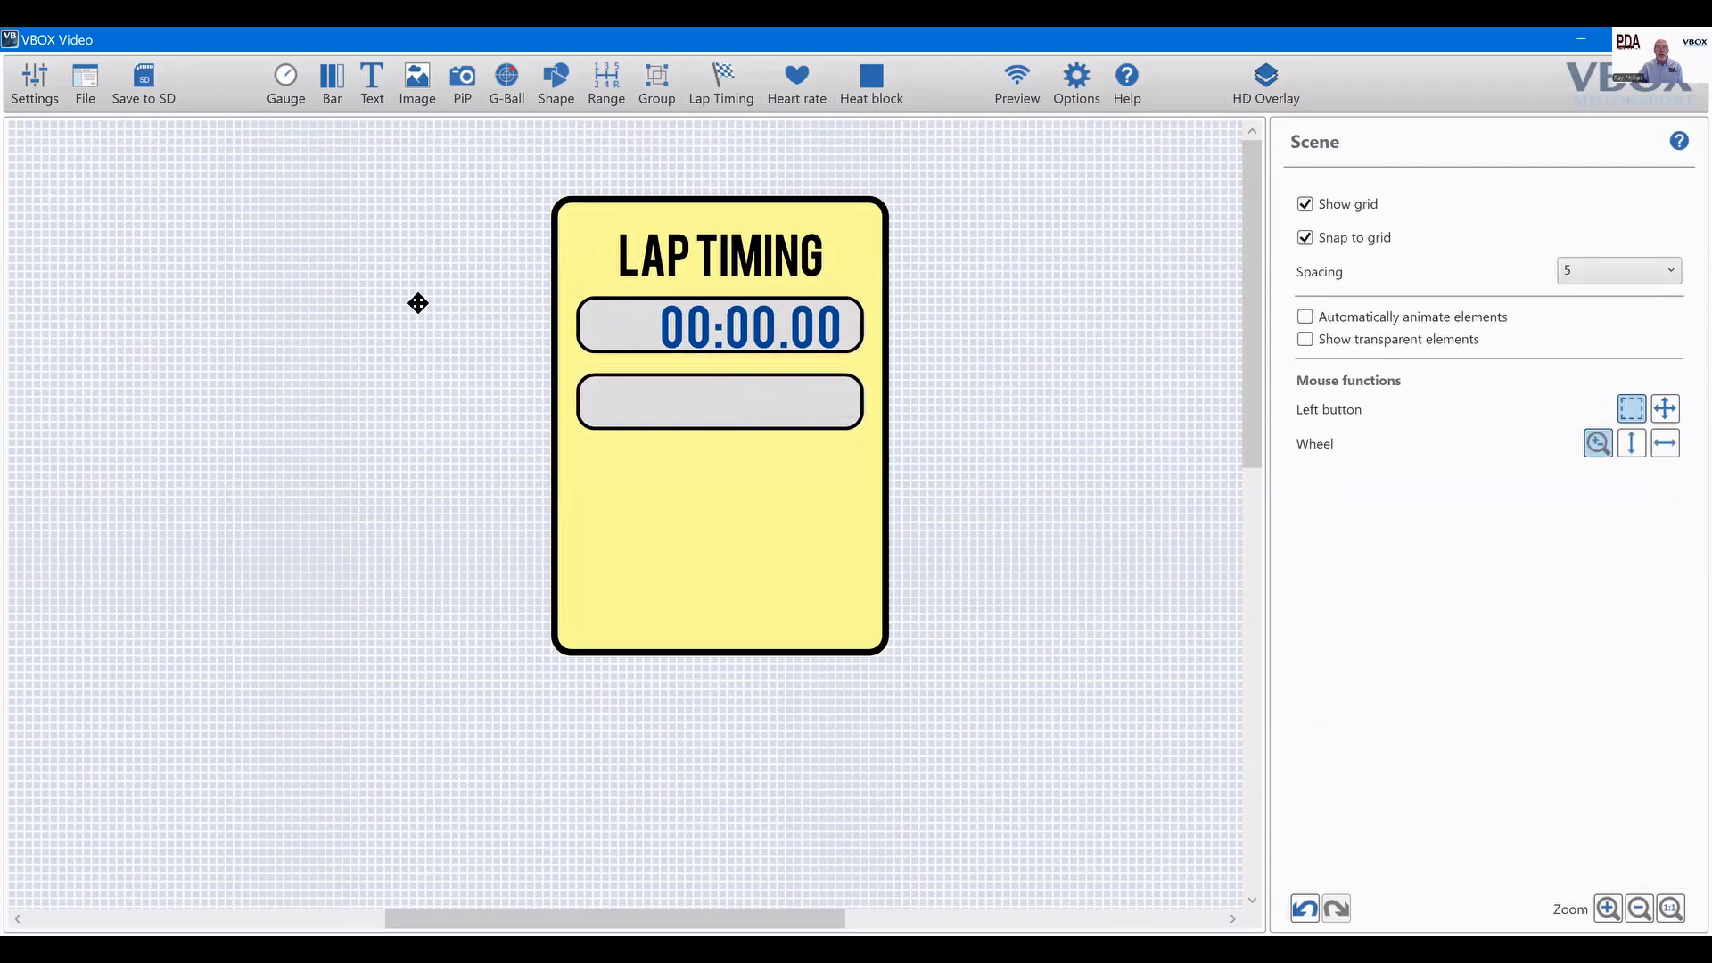
right_click(417, 305)
left_click(471, 394)
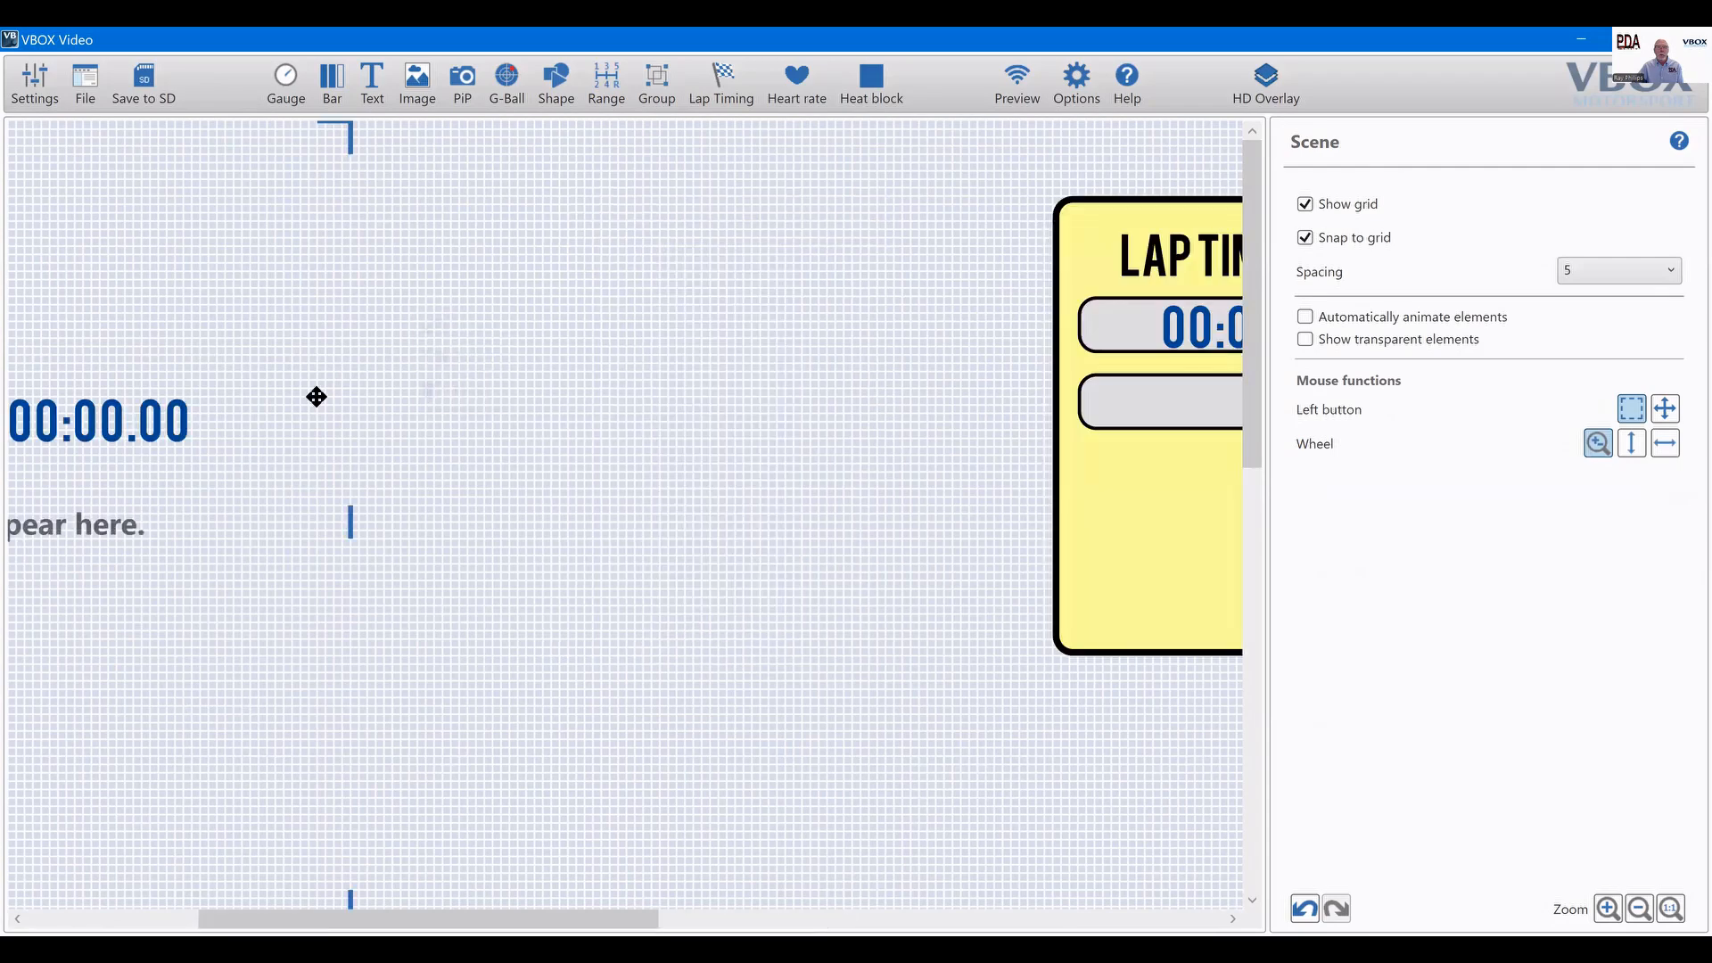
Move the pasted time readout onto the lower grey bar, horizontally aligned with the readout above.
left_click_drag(126, 420, 1224, 404)
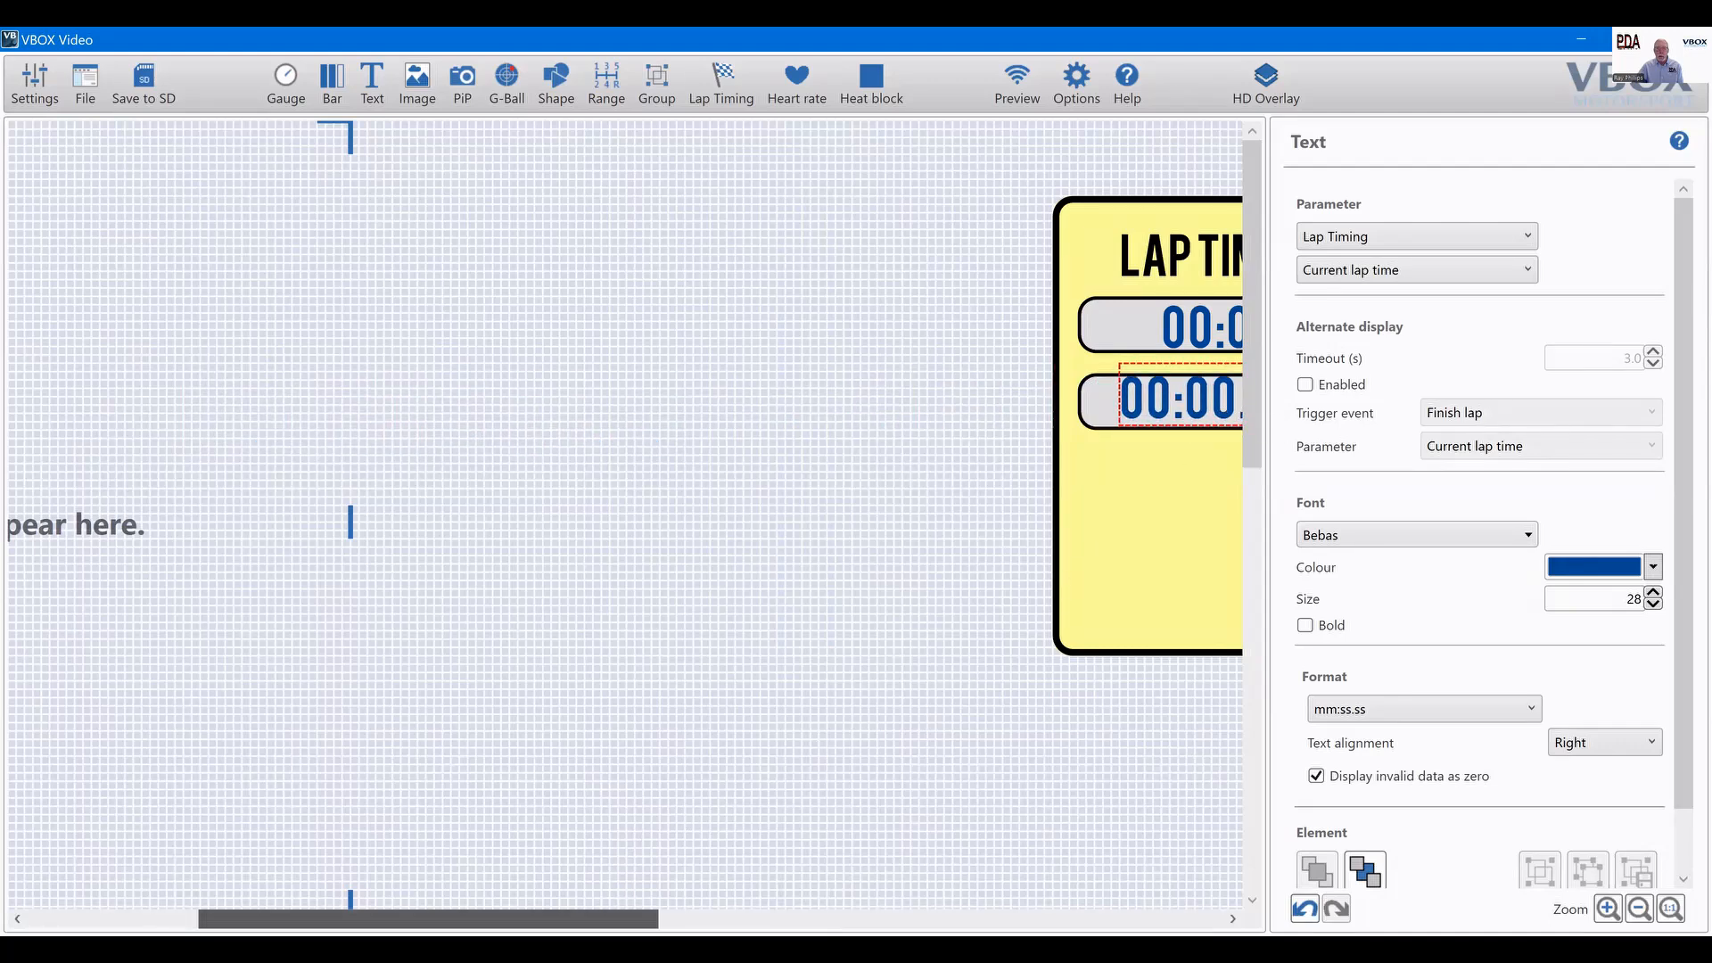
left_click_drag(428, 918, 661, 918)
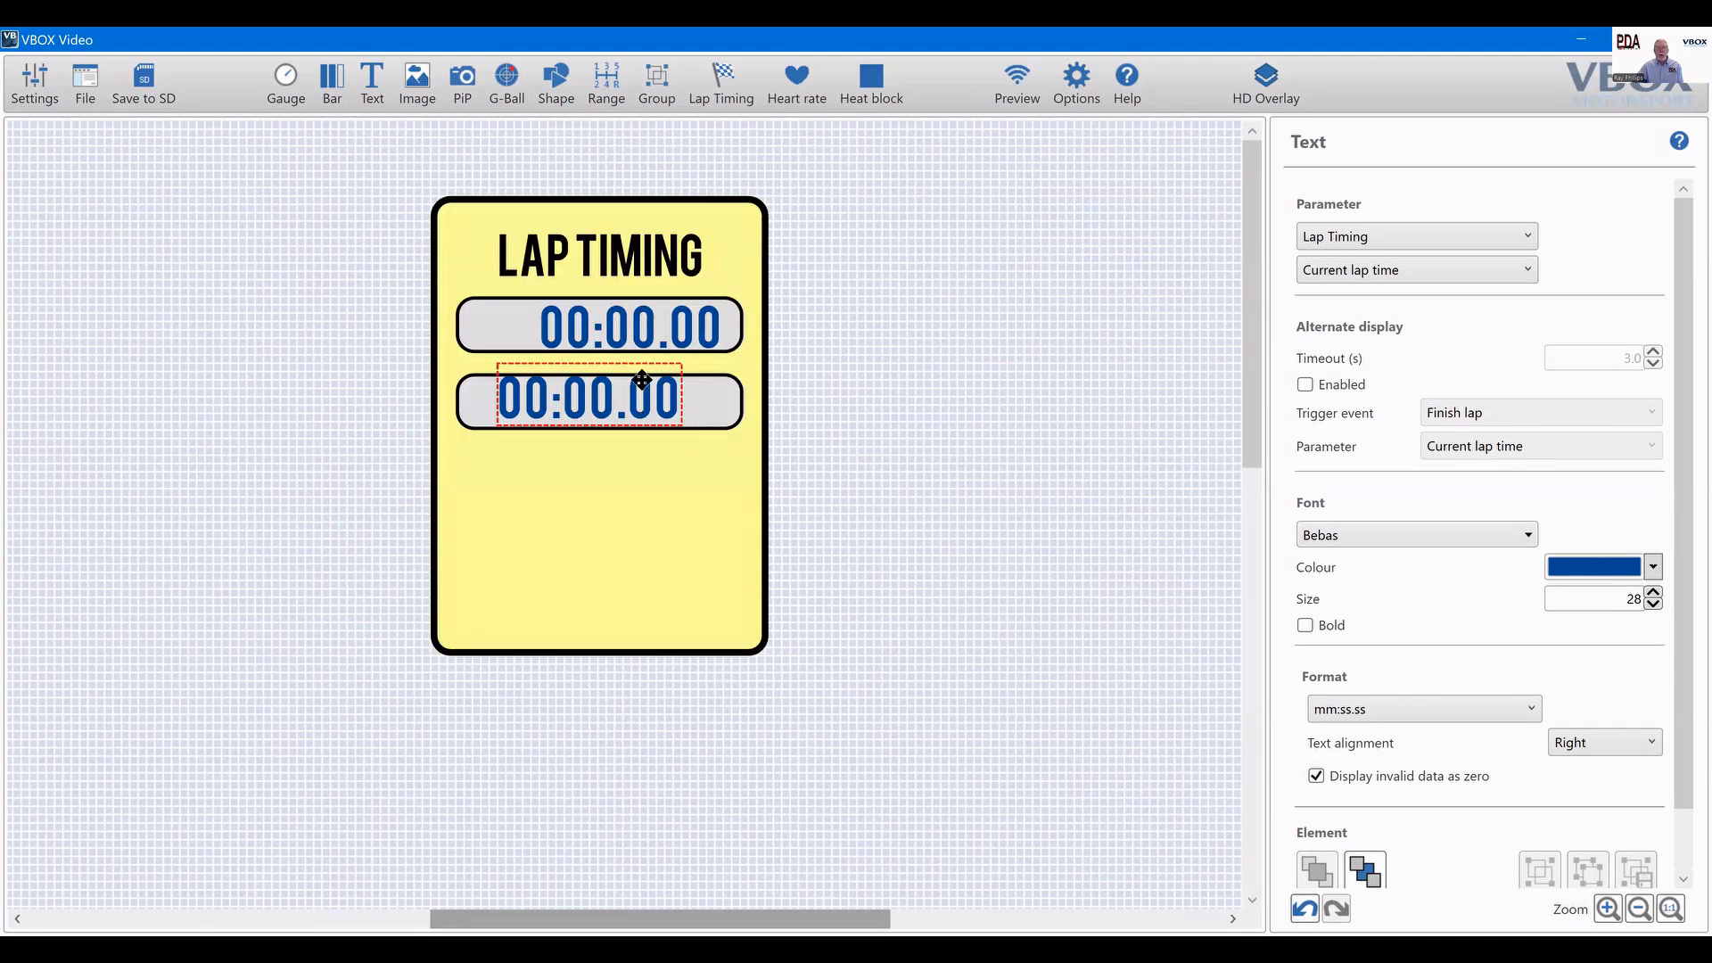
left_click_drag(628, 395, 671, 398)
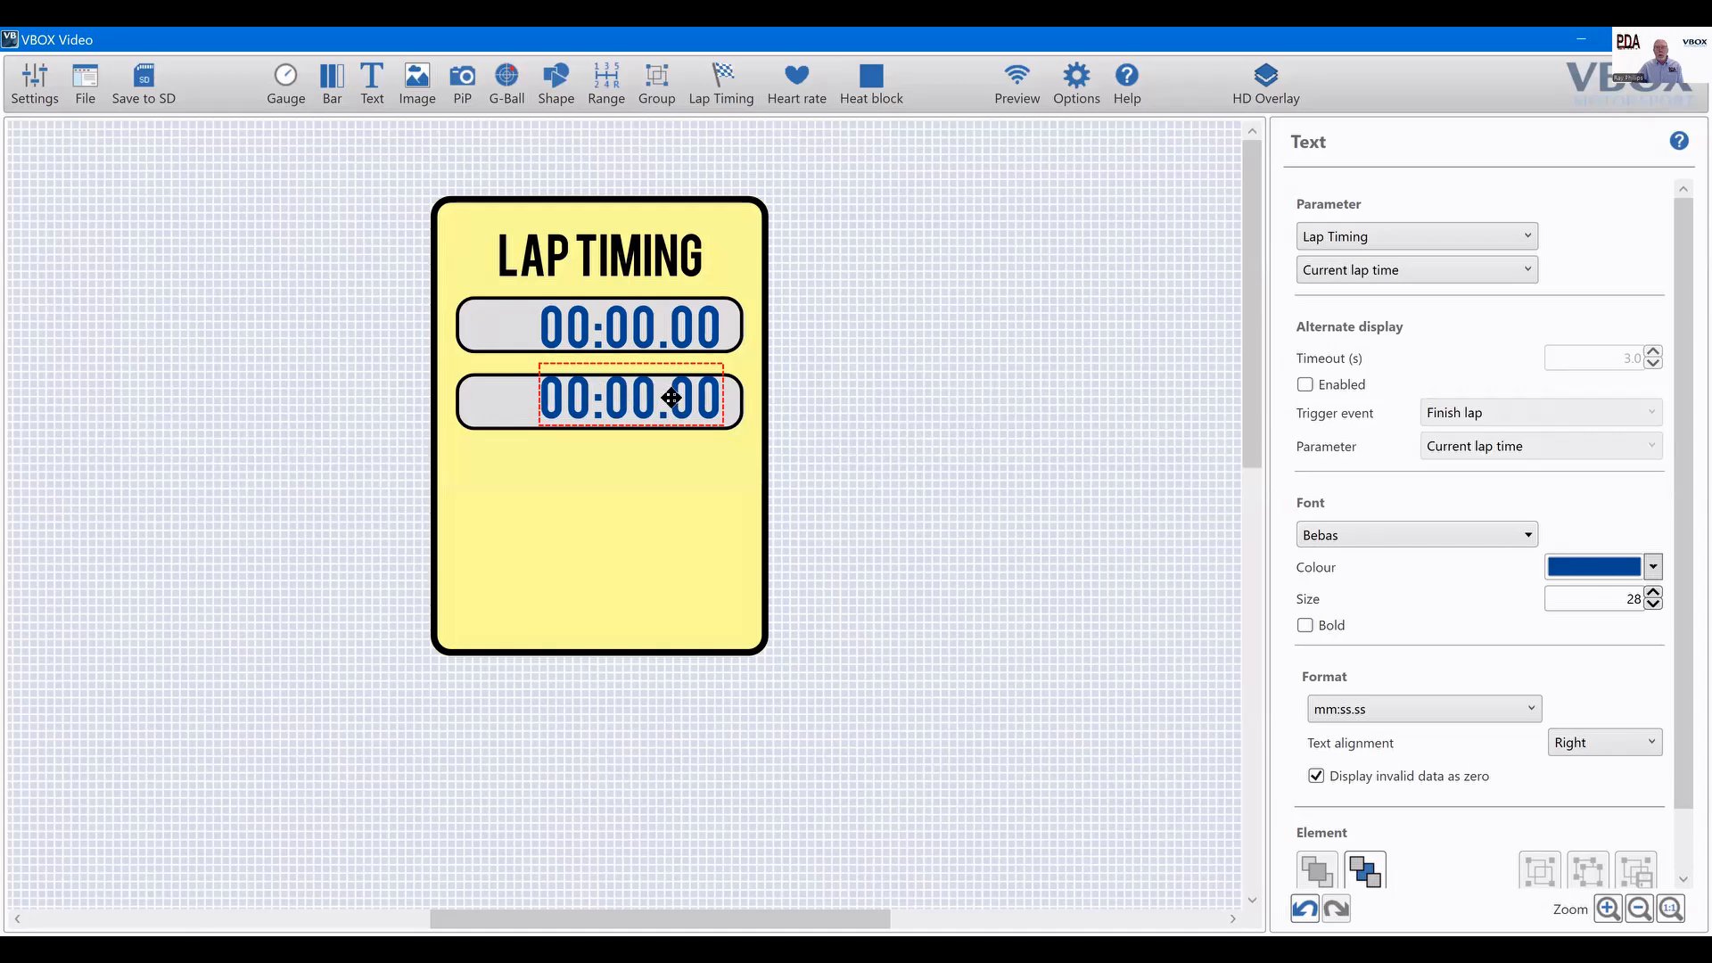
Set the lower readout's parameter to Last lap time and centre it vertically in its bar.
left_click(1401, 269)
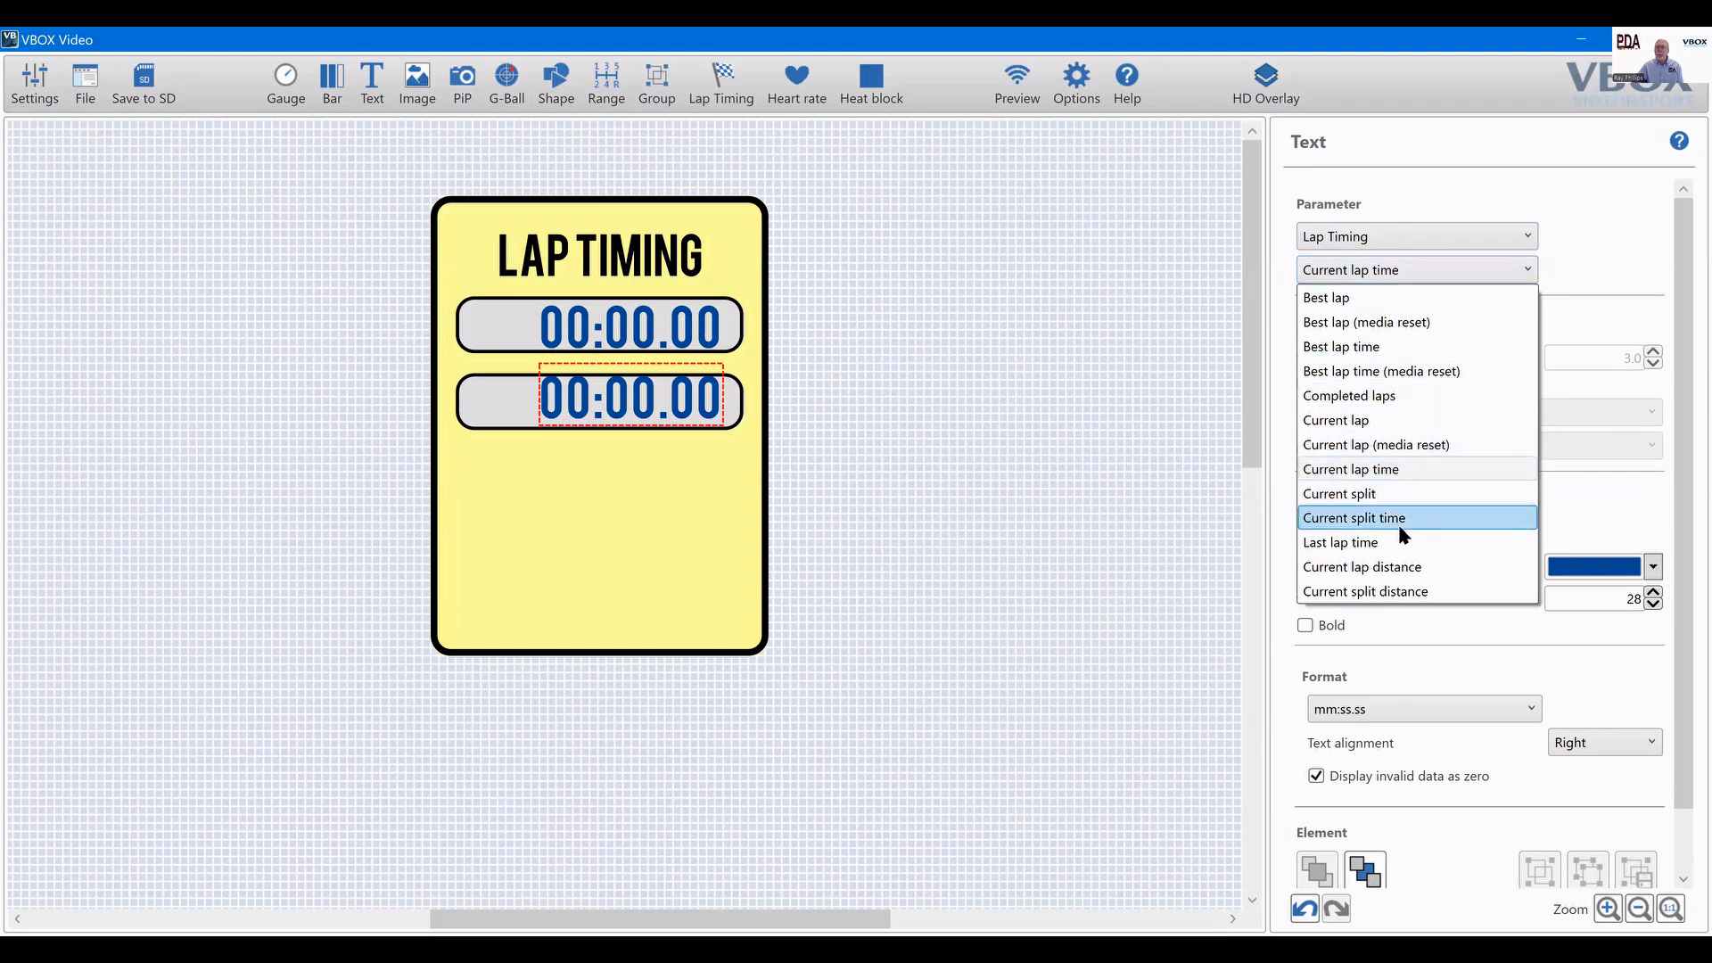
left_click(1380, 546)
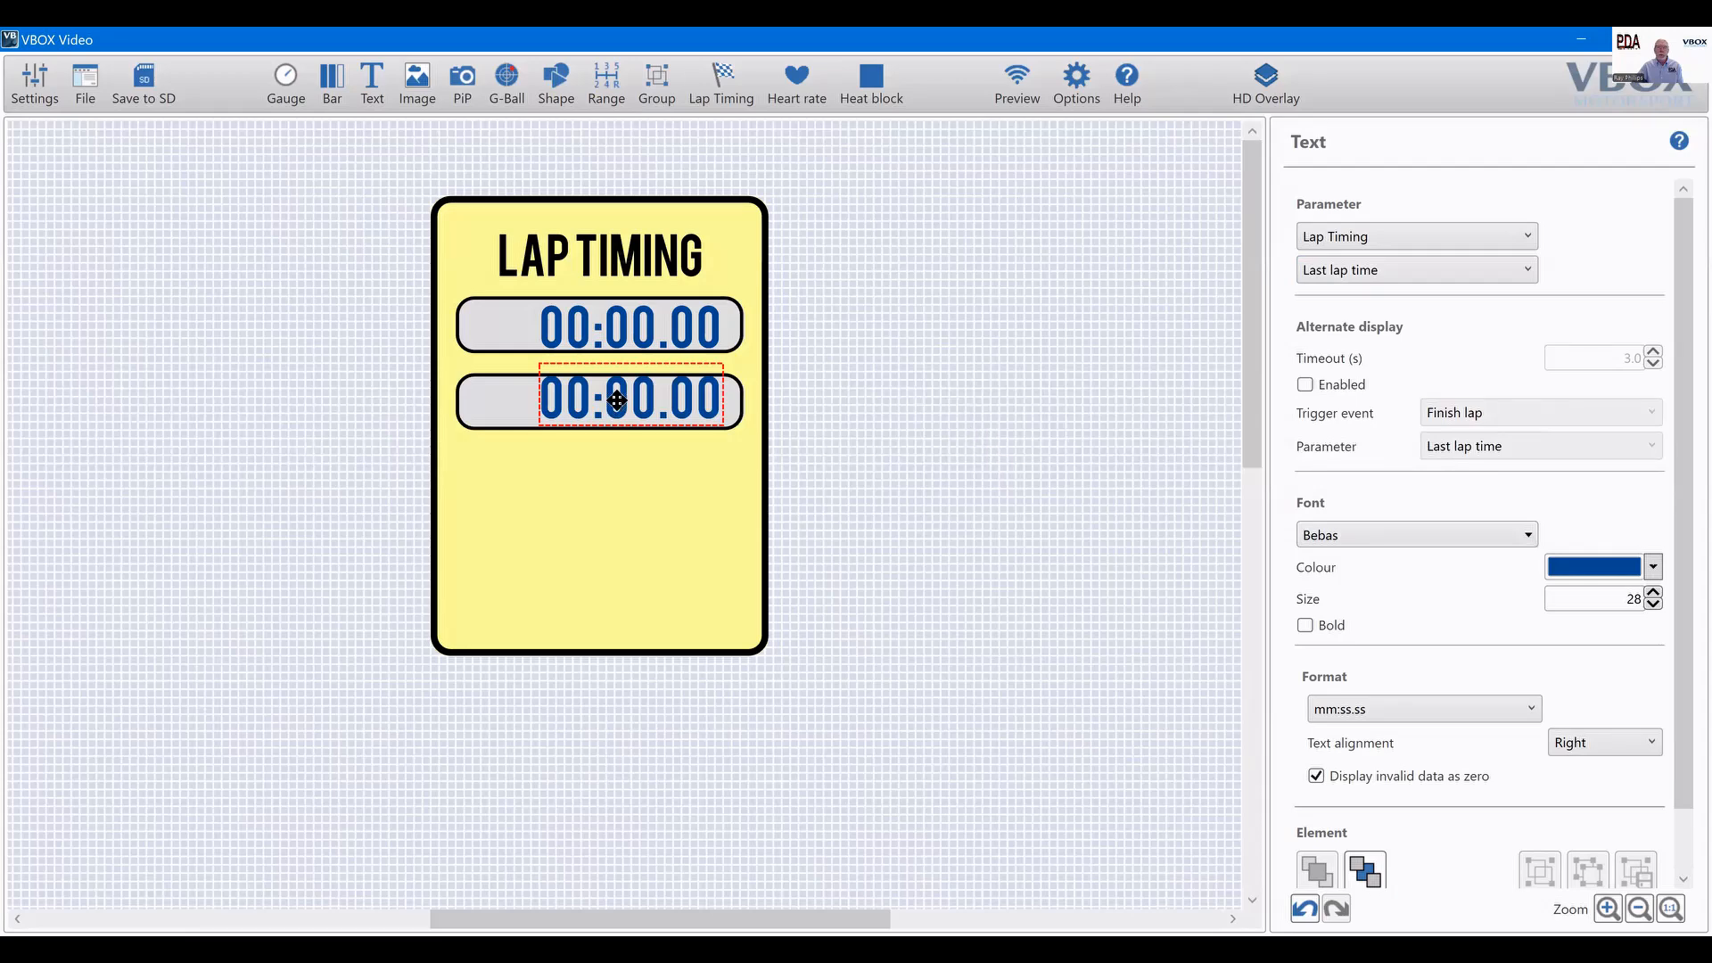
left_click_drag(614, 398, 624, 404)
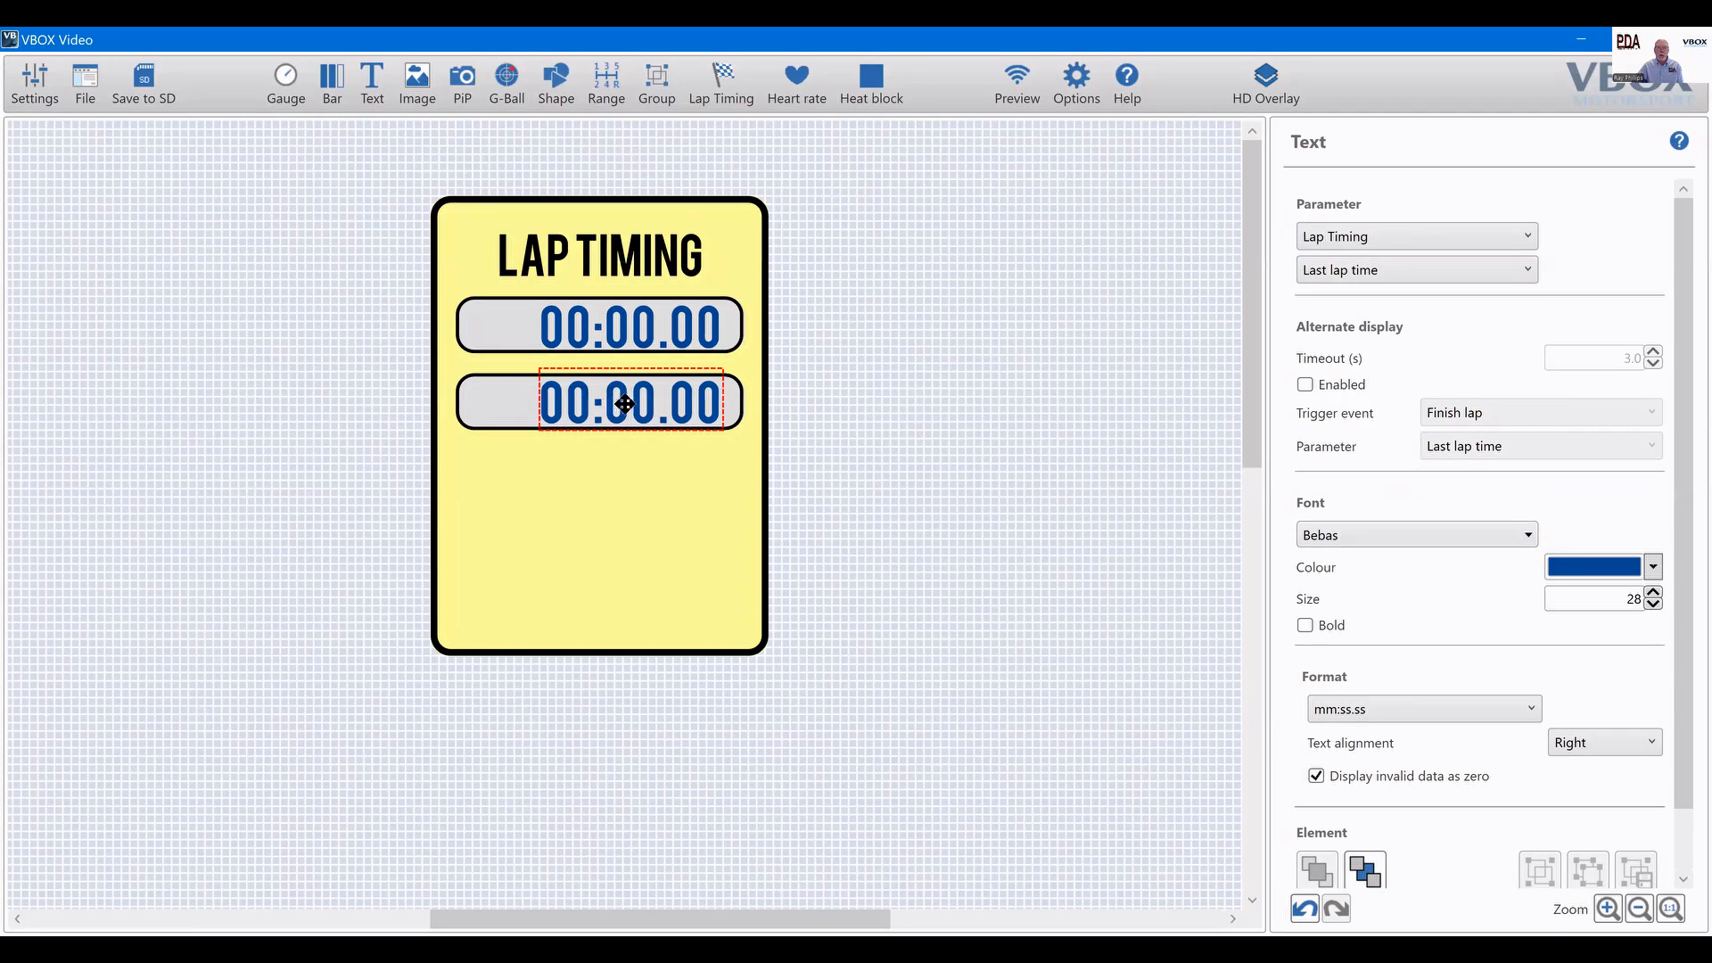
left_click(943, 414)
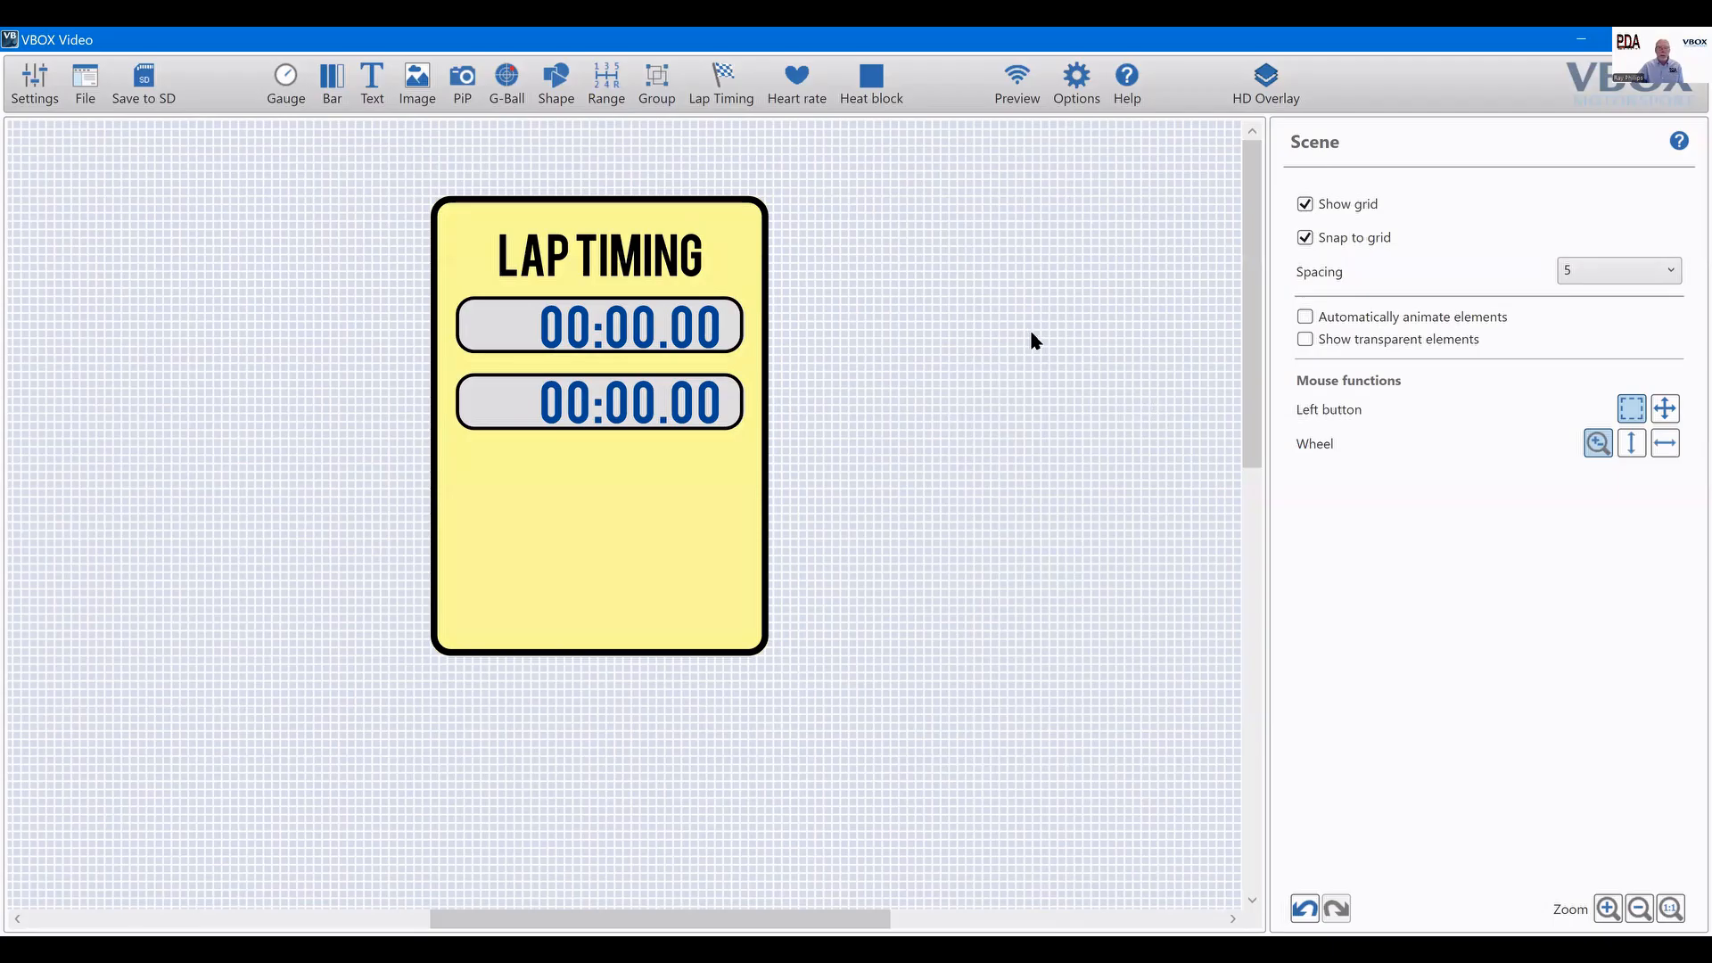